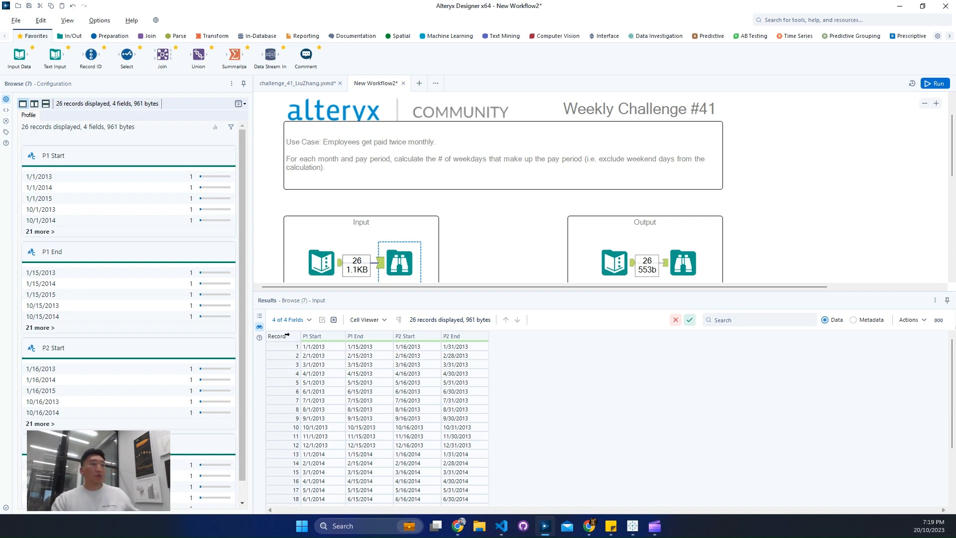
Step: Review the challenge's use case description and the Month, P1 Weekdays and P2 Weekdays fields of the expected output
{"action": "left_click_drag", "start_coordinate": [300, 129], "coordinate": [448, 153]}
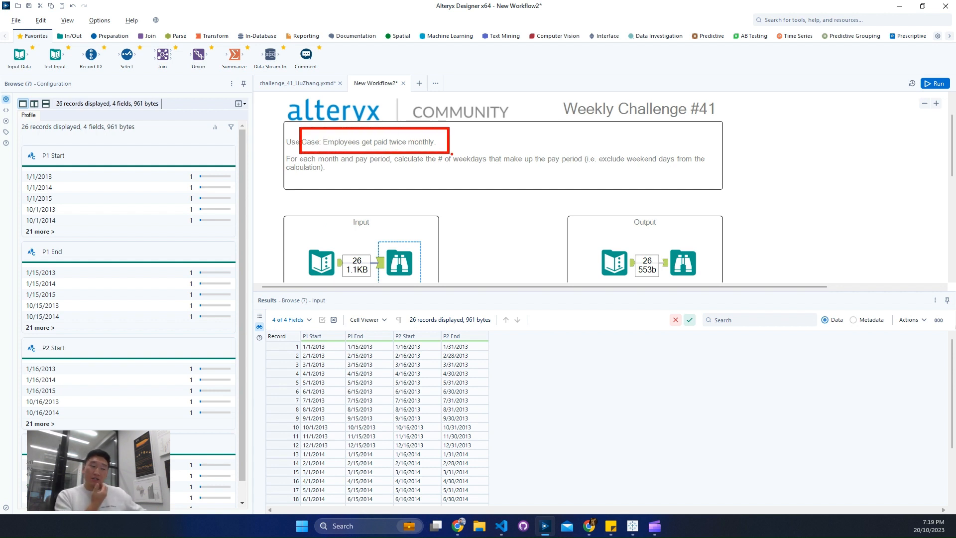
{"action": "key", "text": "Escape"}
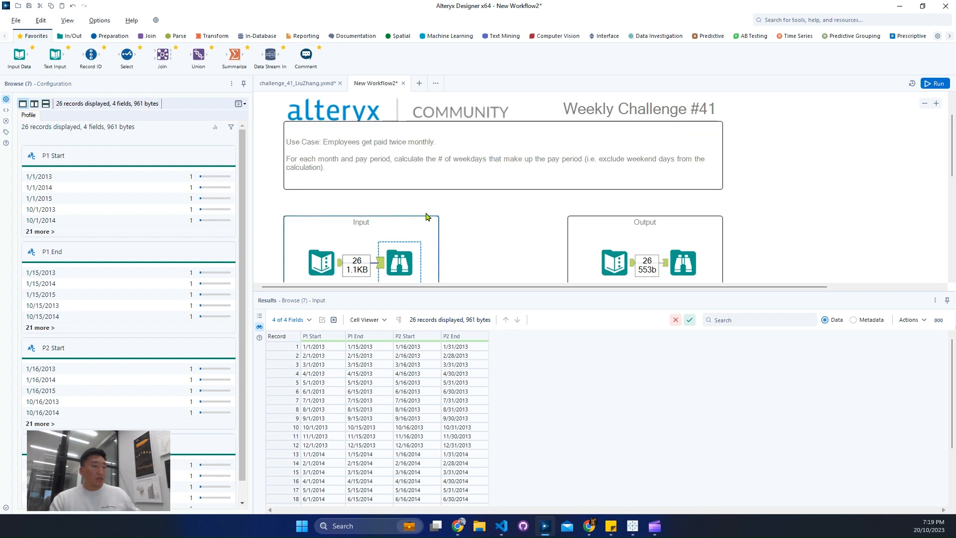
{"action": "left_click_drag", "start_coordinate": [378, 146], "coordinate": [723, 179]}
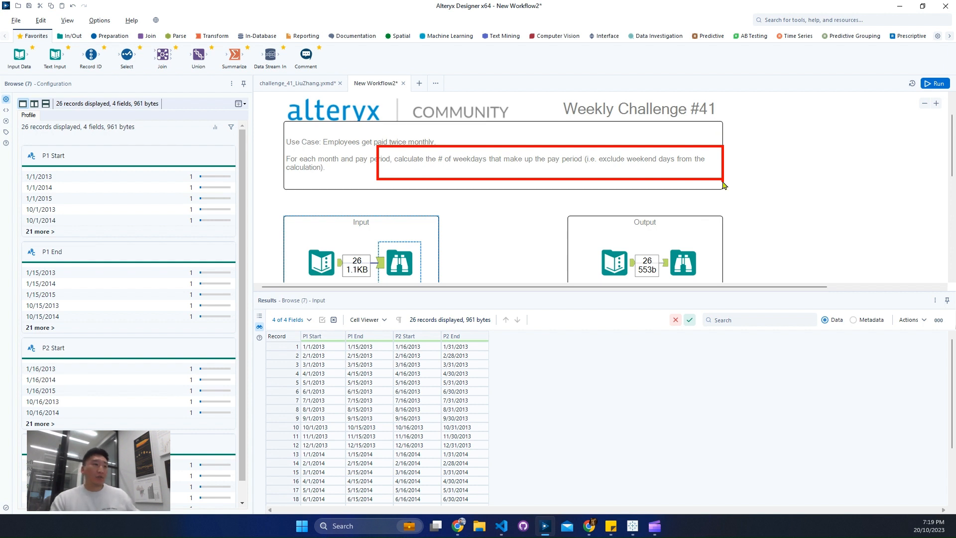
{"action": "scroll", "coordinate": [615, 209], "scroll_direction": "down", "scroll_amount": 1}
{"action": "left_click", "coordinate": [684, 213]}
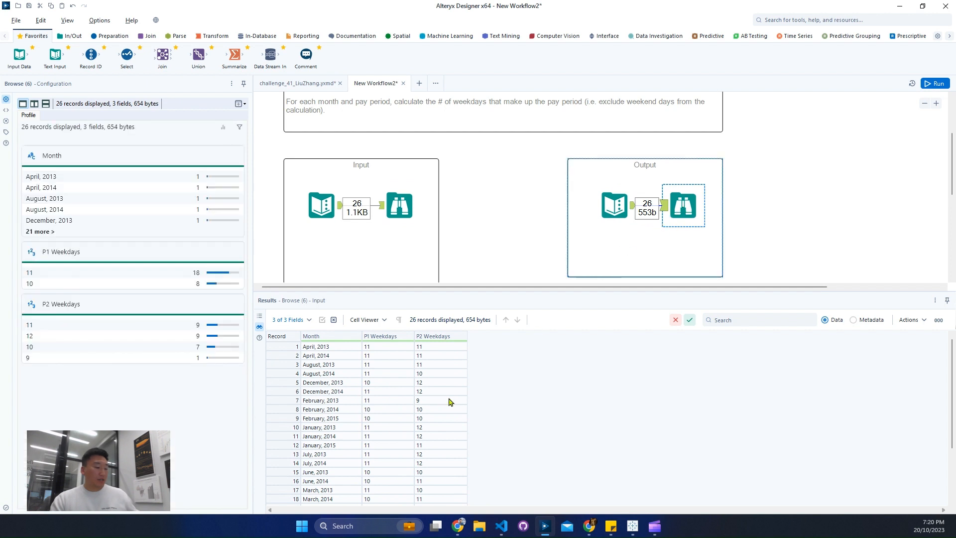
{"action": "left_click_drag", "start_coordinate": [294, 335], "coordinate": [361, 434]}
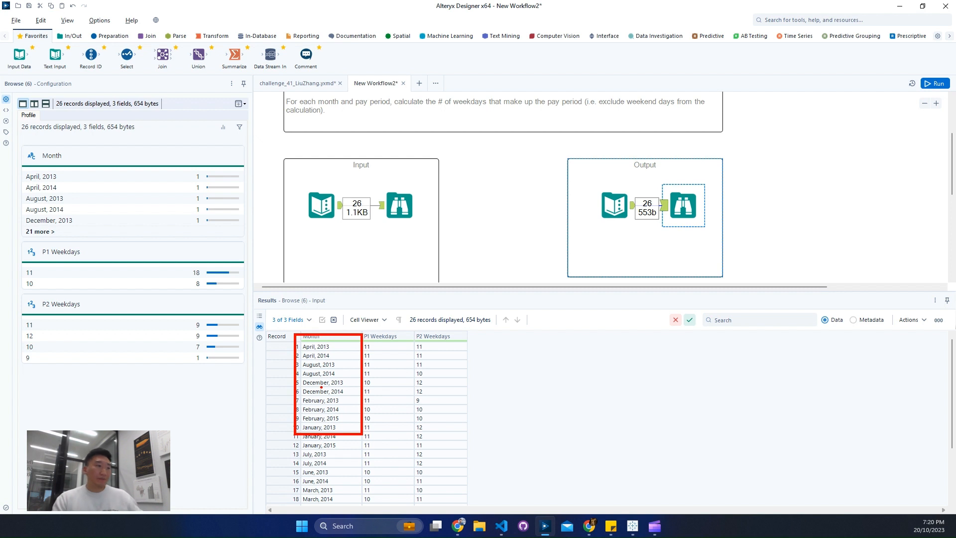
{"action": "key", "text": "Escape"}
Step: Examine the input data's pay period dates and check the field types in its metadata
{"action": "scroll", "coordinate": [470, 271], "scroll_direction": "down", "scroll_amount": 3}
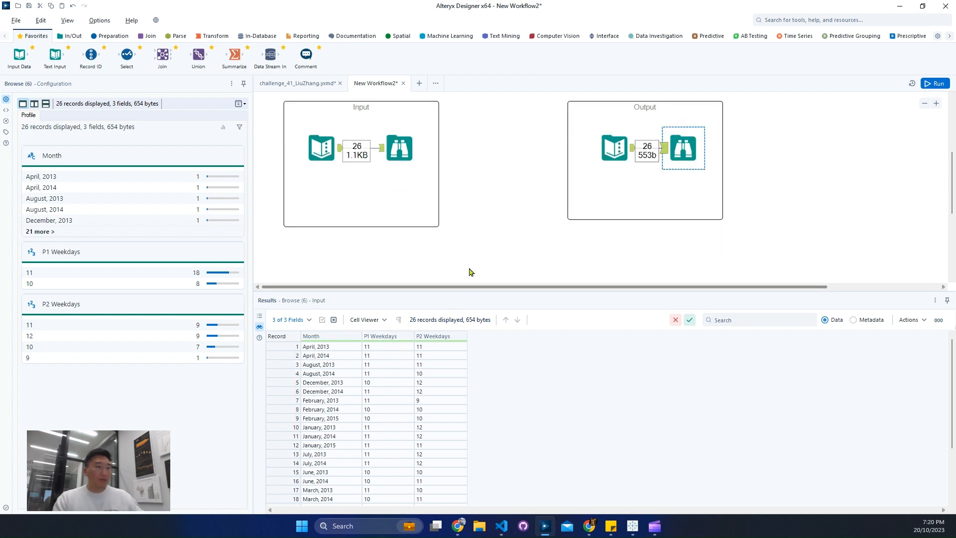
{"action": "left_click", "coordinate": [396, 111]}
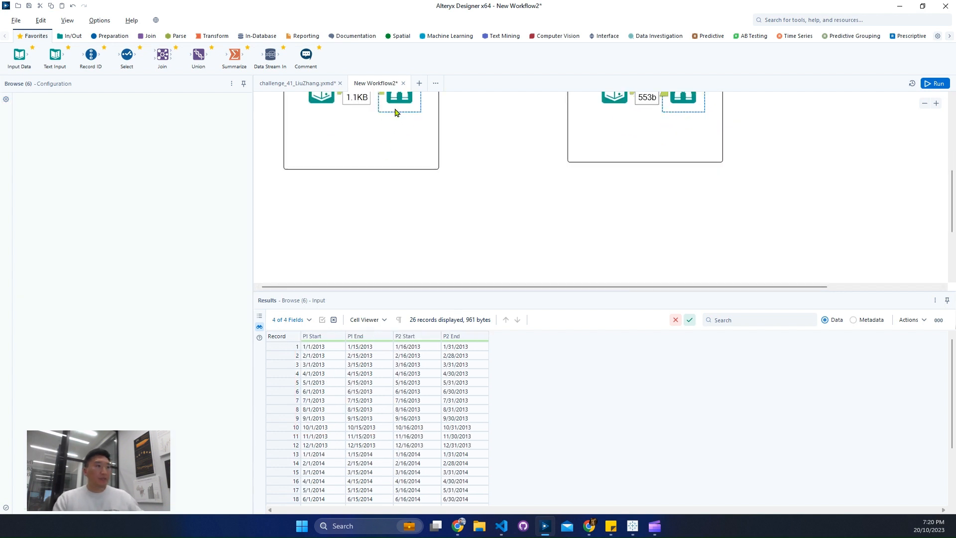
{"action": "left_click", "coordinate": [854, 320]}
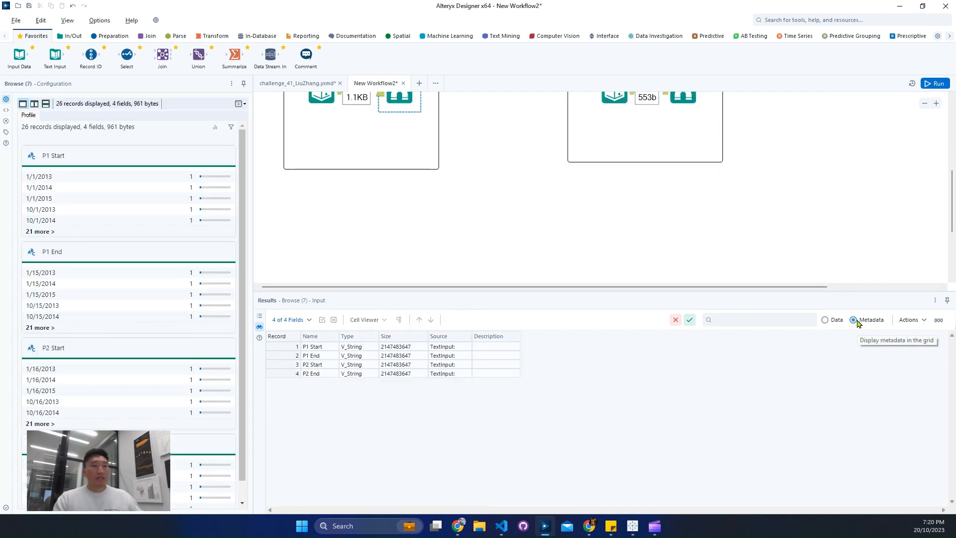
{"action": "left_click", "coordinate": [827, 321]}
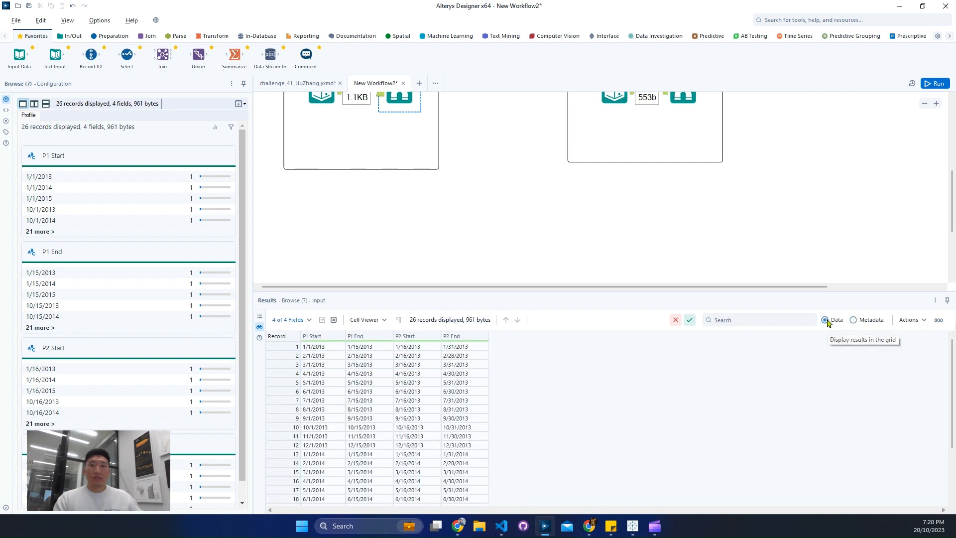
{"action": "left_click", "coordinate": [810, 21]}
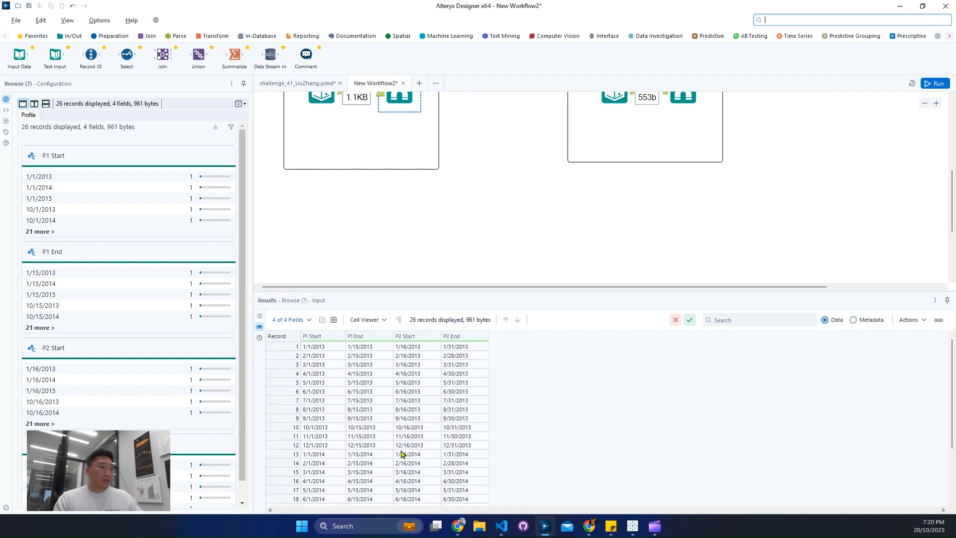
{"action": "left_click", "coordinate": [308, 445]}
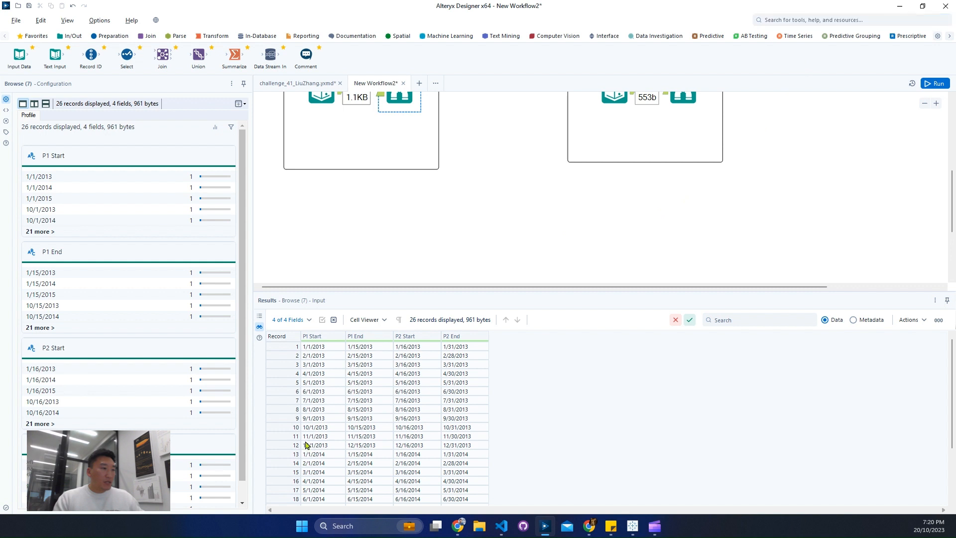
{"action": "left_click", "coordinate": [361, 448]}
Step: Add a Multi-Field Formula tool below the Input container and connect it to the input data's Text Input tool
{"action": "left_click", "coordinate": [870, 20]}
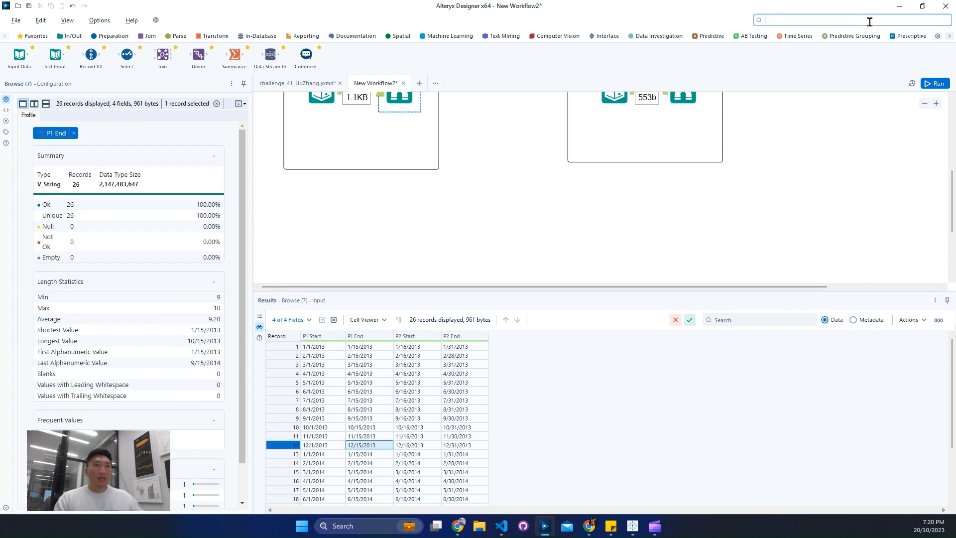
{"action": "type", "text": "mul"}
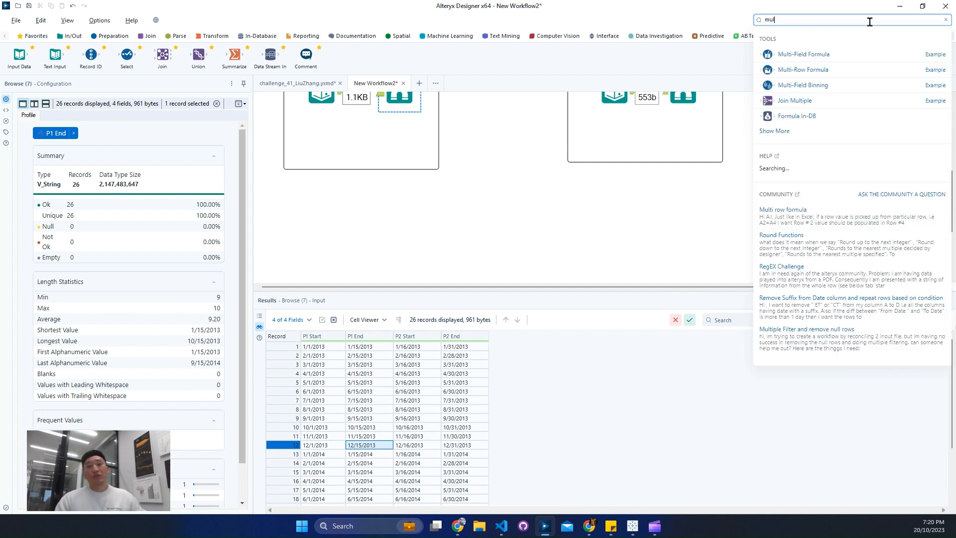
{"action": "left_click_drag", "start_coordinate": [785, 63], "coordinate": [391, 188]}
{"action": "scroll", "coordinate": [445, 247], "scroll_direction": "up", "scroll_amount": 2}
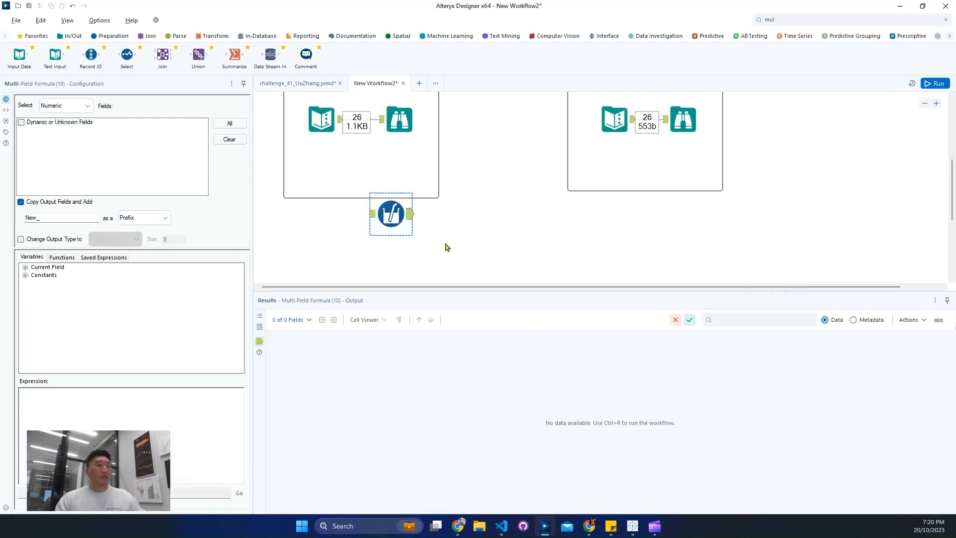
{"action": "left_click_drag", "start_coordinate": [341, 148], "coordinate": [375, 238]}
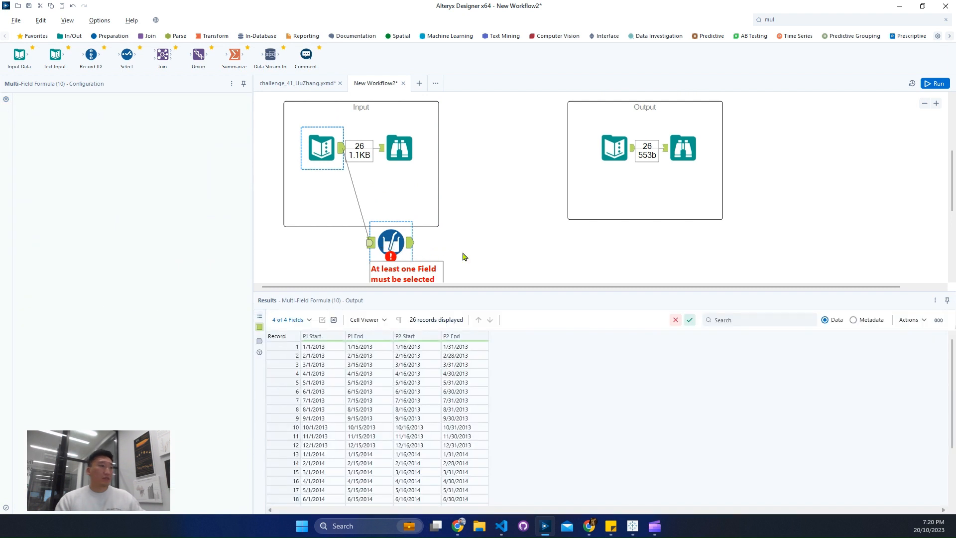
{"action": "scroll", "coordinate": [391, 199], "scroll_direction": "down", "scroll_amount": 2}
{"action": "left_click_drag", "start_coordinate": [391, 199], "coordinate": [400, 225]}
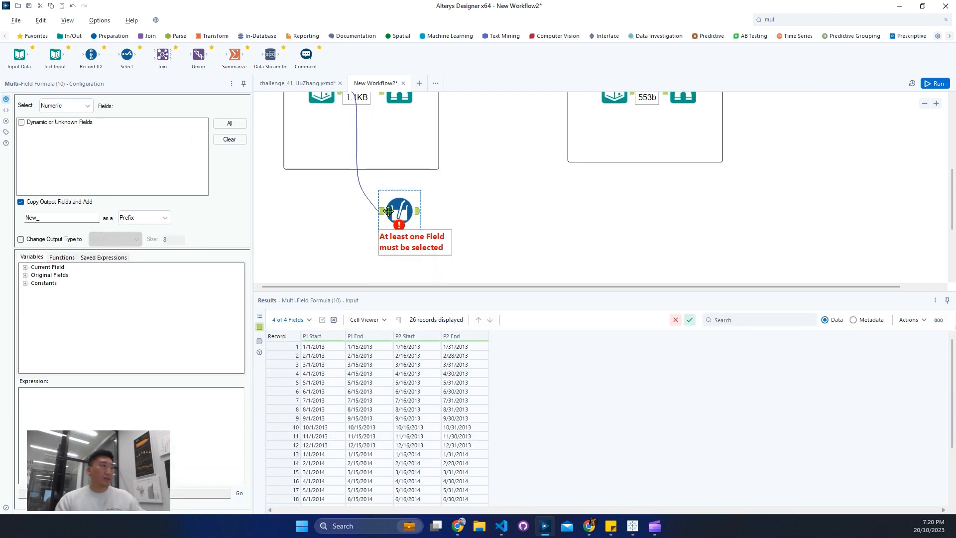
Step: Set the Multi-Field Formula to Text fields and include P1 Start, P1 End, P2 Start and P2 End
{"action": "left_click", "coordinate": [70, 105]}
{"action": "left_click", "coordinate": [60, 129]}
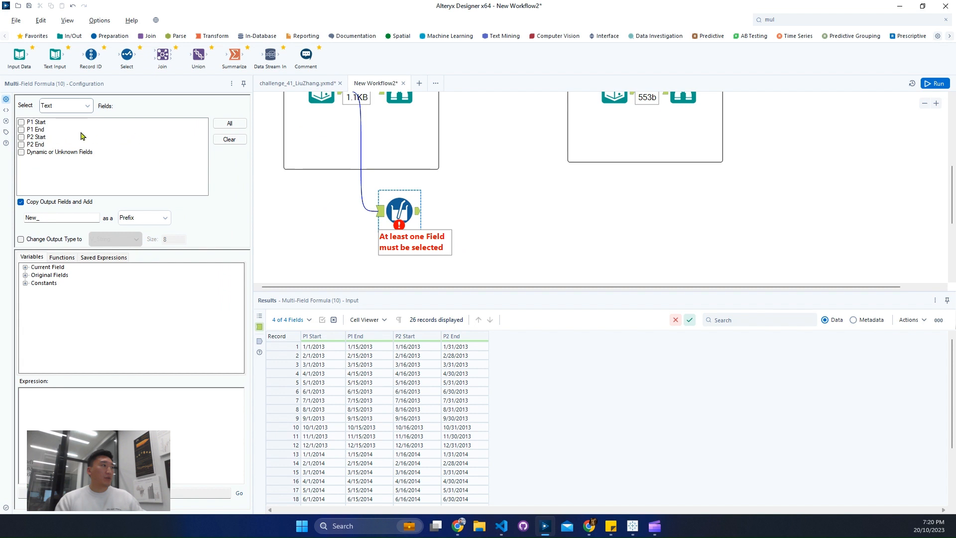
{"action": "left_click", "coordinate": [20, 144]}
{"action": "left_click", "coordinate": [20, 137]}
{"action": "left_click", "coordinate": [21, 130]}
{"action": "left_click", "coordinate": [21, 122]}
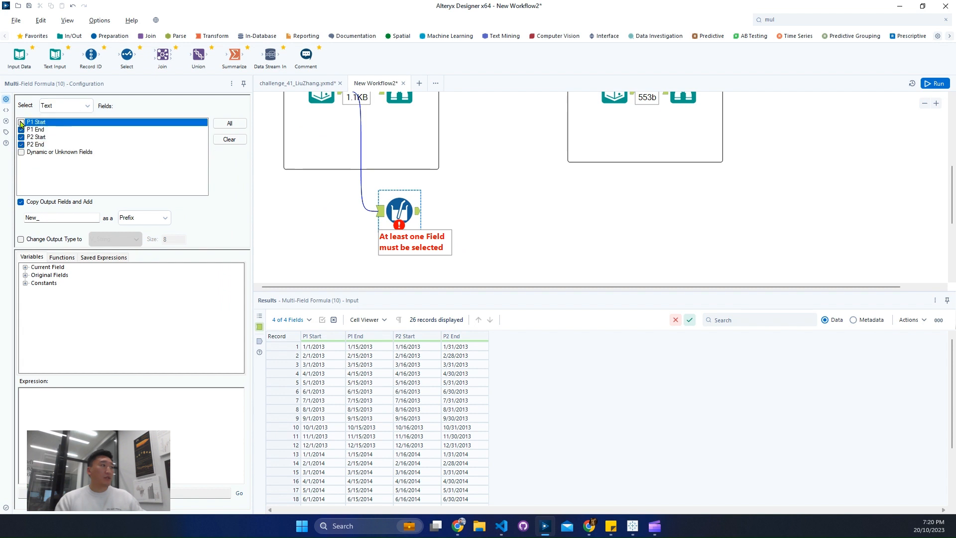
Step: Set the copied output fields' prefix to Date_ and change their output type to Date
{"action": "double_click", "coordinate": [36, 219]}
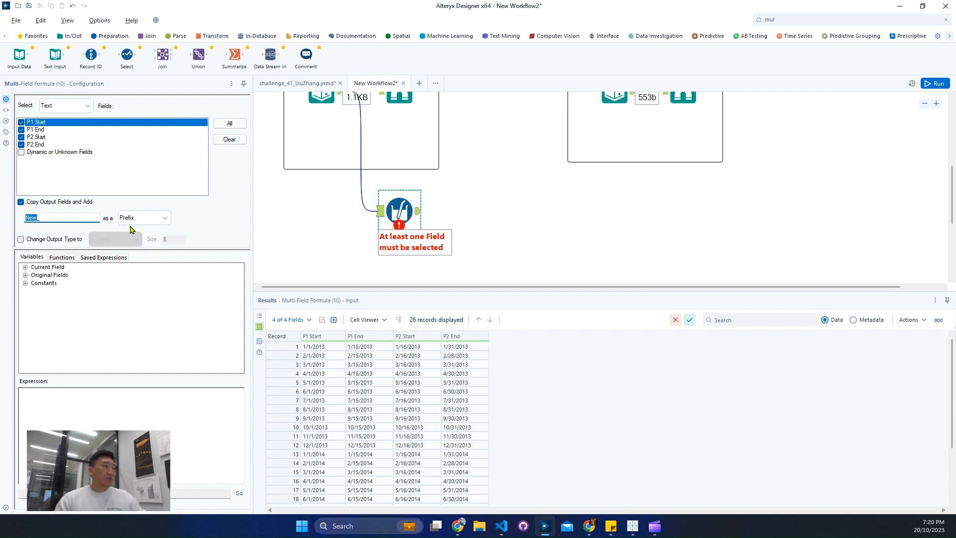
{"action": "type", "text": "Date_"}
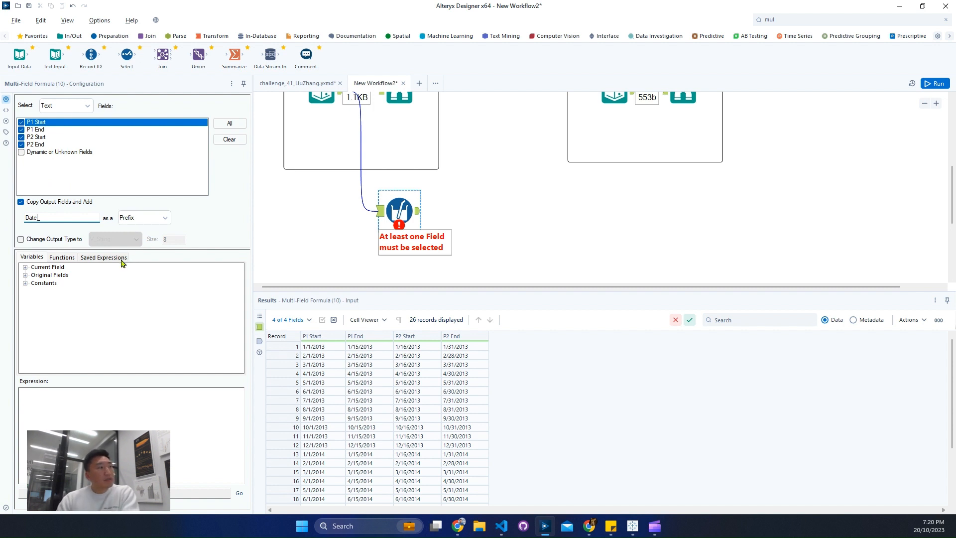
{"action": "left_click", "coordinate": [59, 240]}
{"action": "left_click", "coordinate": [100, 240]}
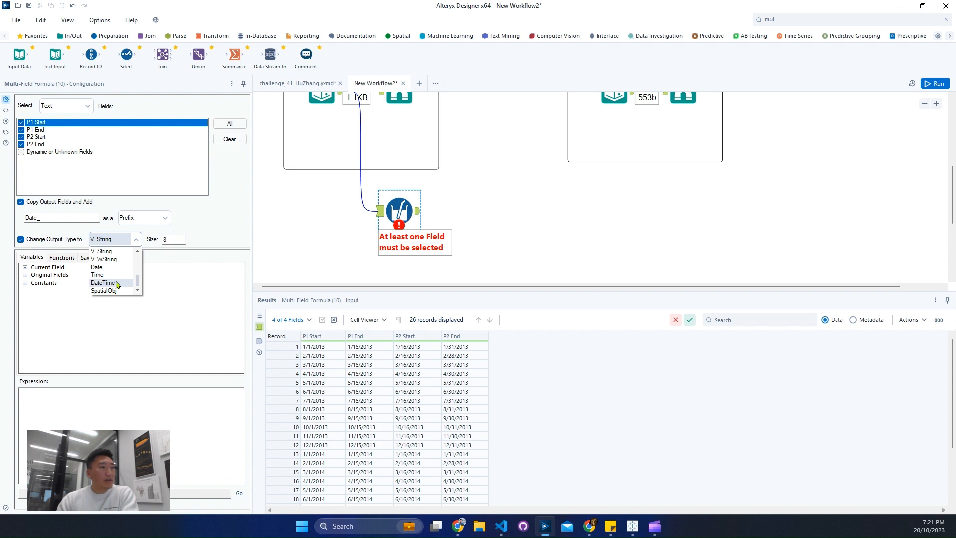
{"action": "left_click", "coordinate": [118, 269]}
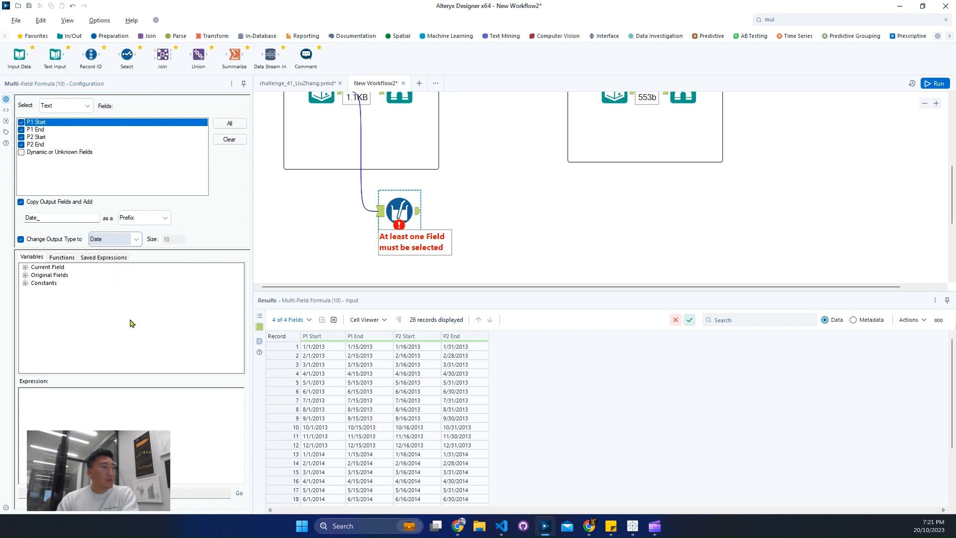
Step: Enter the expression datetimeformat([_CurrentField_], '%m/%d/%Y'), run the workflow and inspect the tool's output
{"action": "left_click", "coordinate": [131, 404]}
{"action": "type", "text": "datetimeformat("}
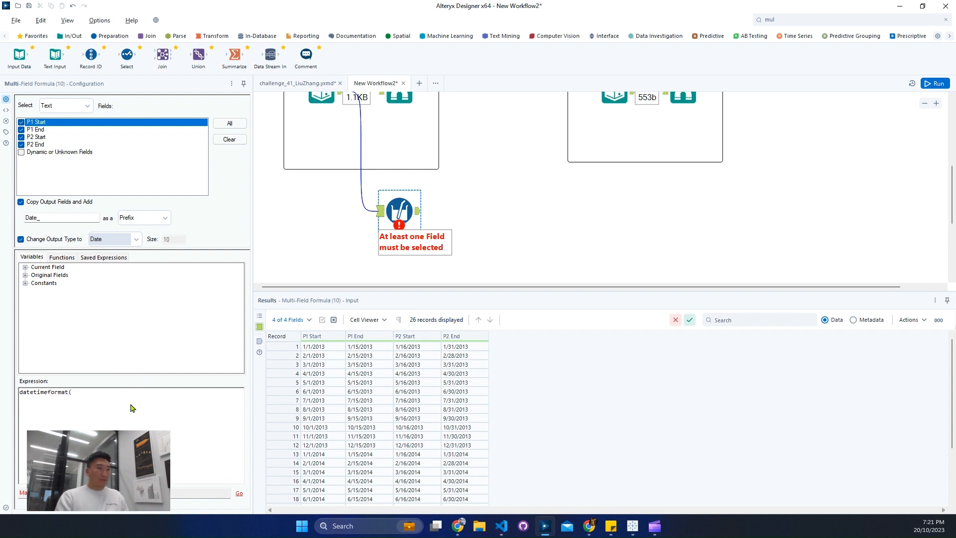
{"action": "left_click", "coordinate": [25, 268]}
{"action": "double_click", "coordinate": [58, 275]}
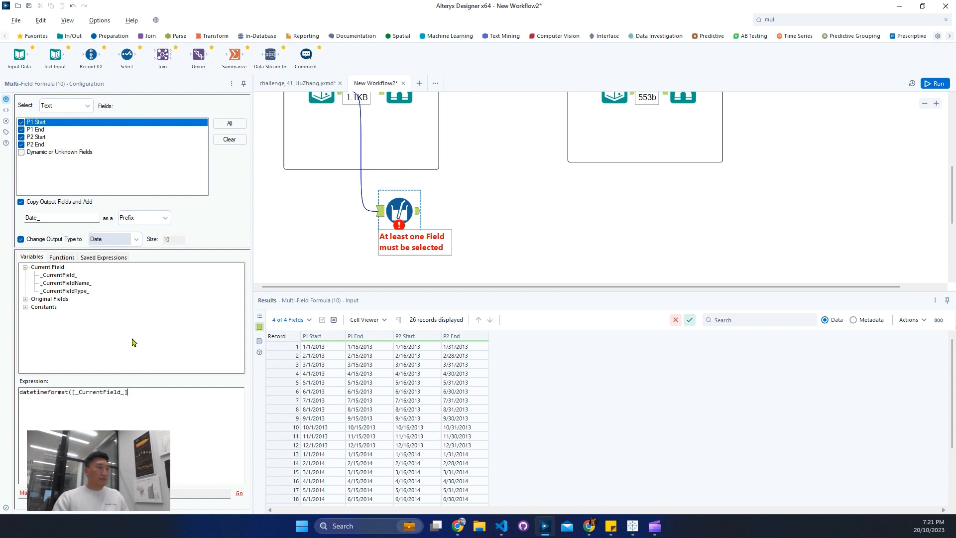
{"action": "type", "text": ", ''"}
{"action": "key", "text": "Left"}
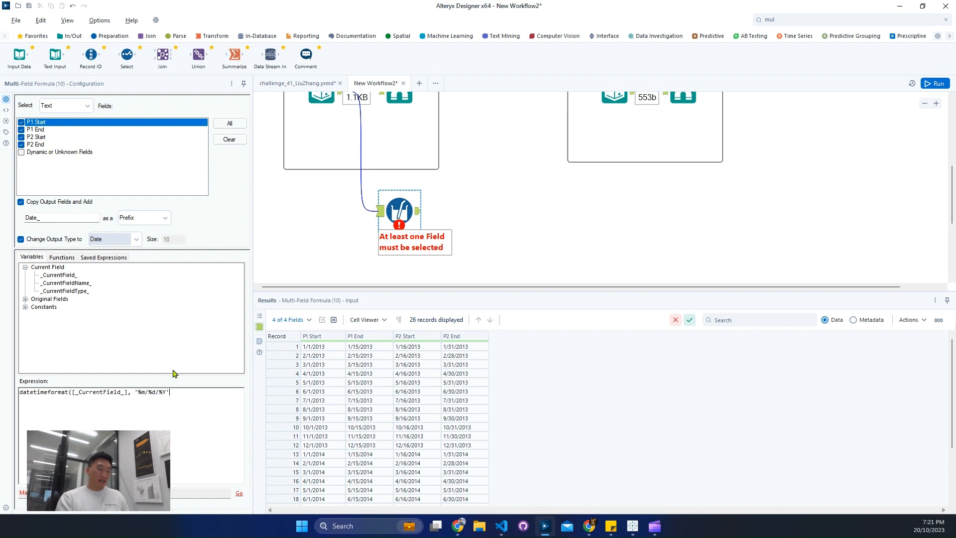
{"action": "key", "text": "ctrl+r"}
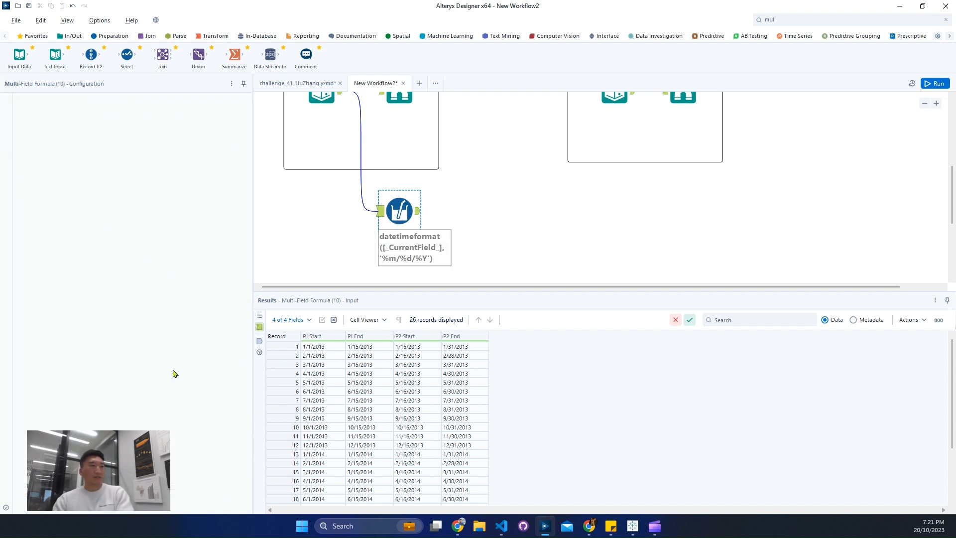
{"action": "left_click", "coordinate": [418, 214]}
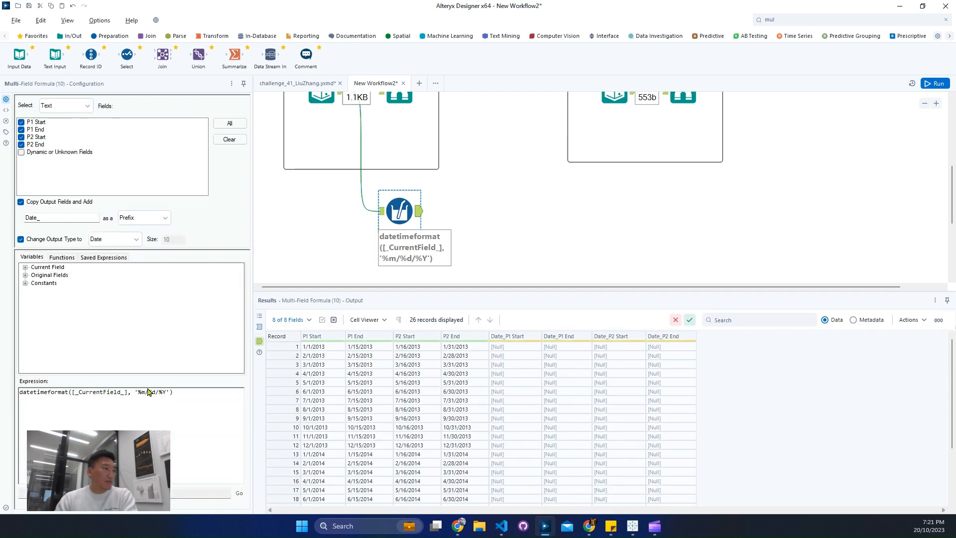
Step: Try %M as the month specifier in the date format, rerun the workflow and inspect the output
{"action": "key", "text": "BackSpace"}
{"action": "type", "text": "M"}
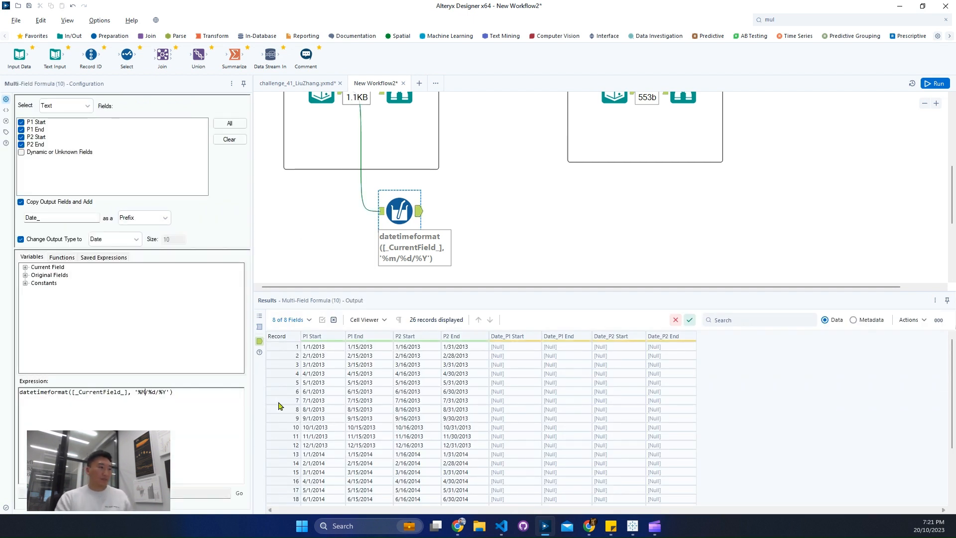
{"action": "key", "text": "ctrl+r"}
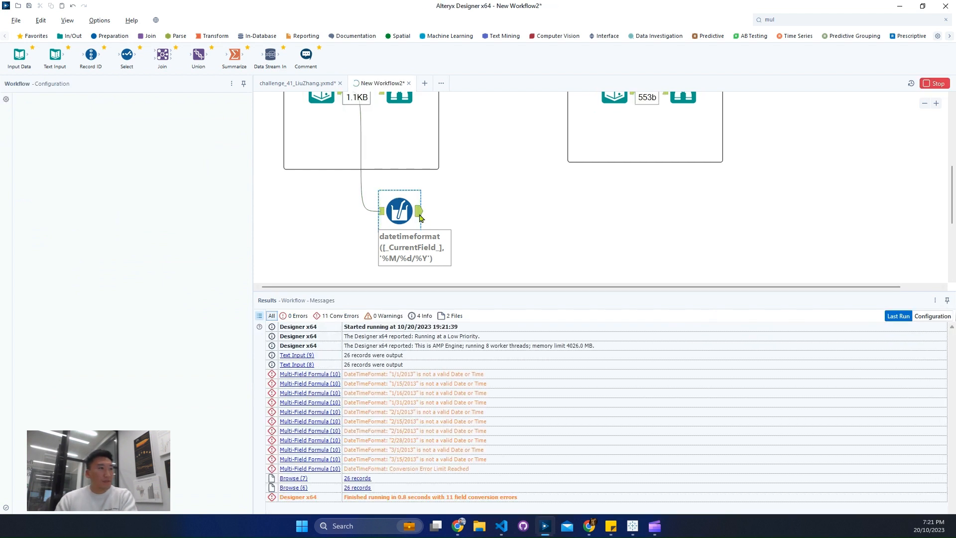
{"action": "left_click", "coordinate": [419, 212]}
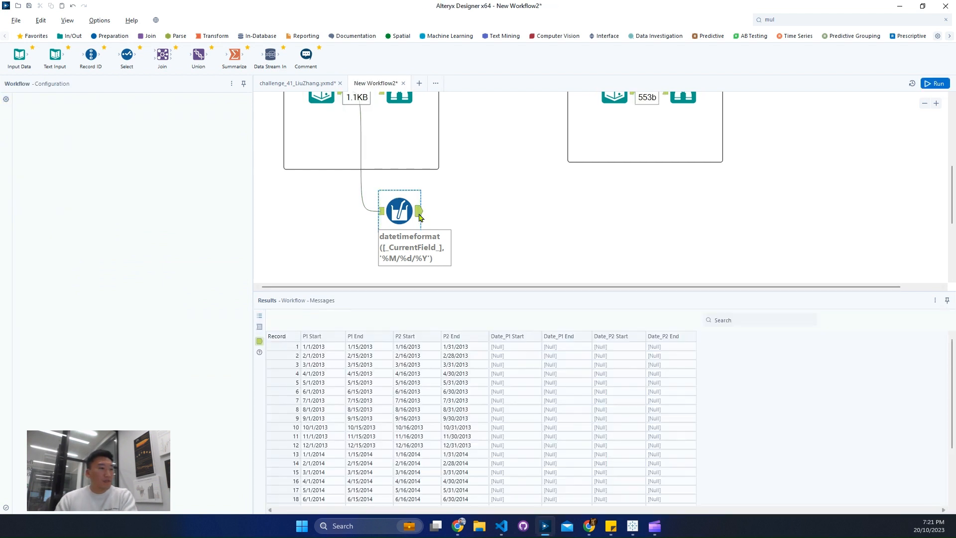
Step: Change the format string in the Multi-Field Formula expression to 'MM/dd/yyyy'
{"action": "left_click", "coordinate": [394, 224]}
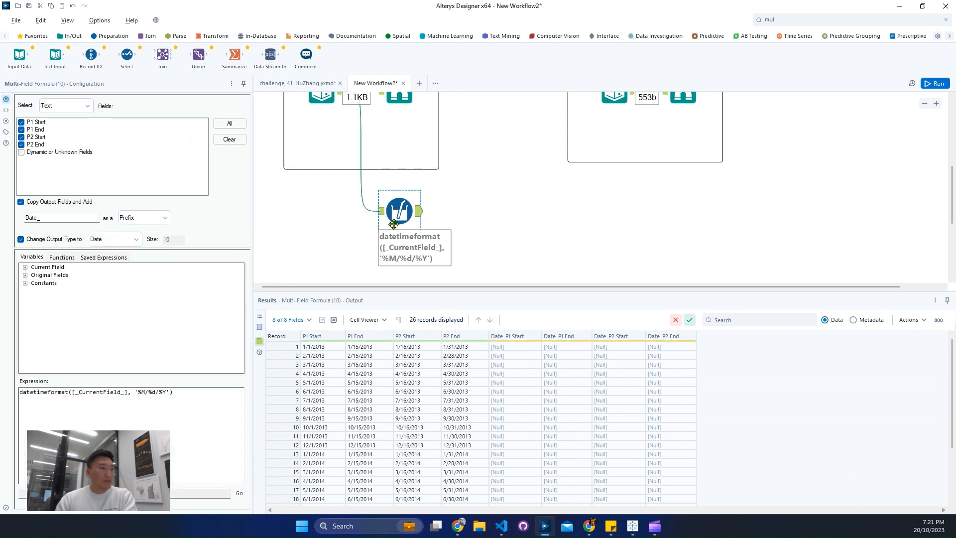
{"action": "left_click", "coordinate": [142, 392]}
{"action": "key", "text": "BackSpace"}
{"action": "type", "text": "M"}
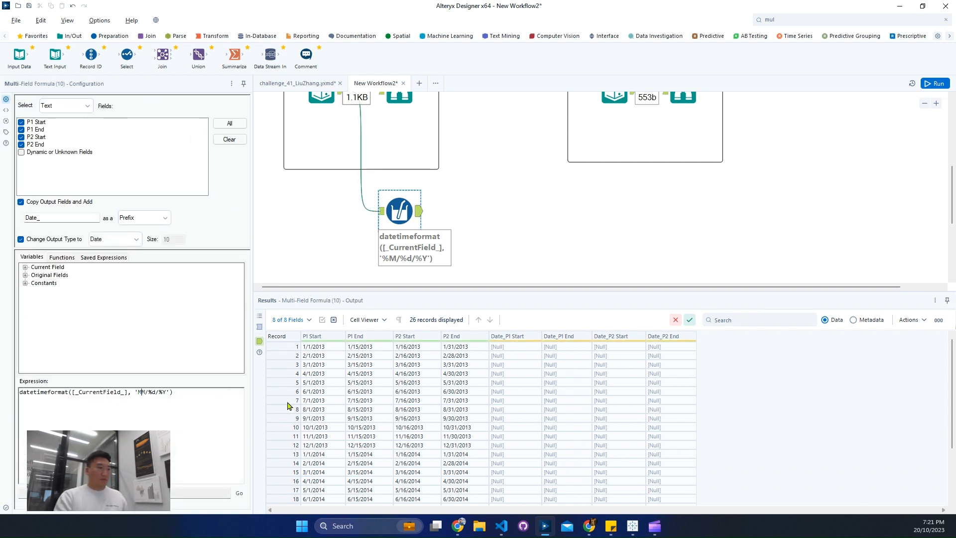
{"action": "key", "text": "Right"}
{"action": "key", "text": "Right"}
{"action": "key", "text": "Right"}
{"action": "key", "text": "BackSpace"}
{"action": "type", "text": "d"}
{"action": "key", "text": "Right"}
{"action": "key", "text": "Right"}
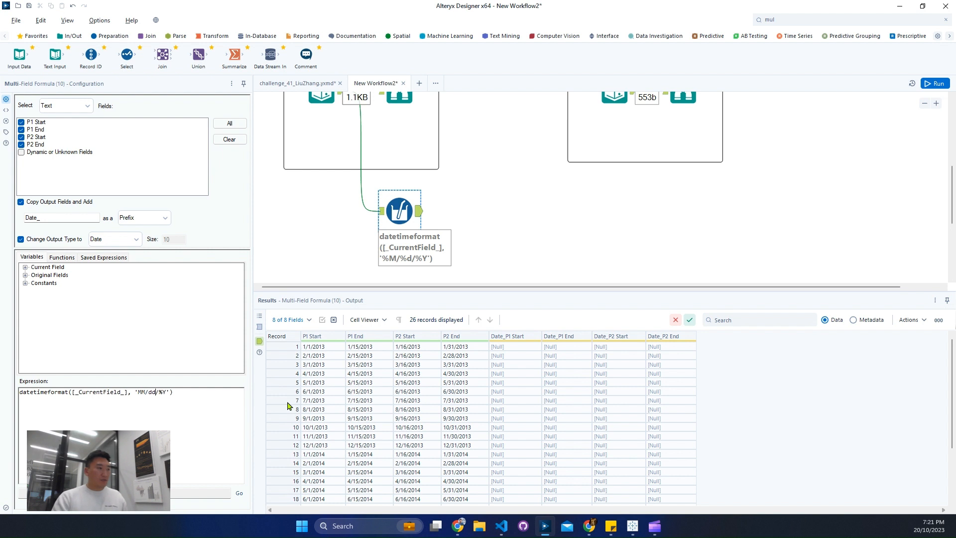
{"action": "key", "text": "Delete"}
{"action": "key", "text": "BackSpace"}
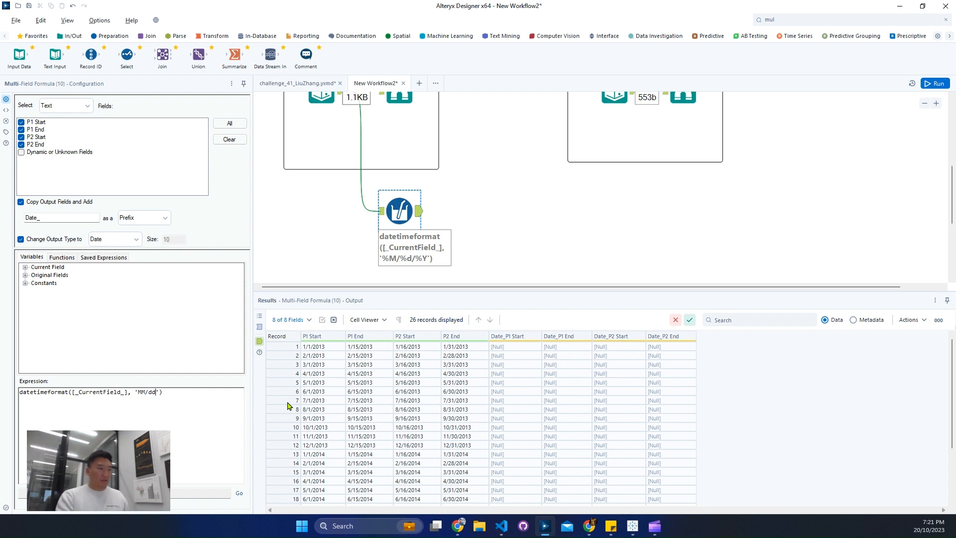
{"action": "type", "text": "/yyyy"}
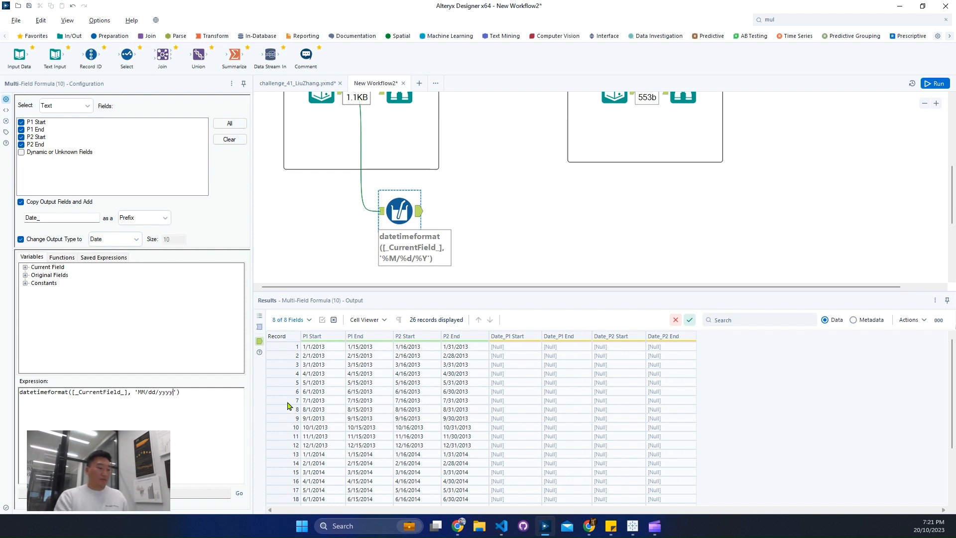
Step: Run the workflow and inspect the Multi-Field Formula tool's output
{"action": "key", "text": "ctrl+r"}
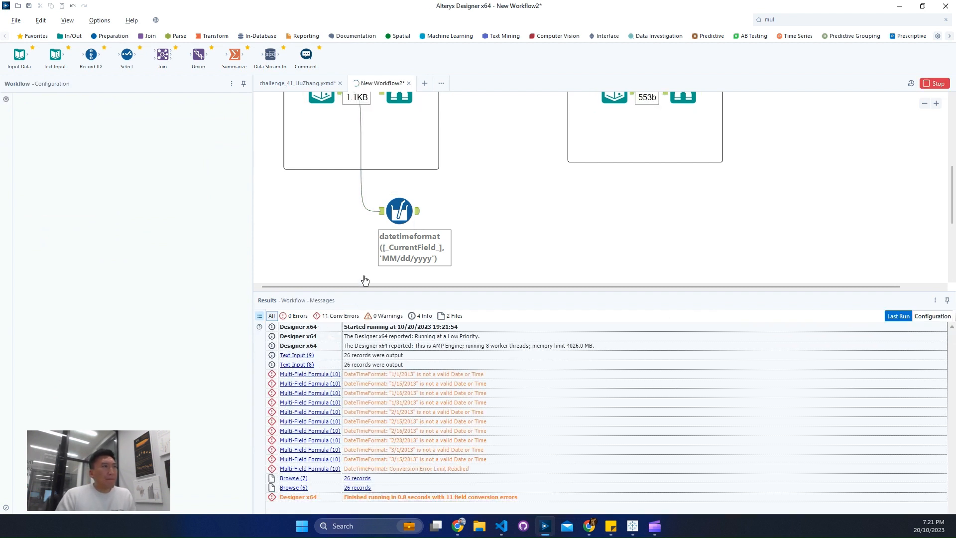
{"action": "left_click", "coordinate": [421, 220]}
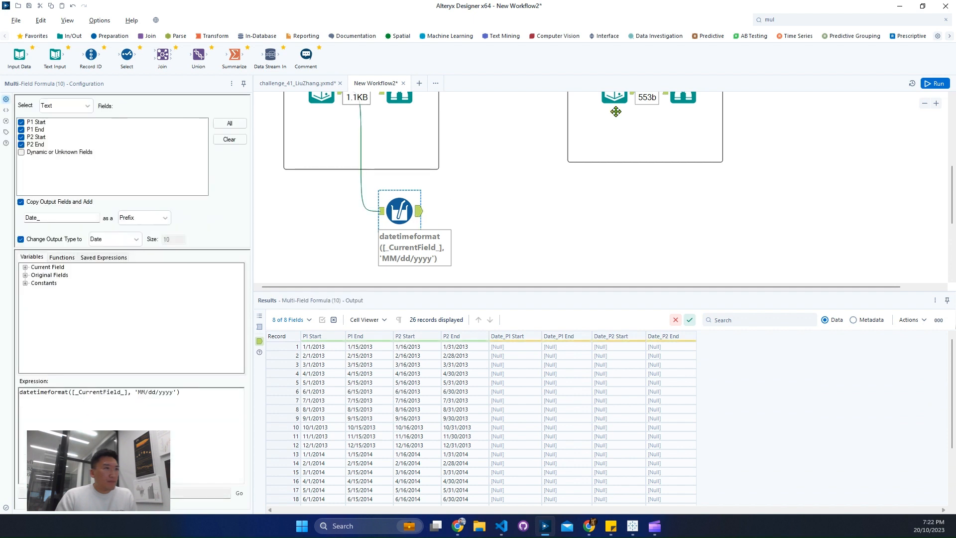
Step: Add a Formula tool between the Input and Output containers and connect the input data to it
{"action": "left_click", "coordinate": [821, 19]}
{"action": "type", "text": "f"}
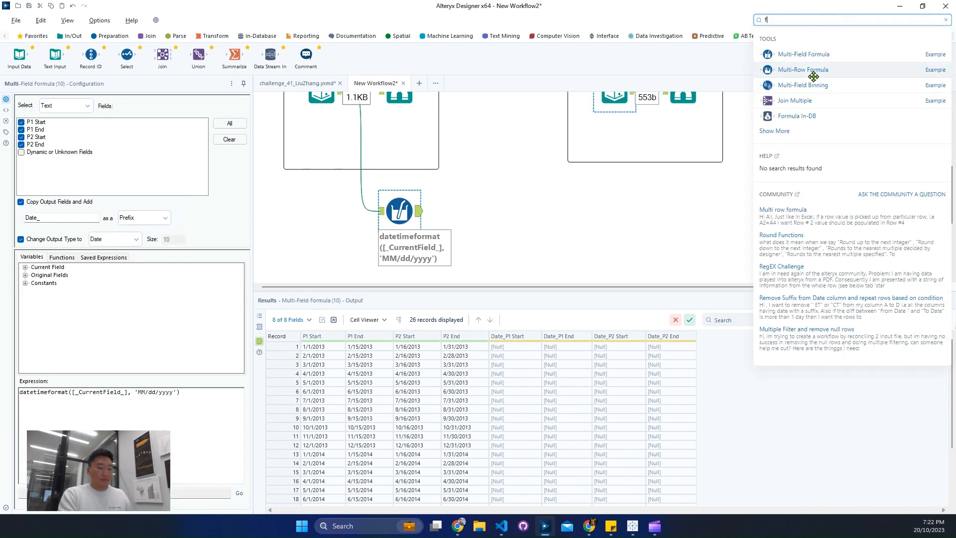
{"action": "type", "text": "or"}
{"action": "left_click_drag", "start_coordinate": [770, 114], "coordinate": [521, 131]}
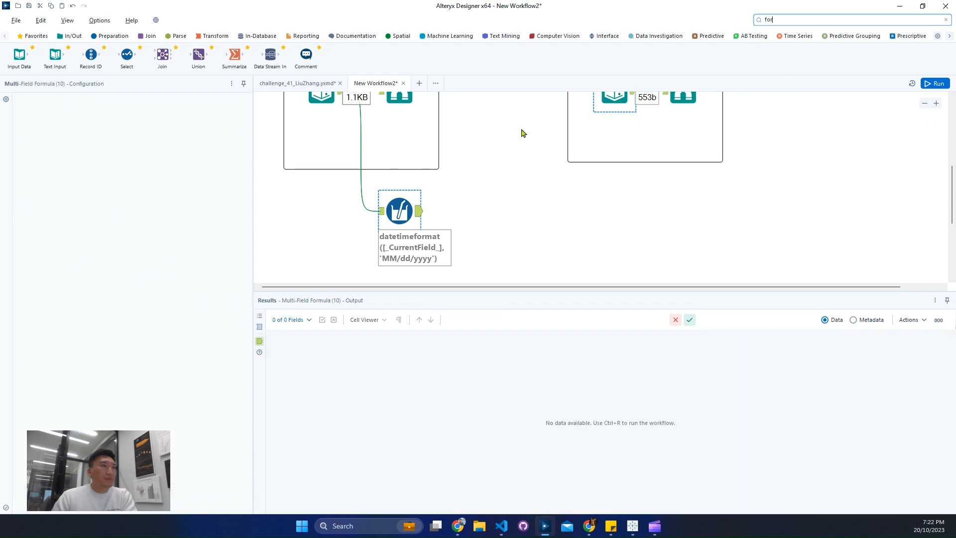
{"action": "scroll", "coordinate": [485, 171], "scroll_direction": "up", "scroll_amount": 1}
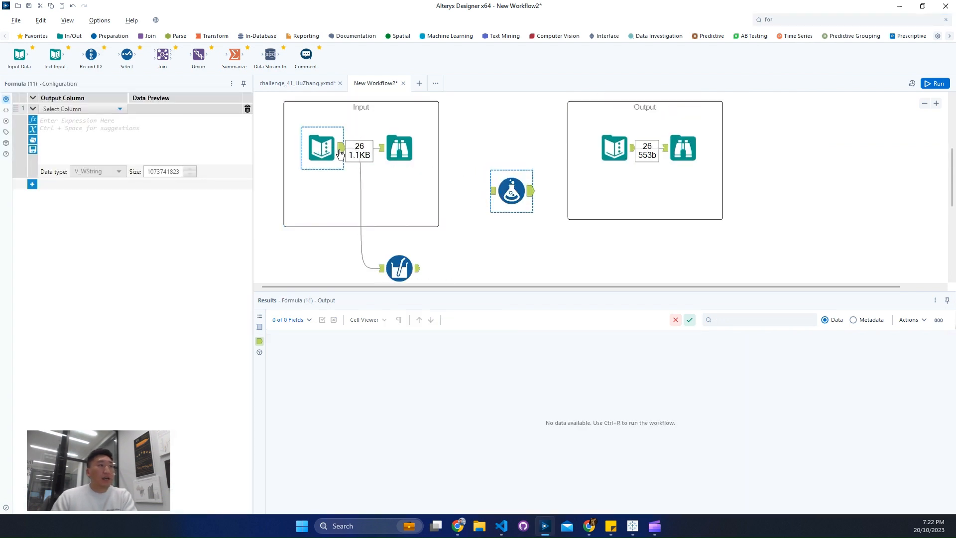
{"action": "left_click_drag", "start_coordinate": [340, 153], "coordinate": [491, 191]}
{"action": "key", "text": "ctrl+r"}
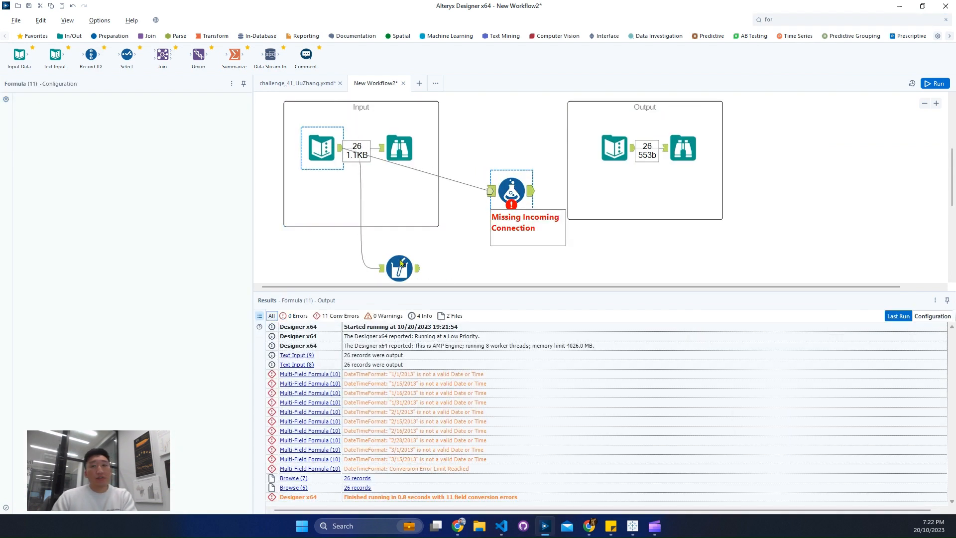
Step: Reuse the Multi-Field Formula expression in the Formula tool for a new column sfsdf, replacing [_CurrentField_] with [P1 Start]
{"action": "left_click", "coordinate": [401, 264]}
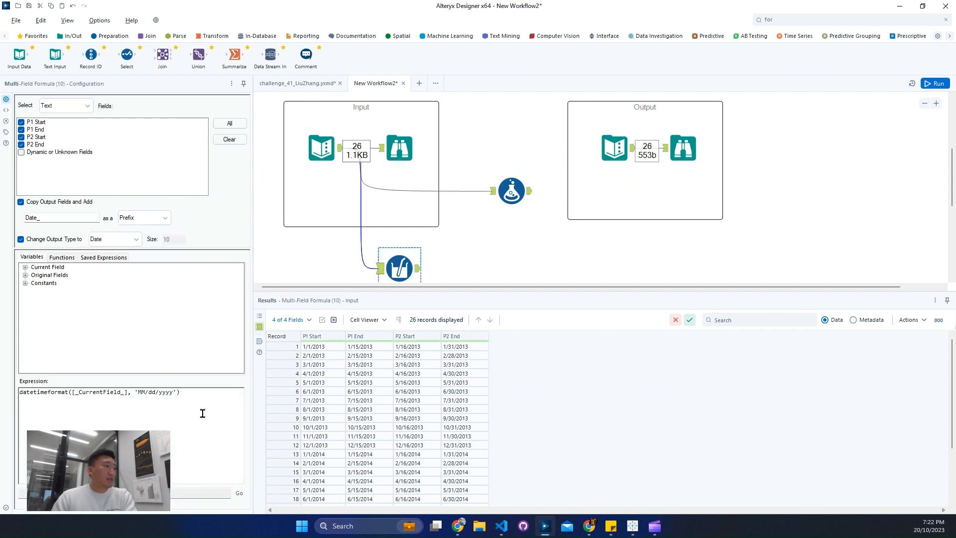
{"action": "left_click", "coordinate": [512, 191]}
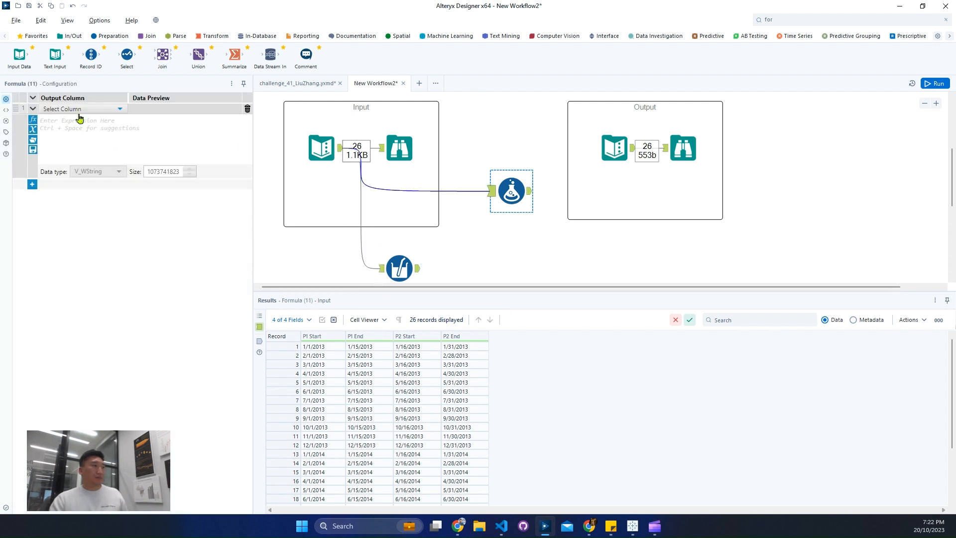
{"action": "type", "text": "sfsdf"}
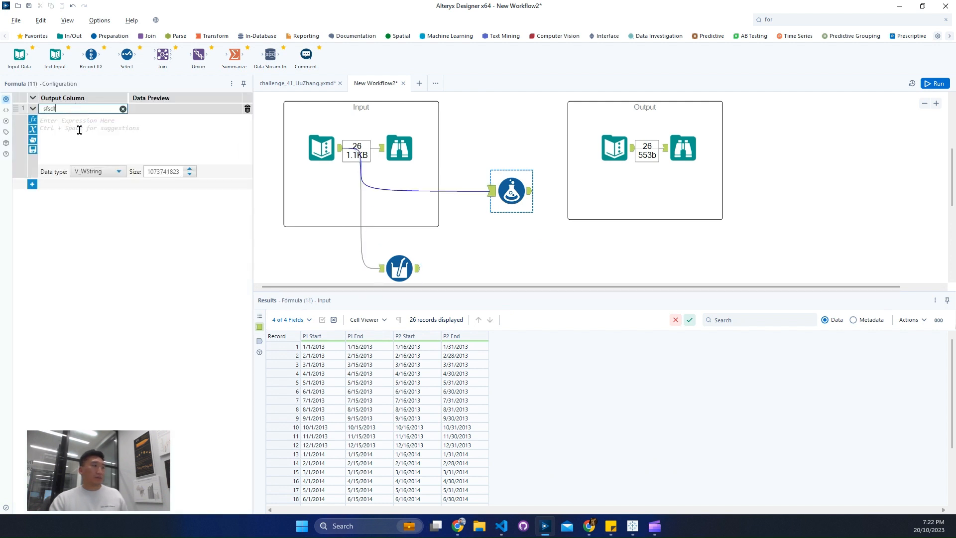
{"action": "left_click", "coordinate": [85, 130]}
{"action": "type", "text": "datetimeformat([_CurrentField_], 'MM/dd/yyyy')"}
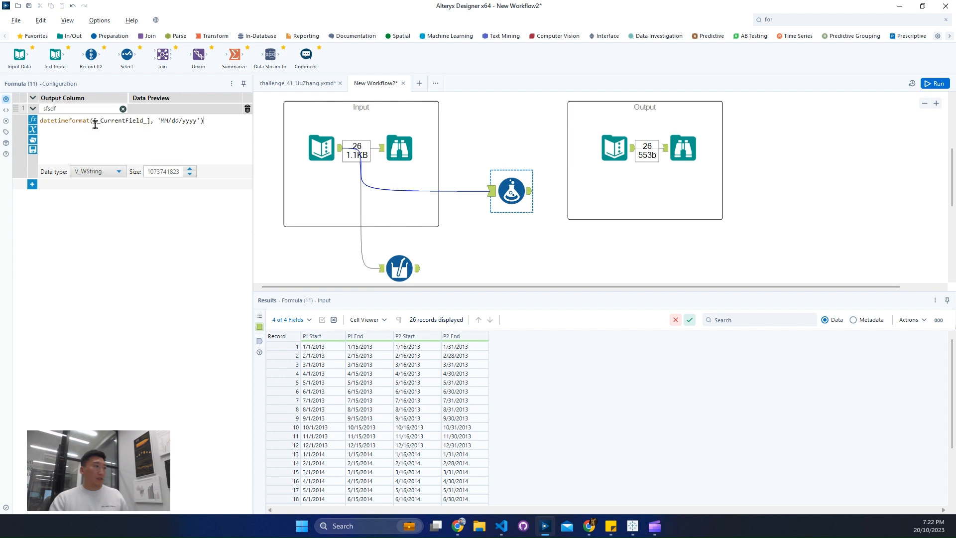
{"action": "double_click", "coordinate": [122, 120]}
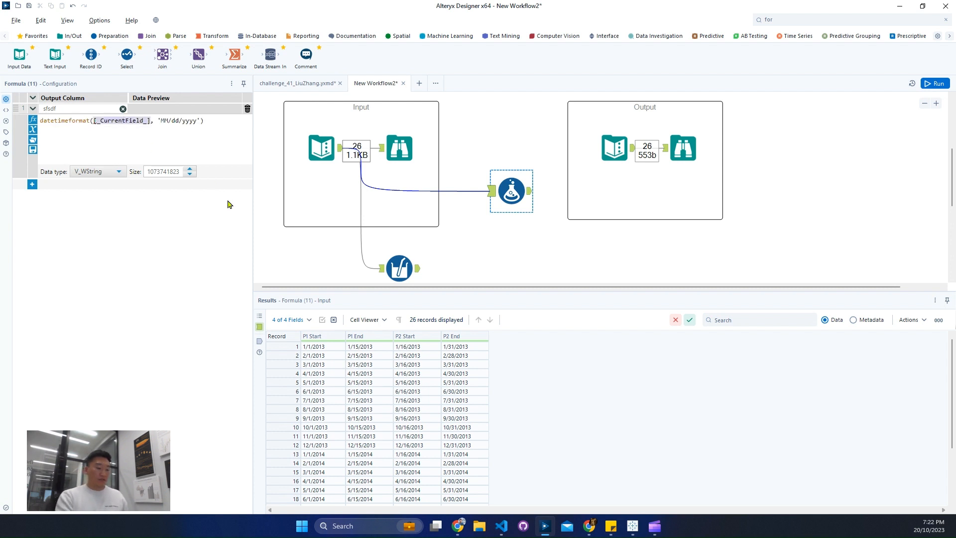
{"action": "type", "text": "[P1 Start]"}
{"action": "key", "text": "Return"}
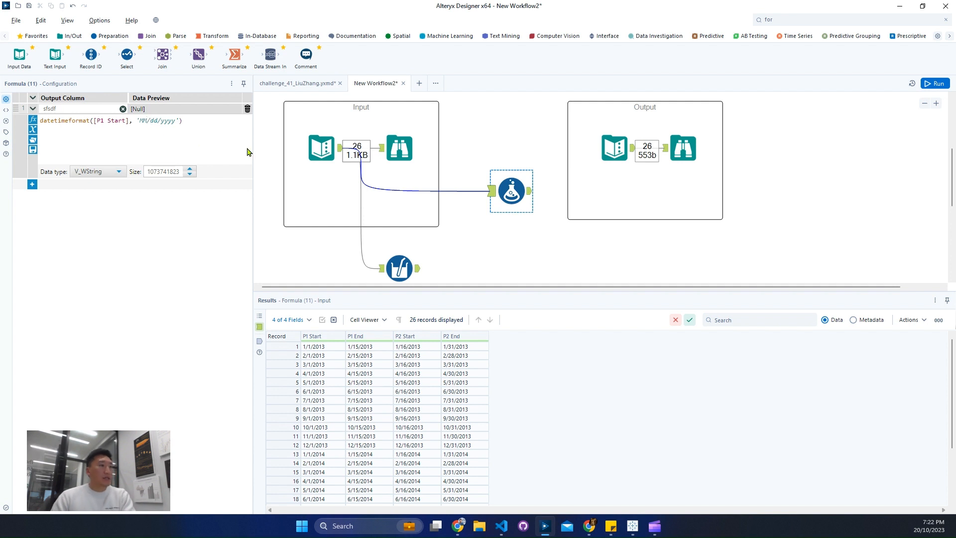
Step: Try mm as the month part of the Formula tool's date format, and put MM back
{"action": "key", "text": "BackSpace"}
{"action": "key", "text": "BackSpace"}
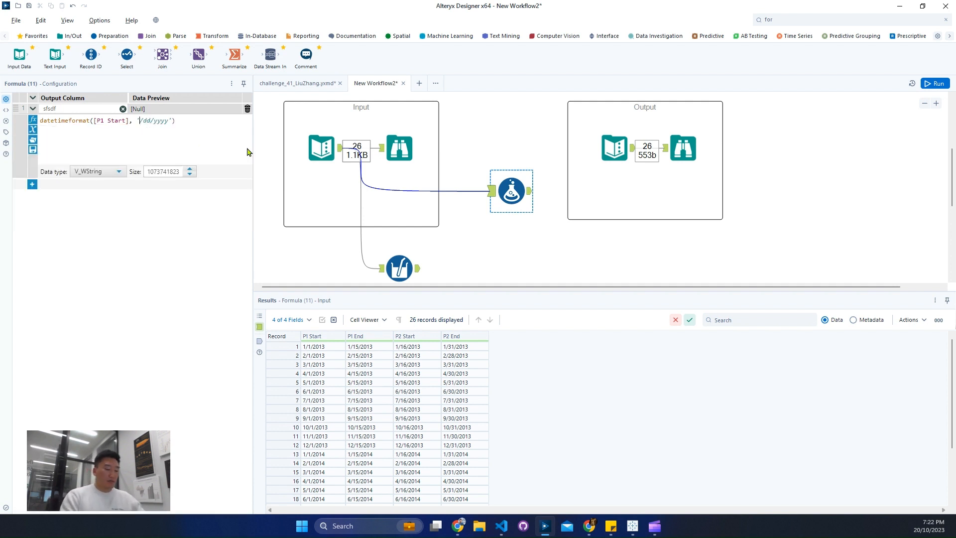
{"action": "type", "text": "mm"}
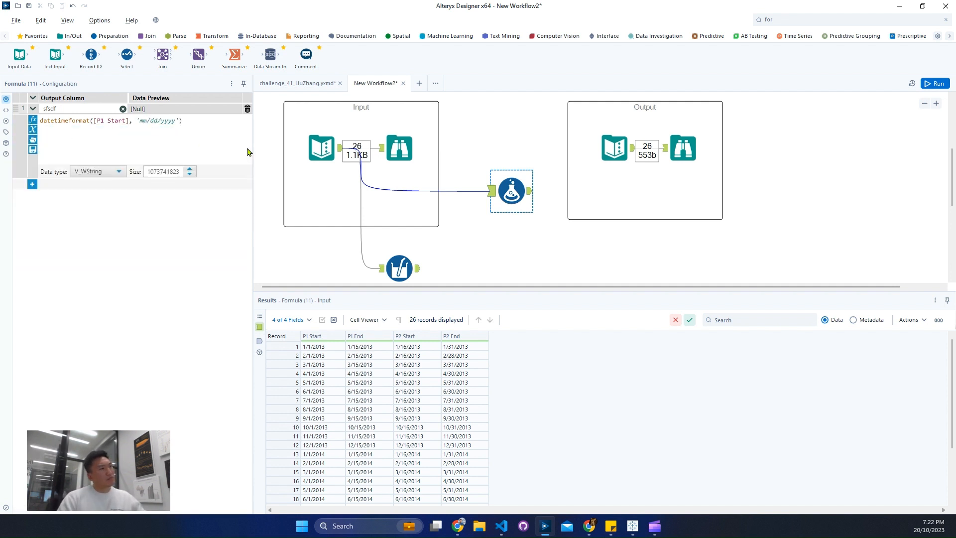
{"action": "key", "text": "BackSpace"}
{"action": "key", "text": "BackSpace"}
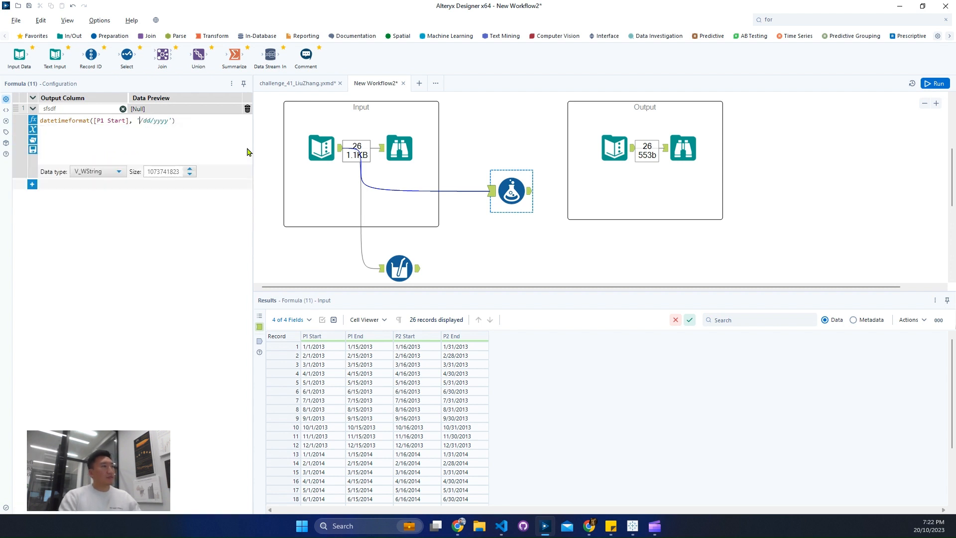
{"action": "type", "text": "M"}
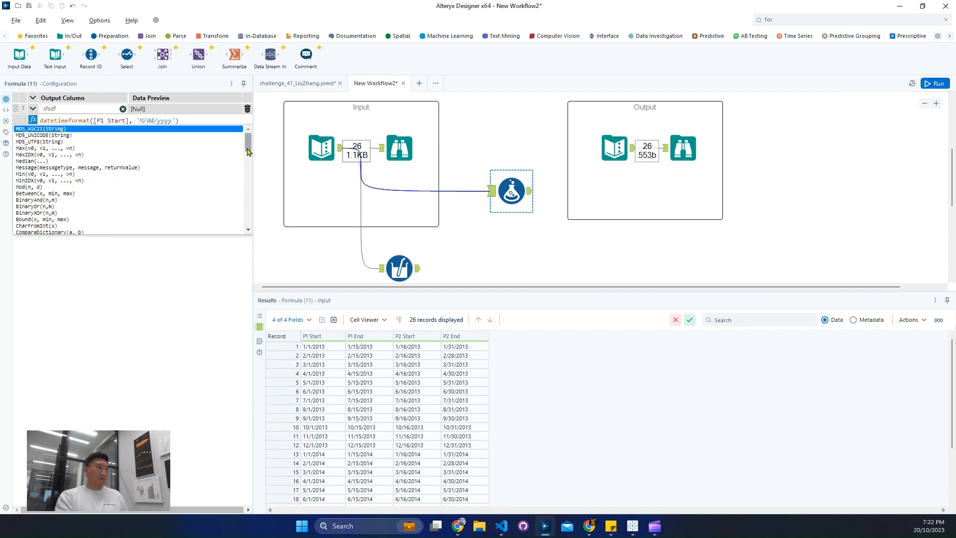
{"action": "type", "text": "M"}
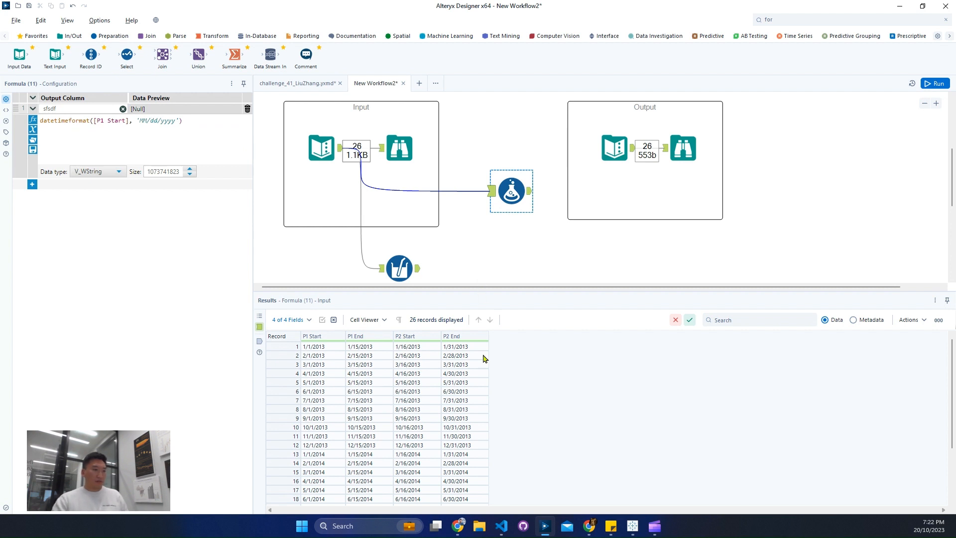
{"action": "scroll", "coordinate": [425, 441], "scroll_direction": "down", "scroll_amount": 3}
{"action": "scroll", "coordinate": [424, 440], "scroll_direction": "up", "scroll_amount": 3}
Step: Rewrite the Formula tool's date format string with percent specifiers as '%m/%d/%y'
{"action": "key", "text": "BackSpace"}
{"action": "key", "text": "BackSpace"}
{"action": "type", "text": "%m"}
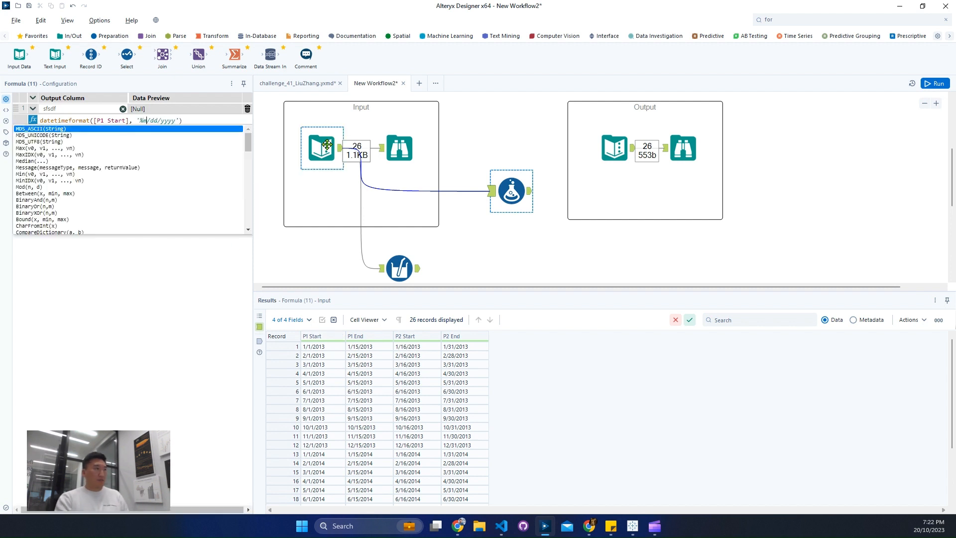
{"action": "key", "text": "Right"}
{"action": "key", "text": "Right"}
{"action": "key", "text": "Right"}
{"action": "key", "text": "BackSpace"}
{"action": "key", "text": "BackSpace"}
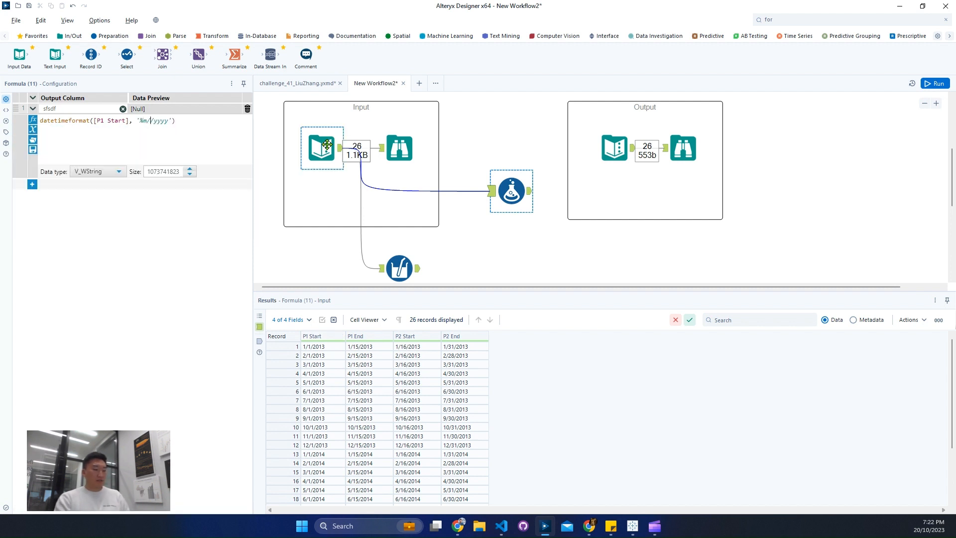
{"action": "type", "text": "%d/%y"}
Step: Change the month and year specifiers so the Formula tool's date format reads '%M/%d/%Y'
{"action": "key", "text": "Left"}
{"action": "key", "text": "Left"}
{"action": "key", "text": "Left"}
{"action": "key", "text": "BackSpace"}
{"action": "type", "text": "M"}
{"action": "key", "text": "Right"}
{"action": "key", "text": "Right"}
{"action": "key", "text": "Right"}
{"action": "type", "text": "Y"}
{"action": "key", "text": "Escape"}
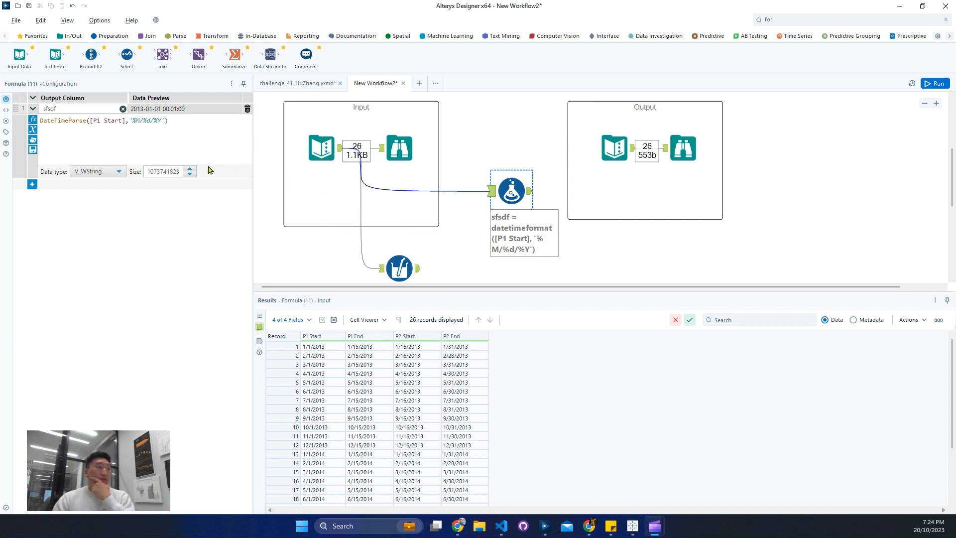
Step: Replace the datetimeformat function with datetimeparse in the Multi-Field Formula expression, as in the Formula tool's test expression
{"action": "left_click_drag", "start_coordinate": [54, 120], "coordinate": [115, 121]}
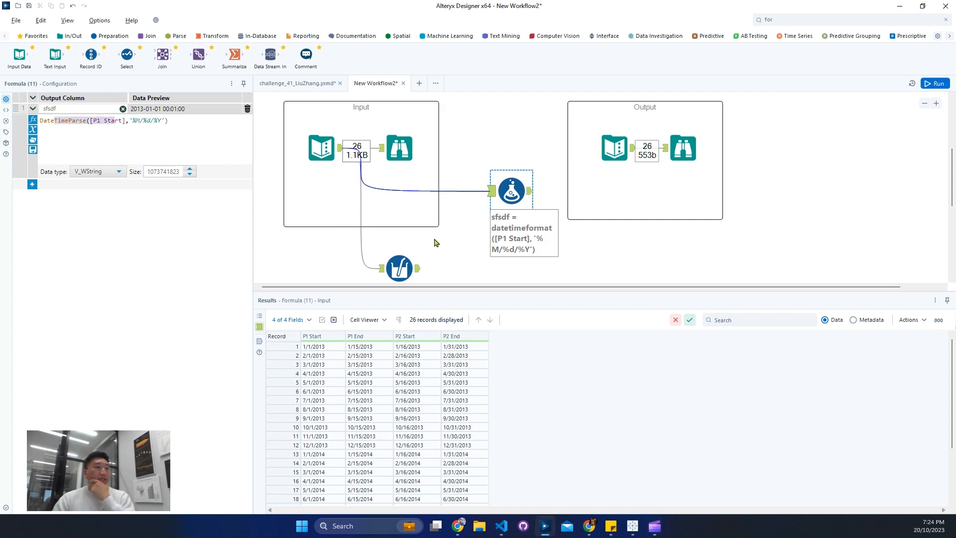
{"action": "left_click", "coordinate": [405, 263]}
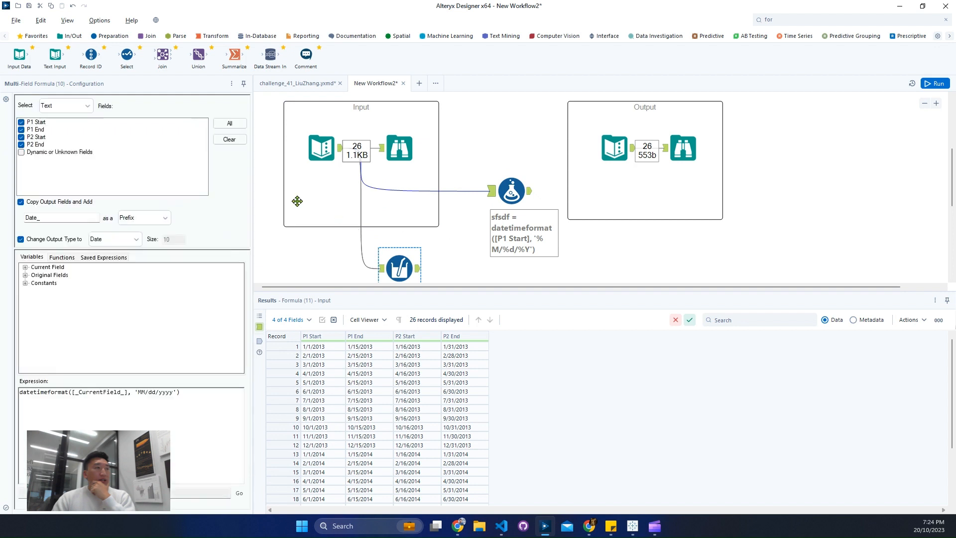
{"action": "left_click", "coordinate": [68, 392]}
{"action": "key", "text": "BackSpace"}
{"action": "key", "text": "BackSpace"}
{"action": "key", "text": "BackSpace"}
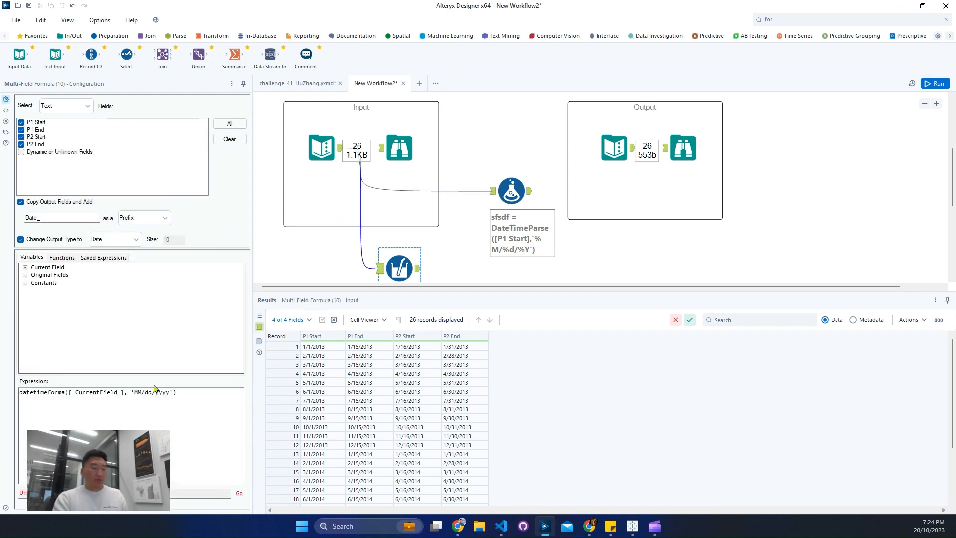
{"action": "key", "text": "BackSpace"}
{"action": "key", "text": "BackSpace"}
{"action": "key", "text": "BackSpace"}
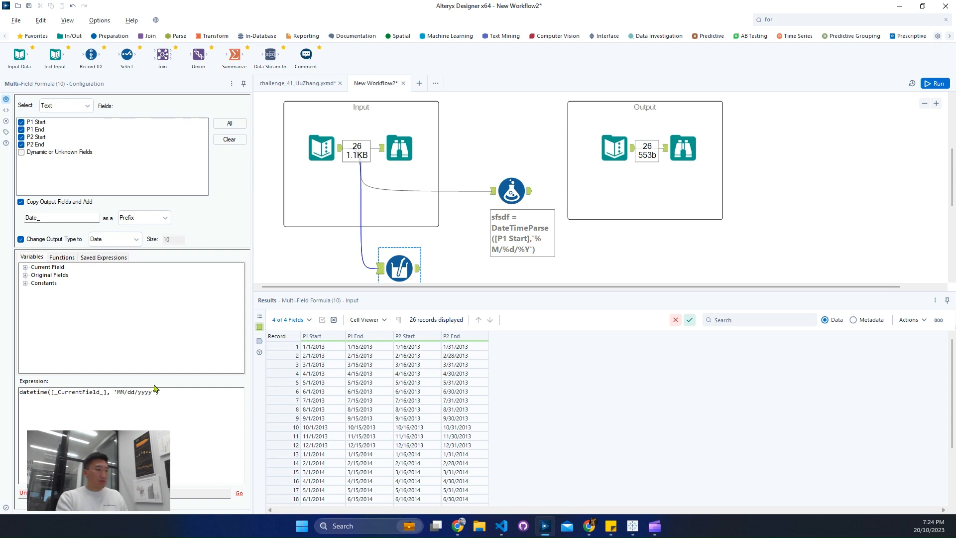
{"action": "type", "text": "parse"}
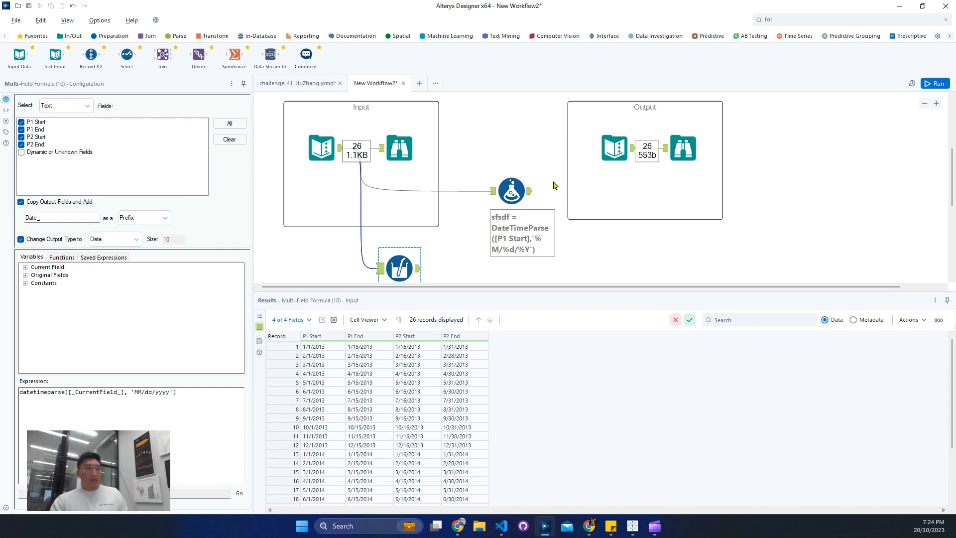
Step: Delete the test Formula tool and run the workflow to check the Multi-Field Formula conversion
{"action": "left_click", "coordinate": [522, 193]}
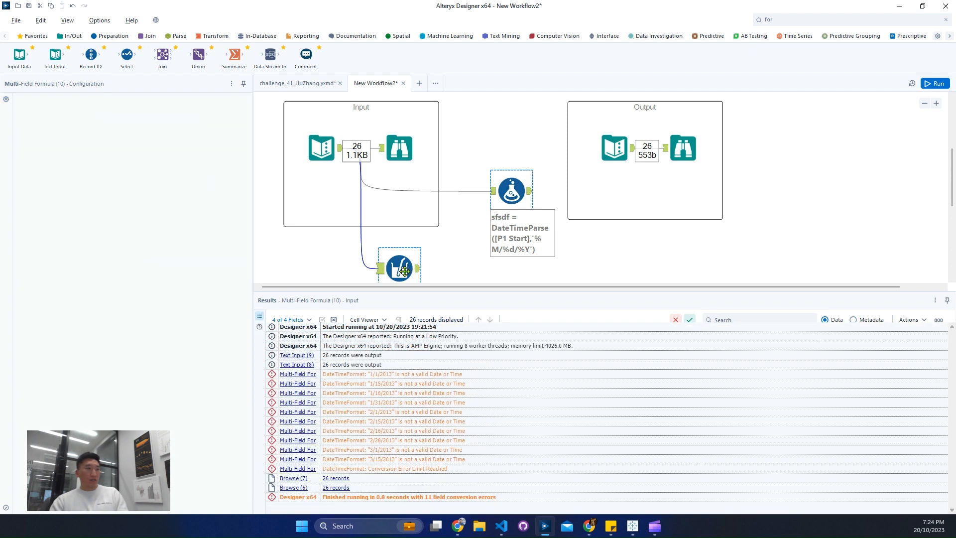
{"action": "key", "text": "Delete"}
{"action": "left_click", "coordinate": [406, 276]}
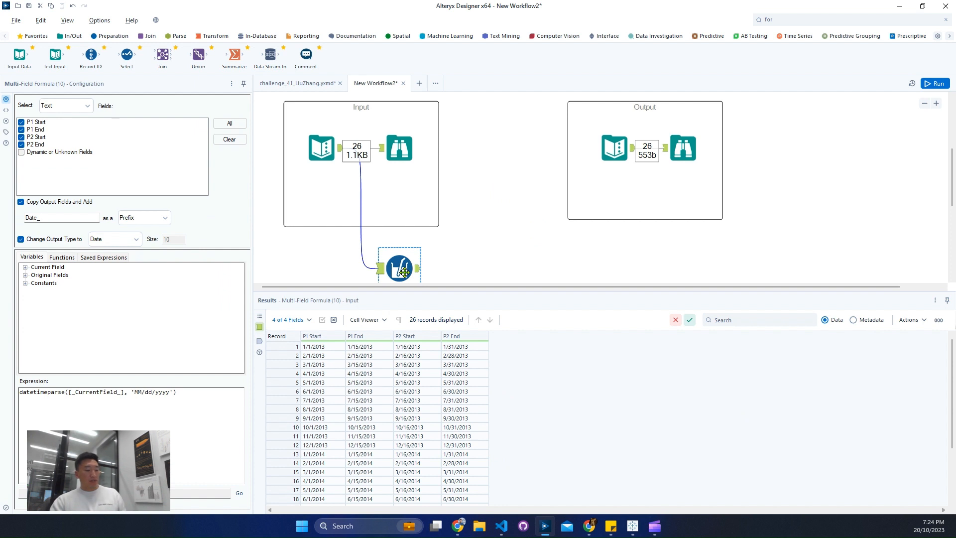
{"action": "key", "text": "ctrl+r"}
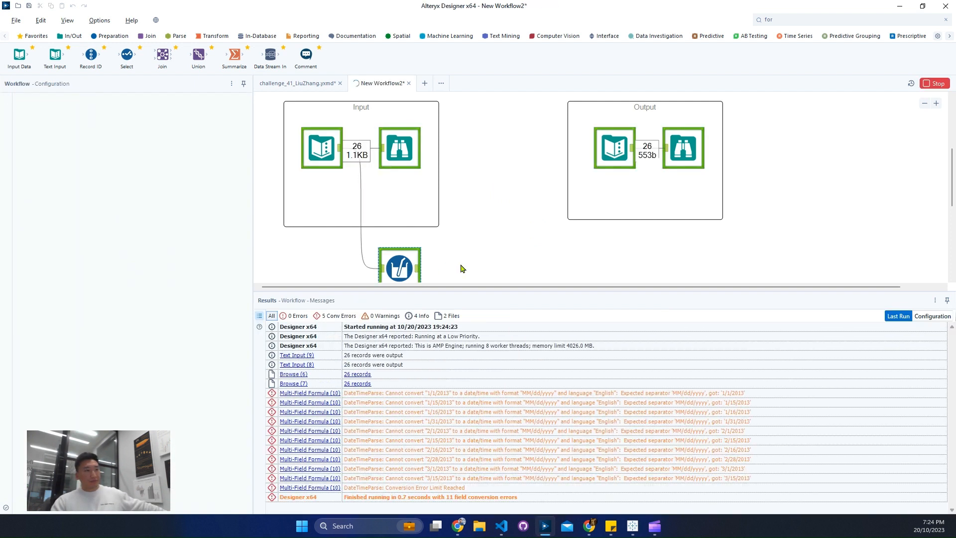
{"action": "left_click", "coordinate": [473, 254]}
{"action": "scroll", "coordinate": [473, 254], "scroll_direction": "down", "scroll_amount": 1}
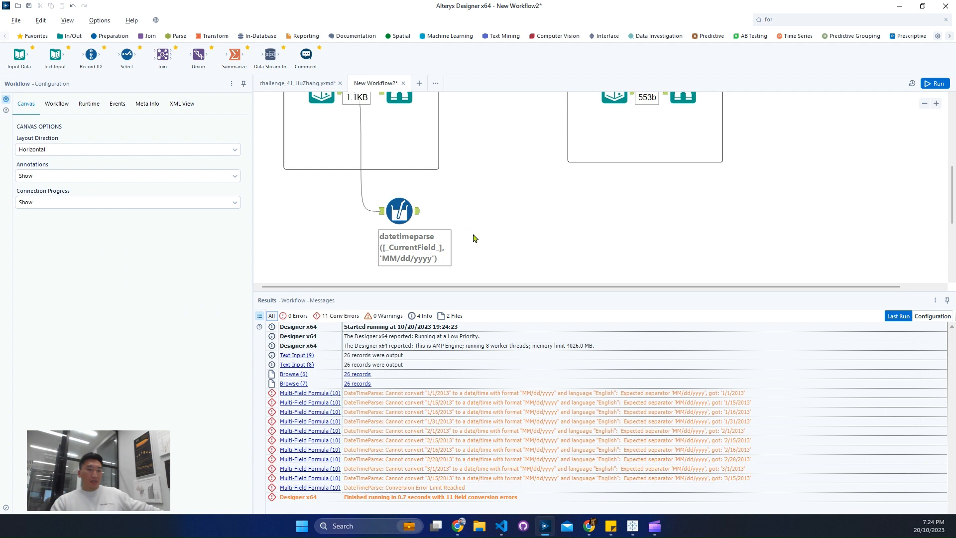
Step: Change the format string in the Multi-Field Formula expression to '%M/%d/%Y', rerun the workflow and examine the Date_ columns
{"action": "left_click", "coordinate": [400, 211]}
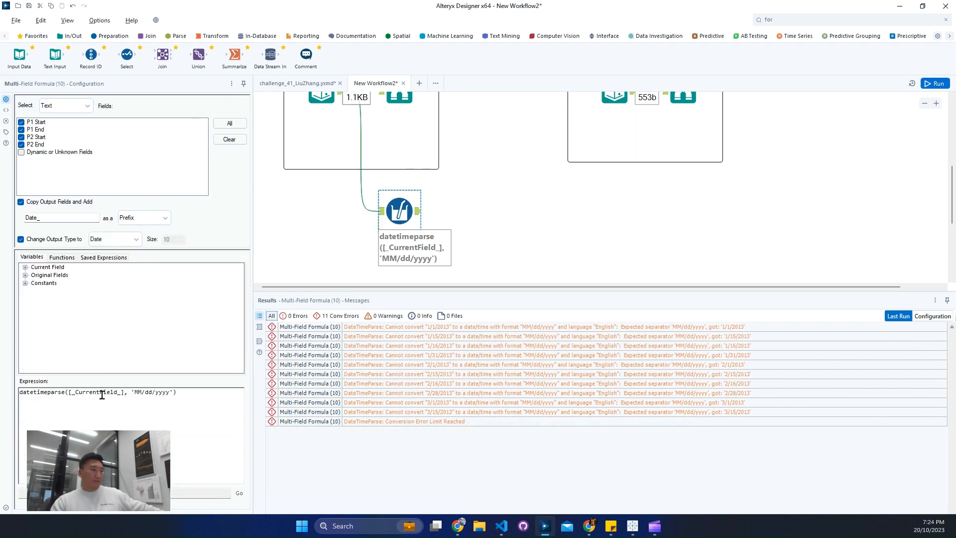
{"action": "left_click", "coordinate": [136, 393]}
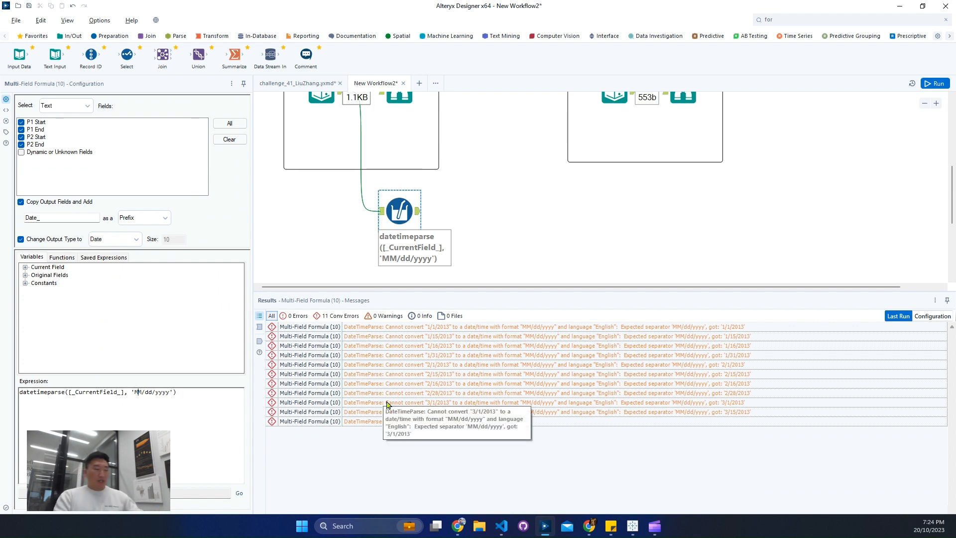
{"action": "key", "text": "BackSpace"}
{"action": "type", "text": "%"}
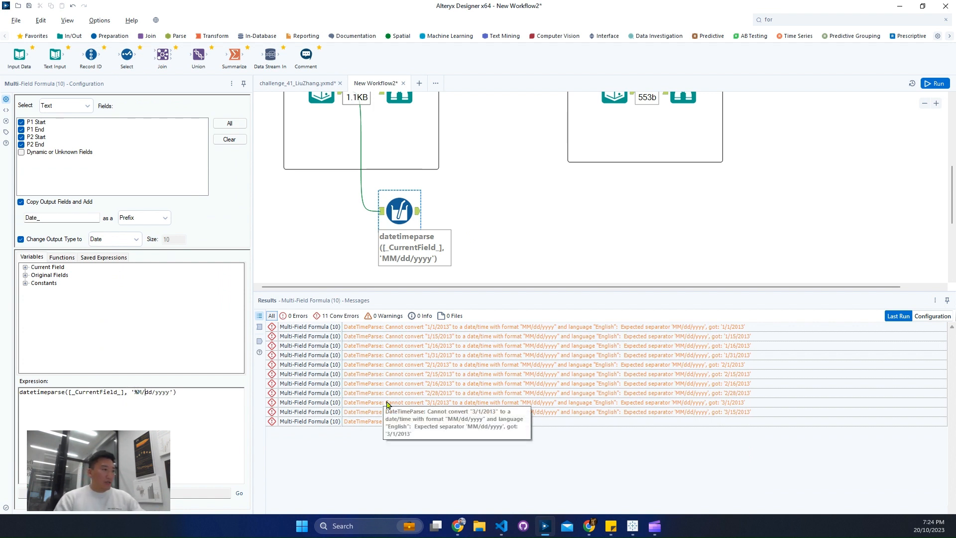
{"action": "key", "text": "BackSpace"}
{"action": "type", "text": "%"}
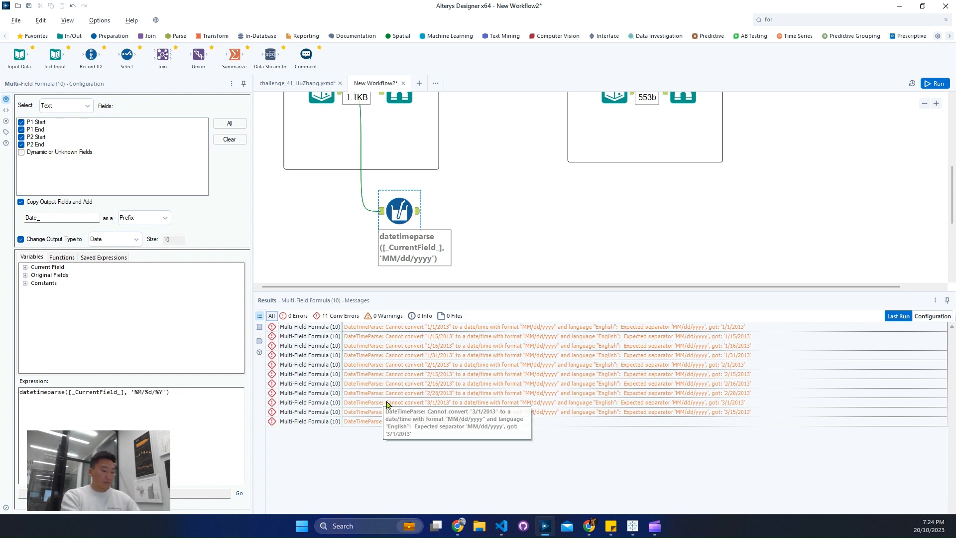
{"action": "key", "text": "ctrl+r"}
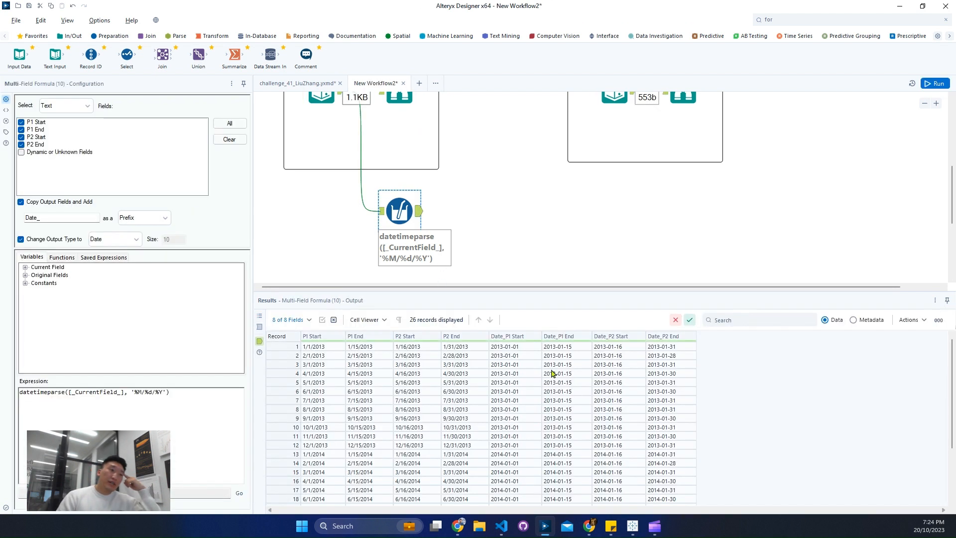
{"action": "left_click_drag", "start_coordinate": [513, 348], "coordinate": [680, 419]}
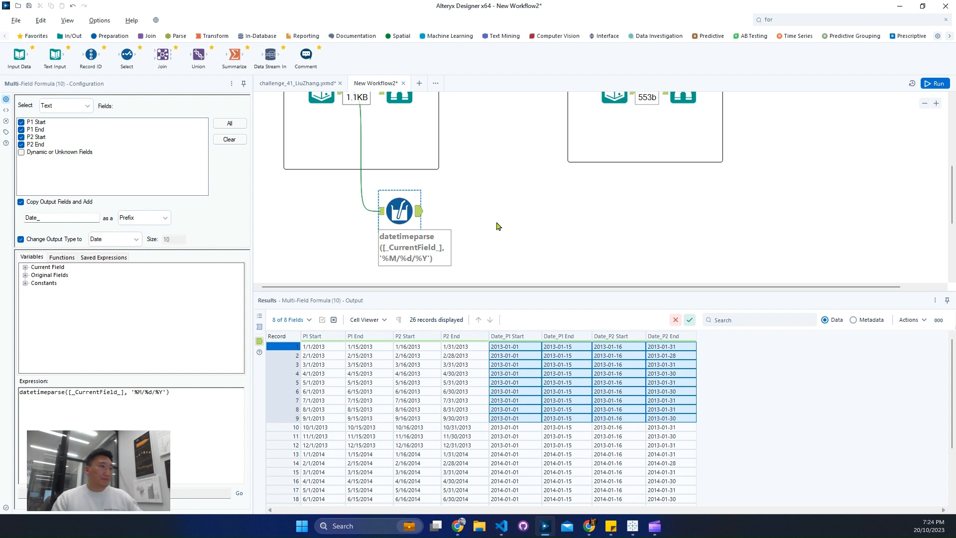
Step: Add a Generate Rows tool after the Multi-Field Formula tool and connect it to that tool's output
{"action": "scroll", "coordinate": [502, 227], "scroll_direction": "up", "scroll_amount": 1}
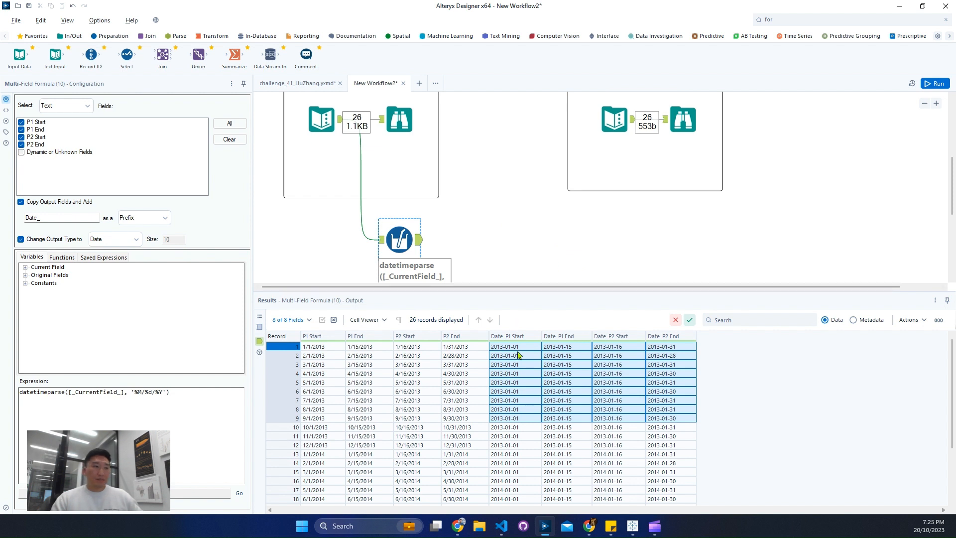
{"action": "left_click_drag", "start_coordinate": [517, 347], "coordinate": [560, 350]}
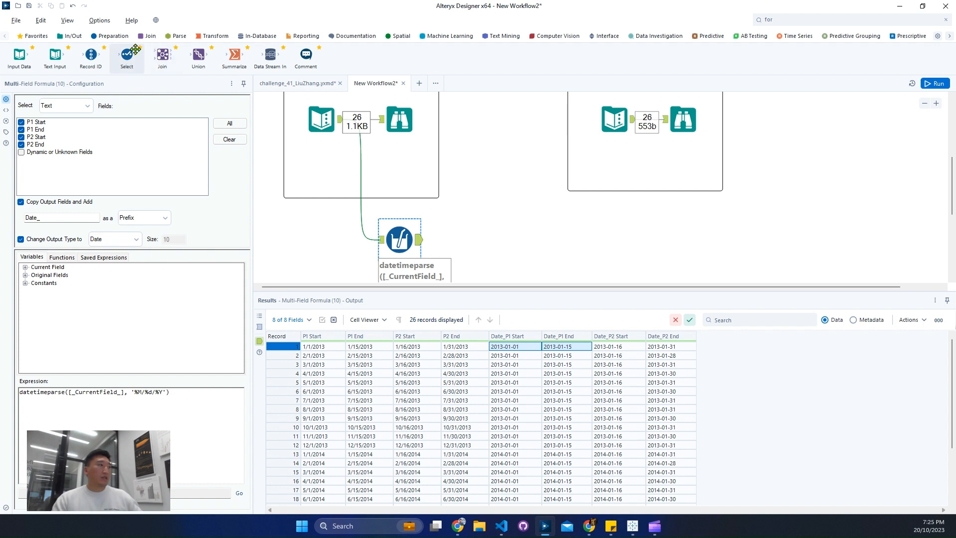
{"action": "left_click", "coordinate": [783, 18]}
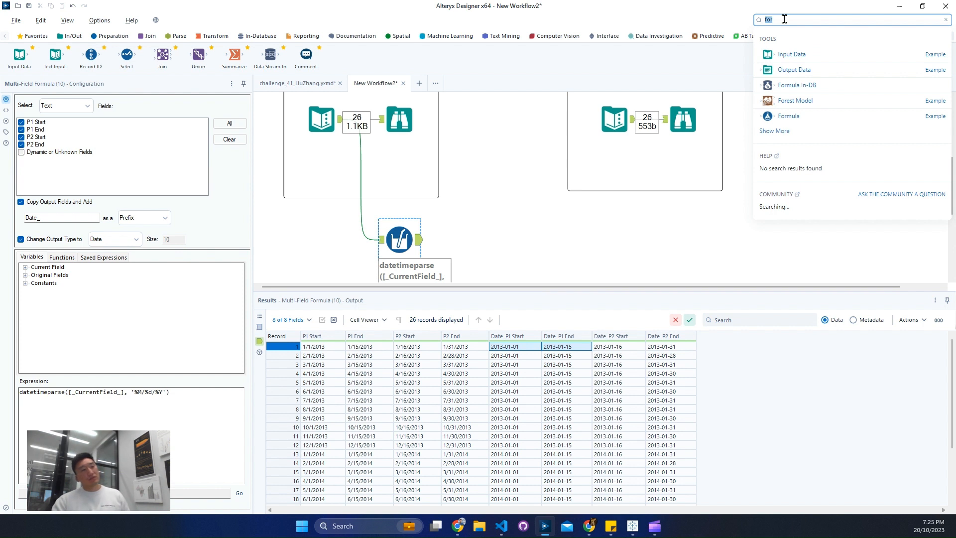
{"action": "left_click", "coordinate": [110, 38]}
{"action": "left_click_drag", "start_coordinate": [199, 54], "coordinate": [494, 240]}
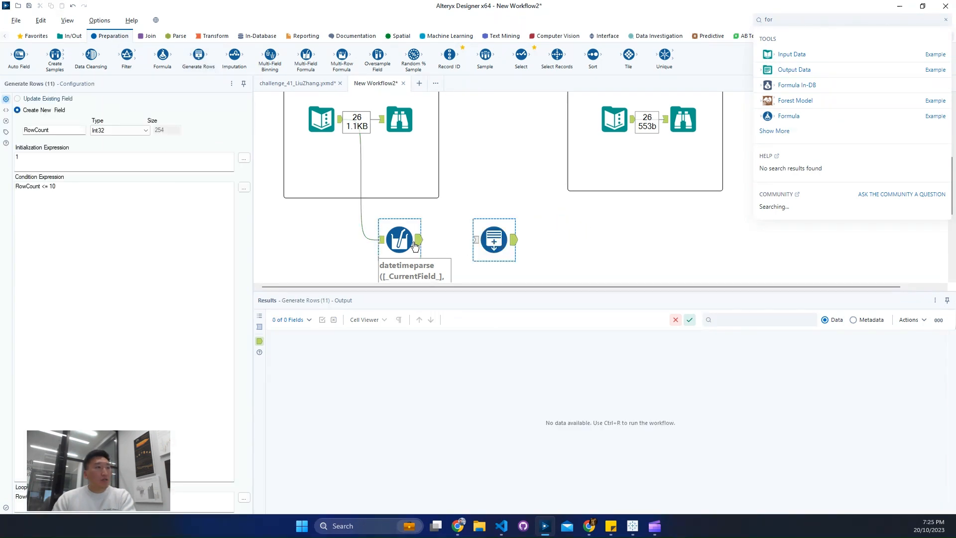
{"action": "left_click", "coordinate": [494, 240]}
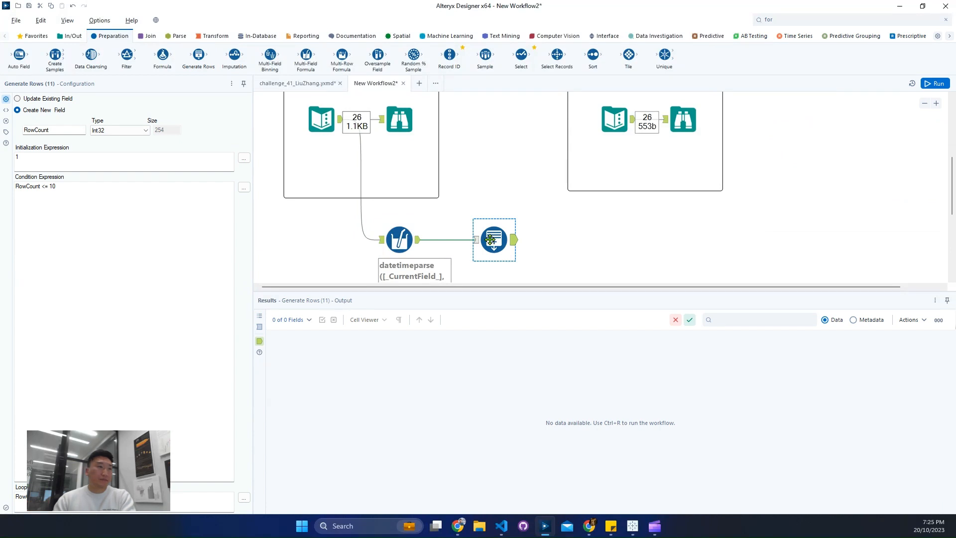
Step: Examine the Generate Rows tool's input records, comparing the original text dates with the Date_ columns across months and years
{"action": "left_click", "coordinate": [478, 242]}
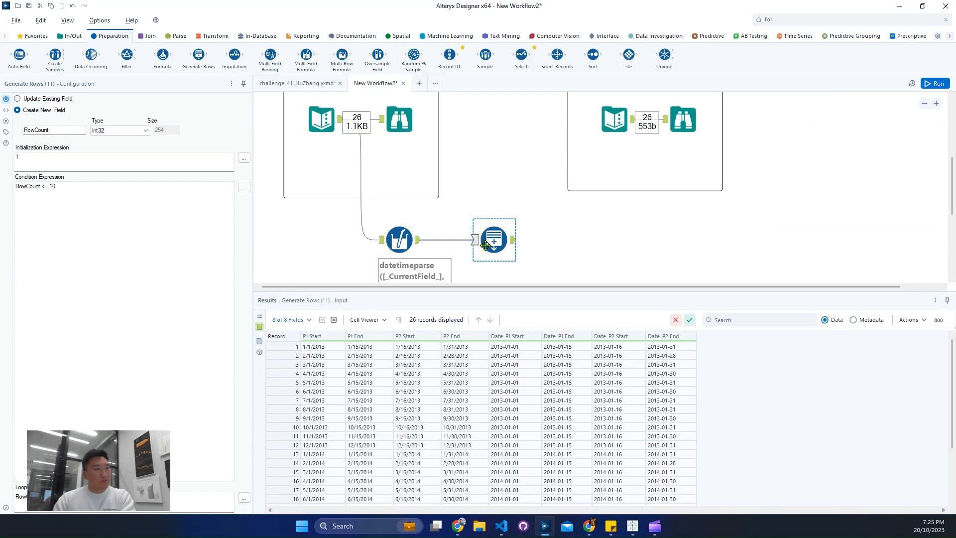
{"action": "left_click", "coordinate": [283, 345]}
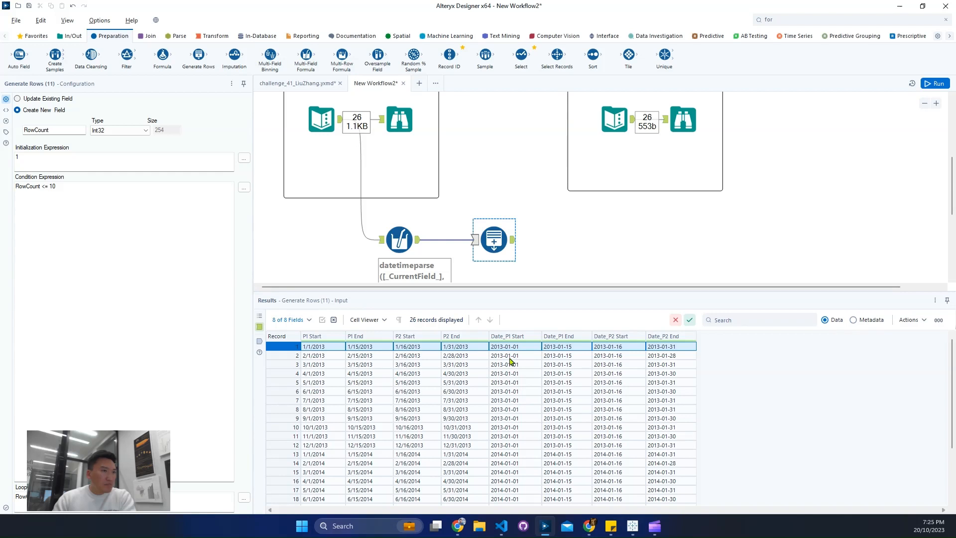
{"action": "left_click", "coordinate": [282, 356]}
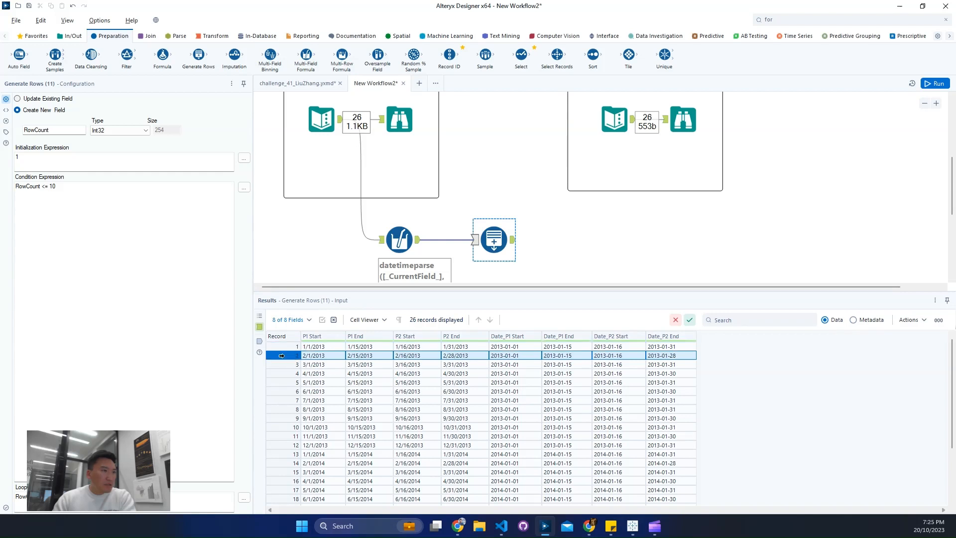
{"action": "left_click", "coordinate": [283, 365]}
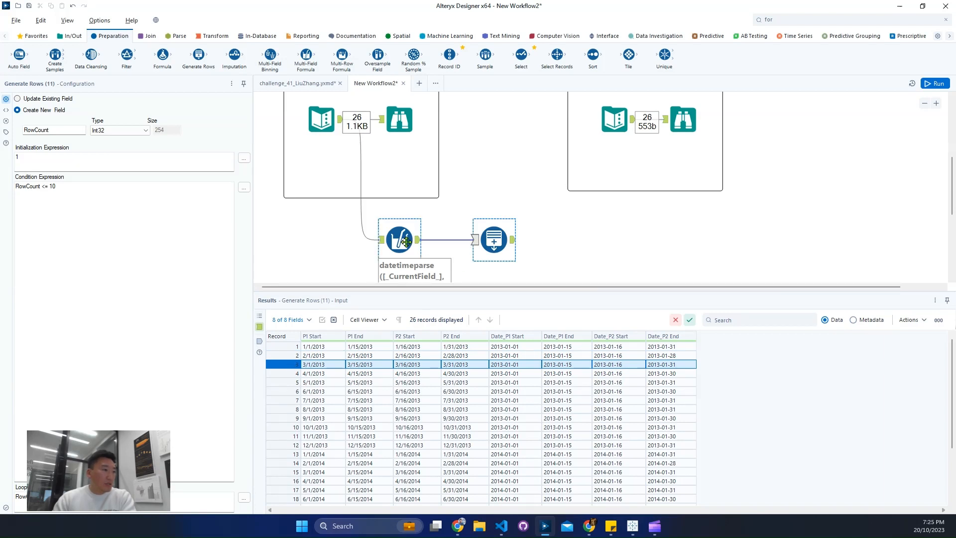
{"action": "left_click", "coordinate": [309, 446]}
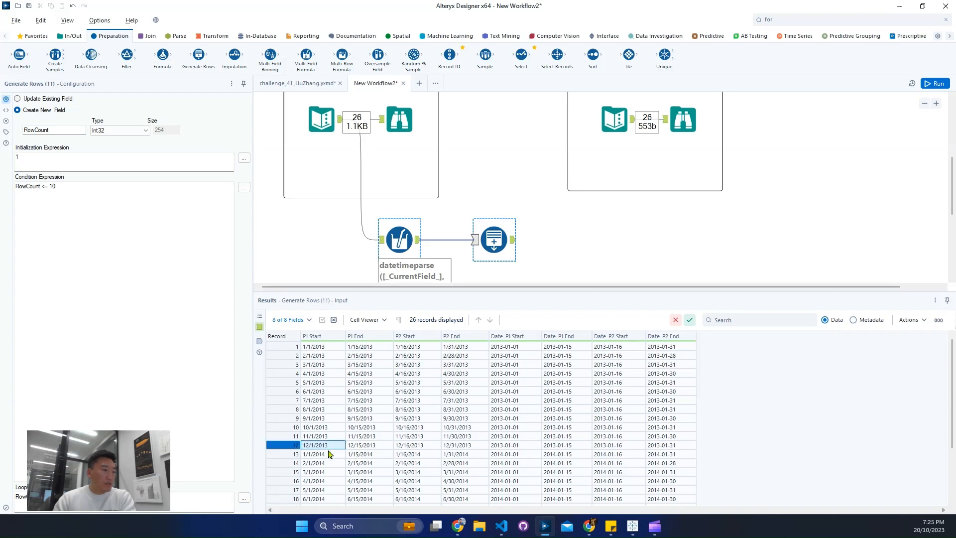
{"action": "scroll", "coordinate": [335, 455], "scroll_direction": "down", "scroll_amount": 2}
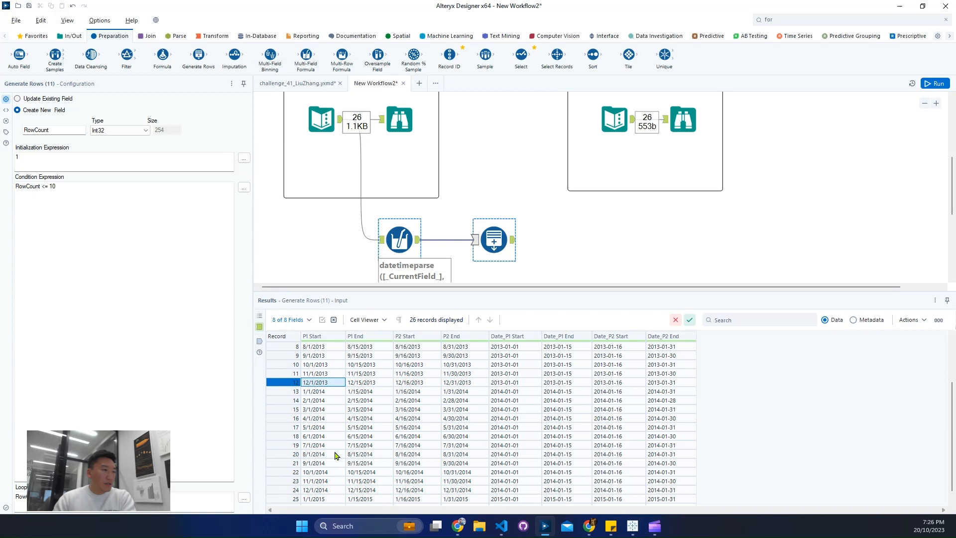
{"action": "scroll", "coordinate": [337, 456], "scroll_direction": "down", "scroll_amount": 1}
{"action": "scroll", "coordinate": [337, 455], "scroll_direction": "up", "scroll_amount": 3}
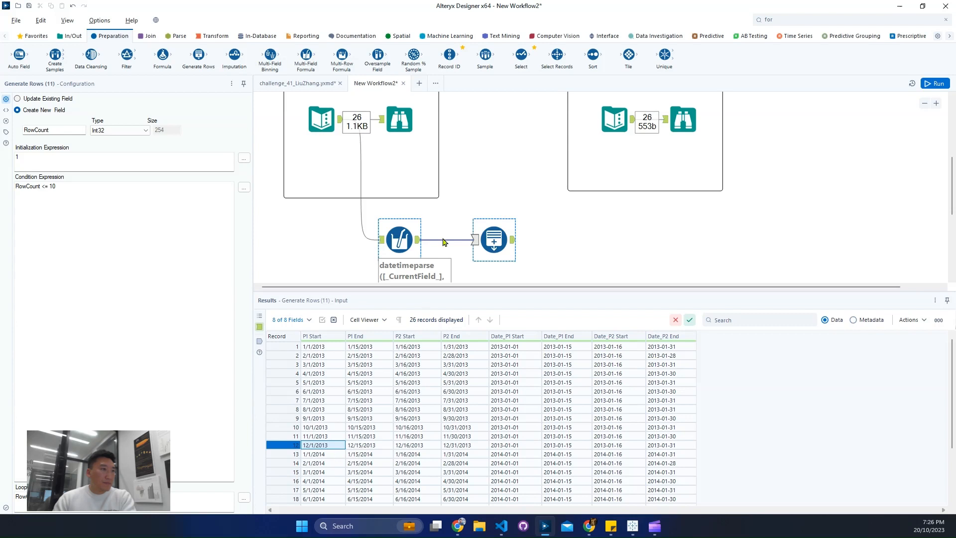
Step: Change the Multi-Field Formula's format string to '%m/%d/%Y', rerun the workflow and check the Date_P1 Start and Date_P1 End columns
{"action": "left_click", "coordinate": [393, 242]}
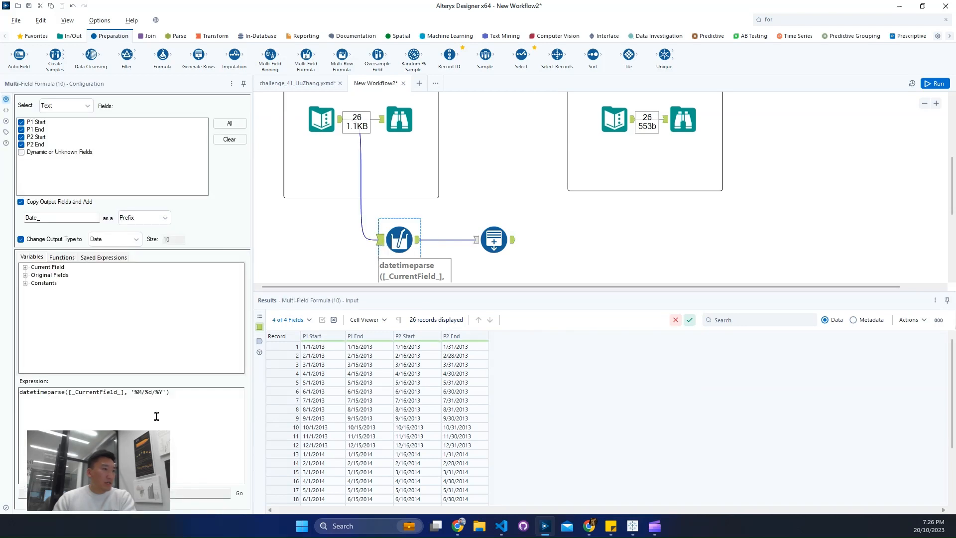
{"action": "left_click", "coordinate": [143, 394]}
{"action": "key", "text": "BackSpace"}
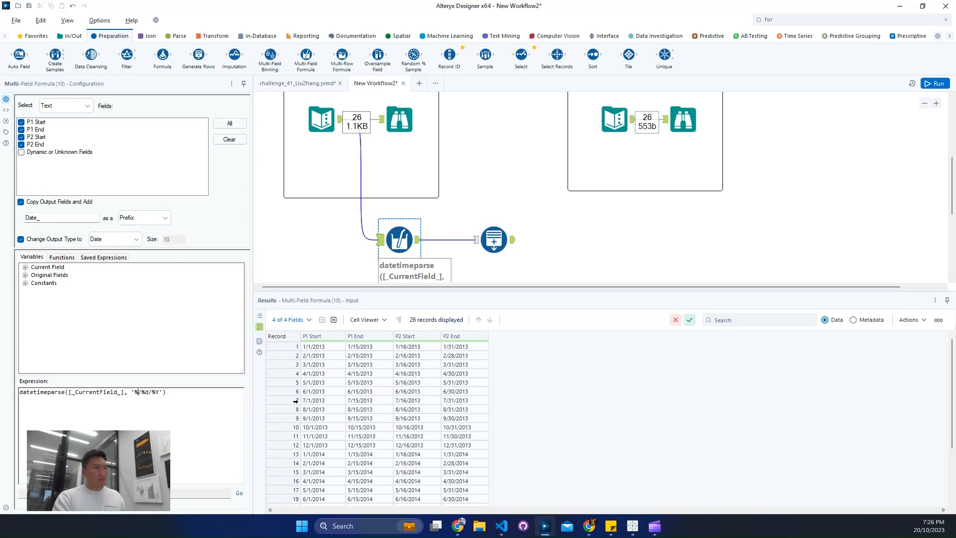
{"action": "type", "text": "m"}
{"action": "key", "text": "ctrl+r"}
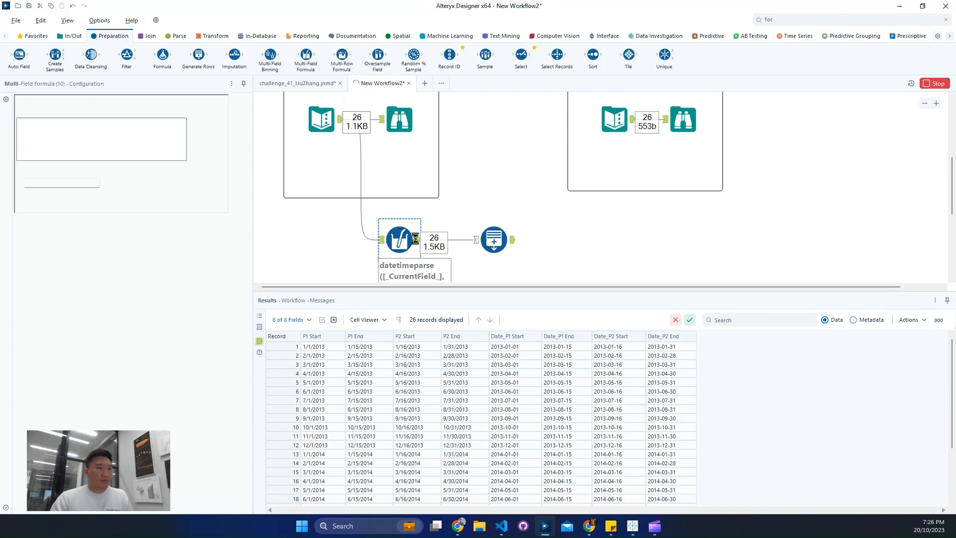
{"action": "left_click_drag", "start_coordinate": [506, 355], "coordinate": [512, 436]}
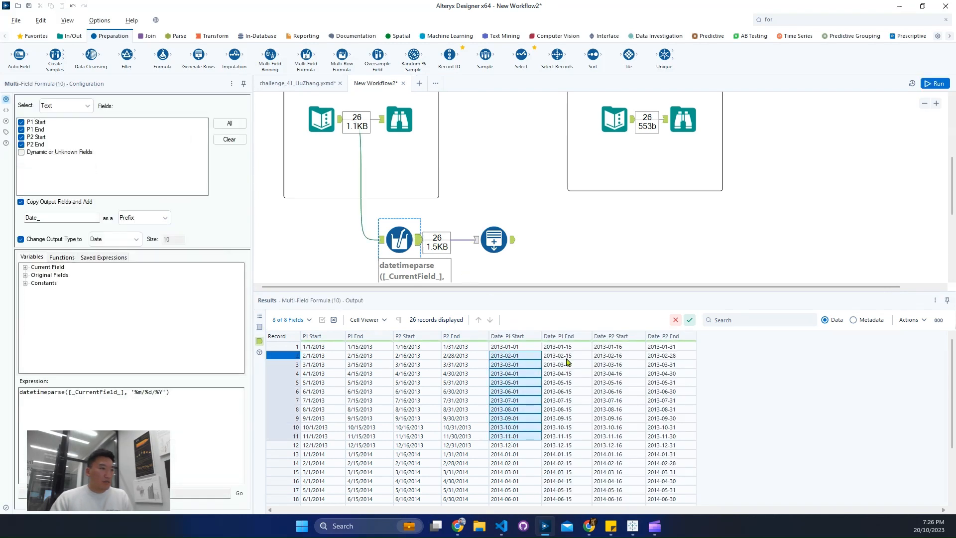
{"action": "left_click_drag", "start_coordinate": [567, 358], "coordinate": [572, 420]}
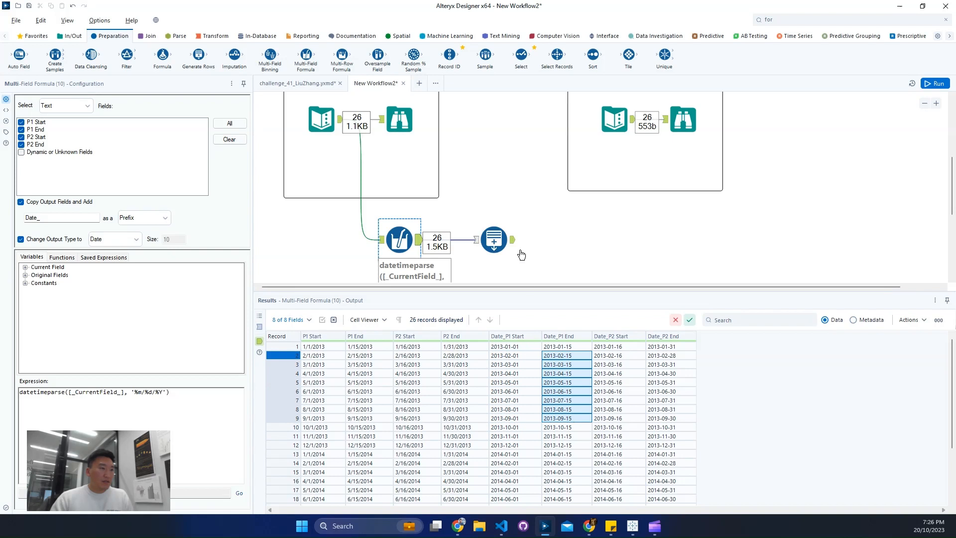
Step: Run the workflow with the default Generate Rows settings and compare the tool's output with its input records
{"action": "left_click", "coordinate": [493, 249]}
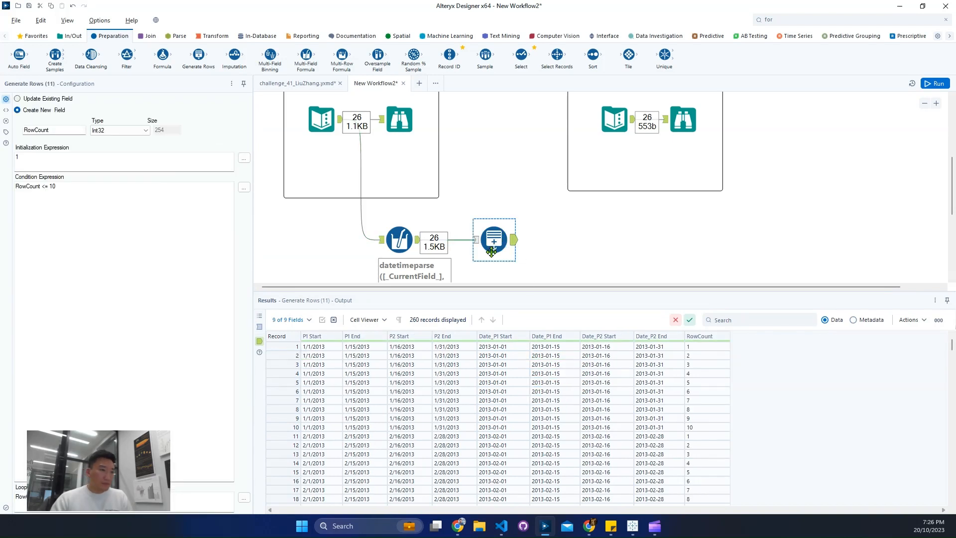
{"action": "left_click", "coordinate": [932, 83]}
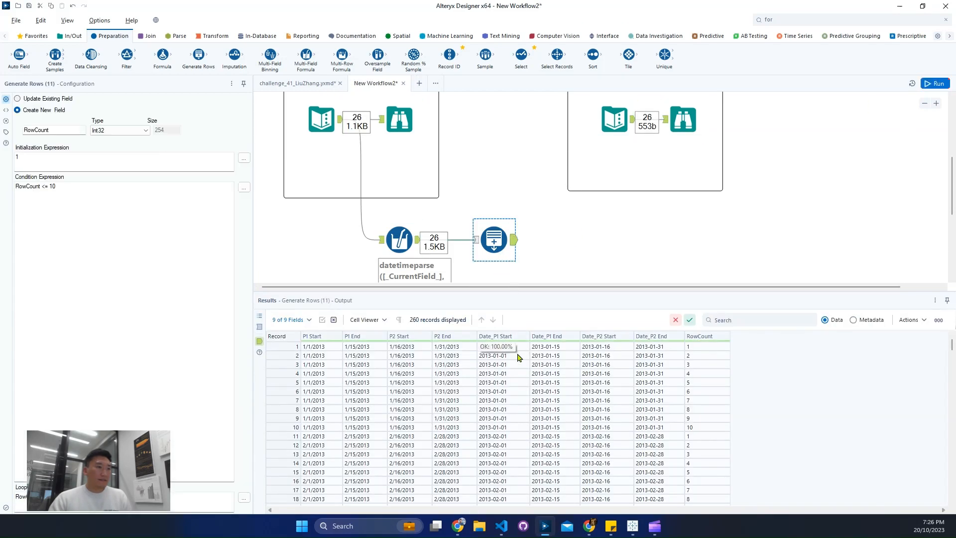
{"action": "left_click", "coordinate": [518, 350]}
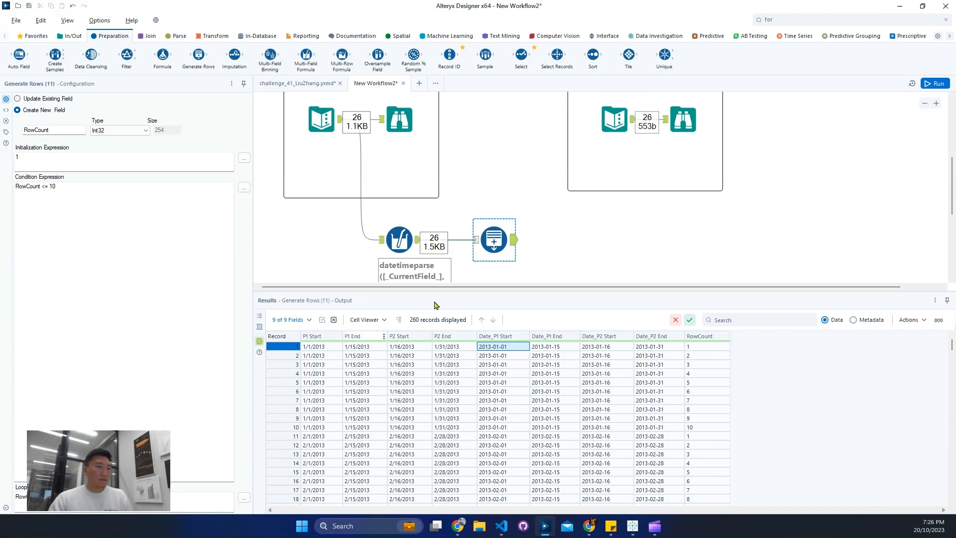
{"action": "left_click", "coordinate": [481, 242]}
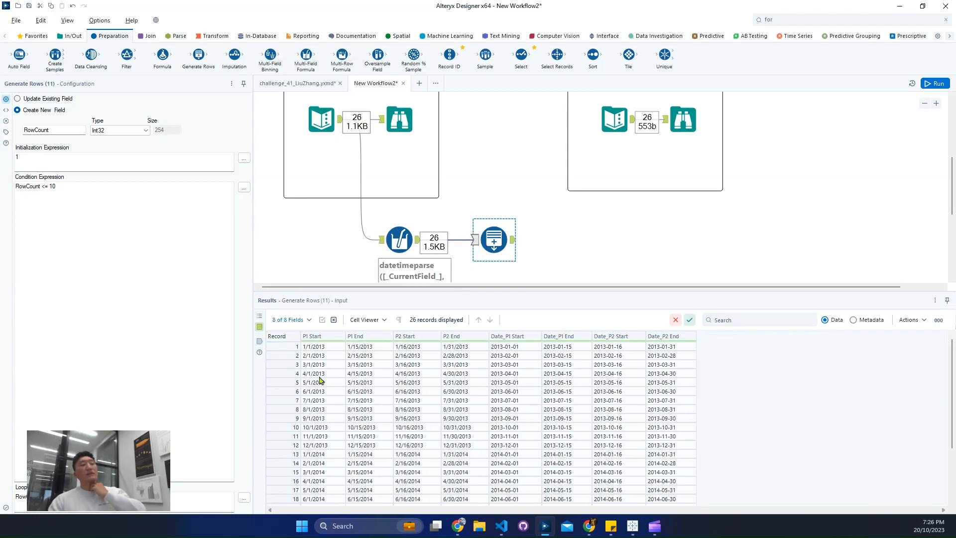
{"action": "left_click", "coordinate": [286, 349]}
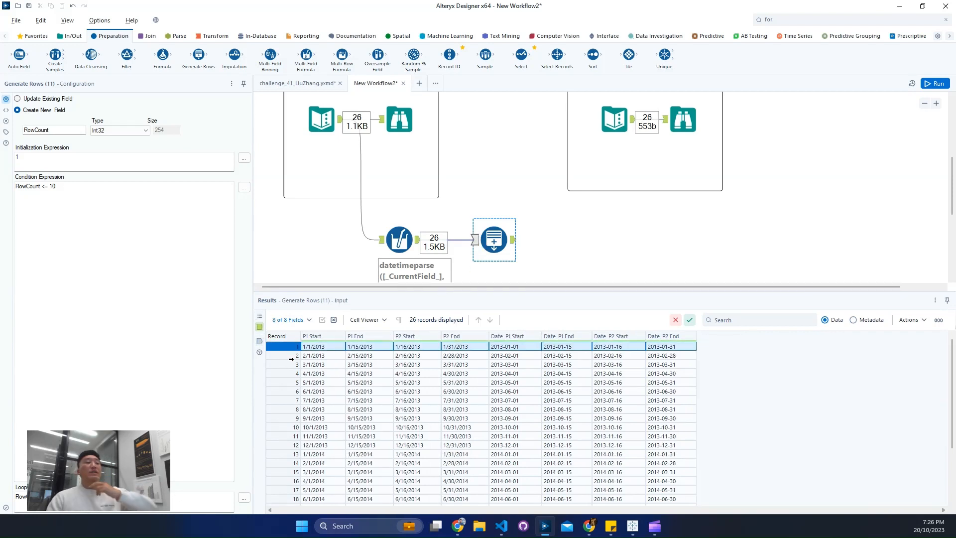
{"action": "left_click_drag", "start_coordinate": [529, 349], "coordinate": [561, 359]}
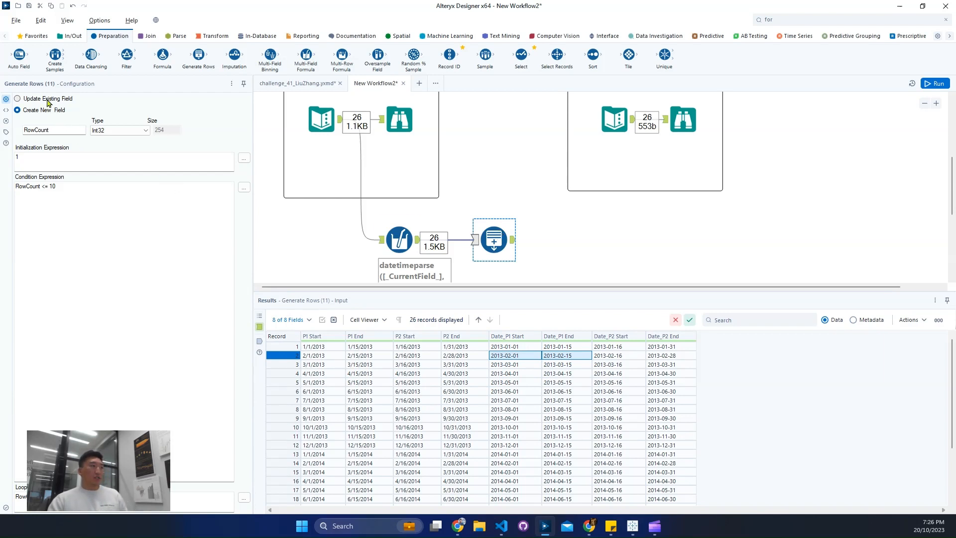
Step: Set the Generate Rows tool to create a new field named Date with the Date type
{"action": "left_click", "coordinate": [47, 100]}
{"action": "left_click", "coordinate": [69, 123]}
{"action": "left_click", "coordinate": [39, 111]}
{"action": "double_click", "coordinate": [60, 131]}
{"action": "type", "text": "Date"}
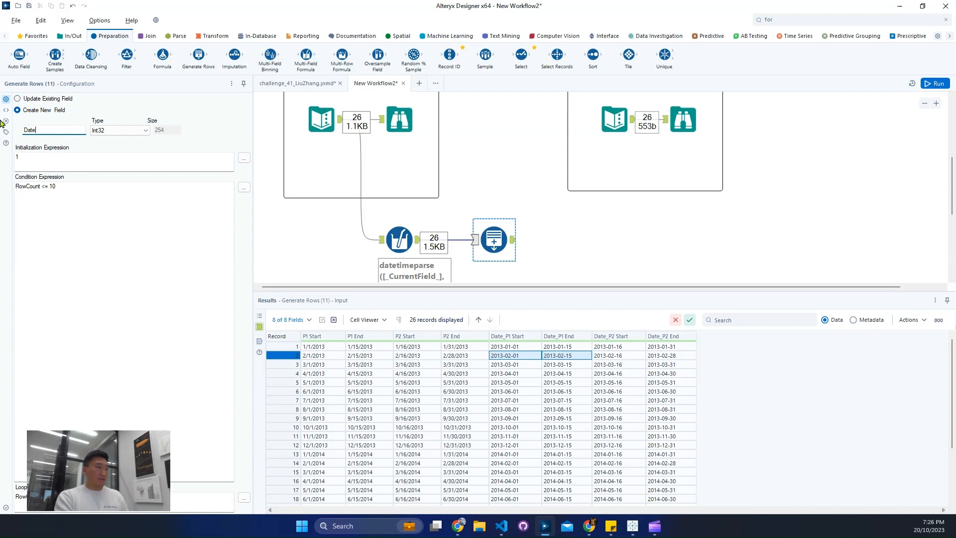
{"action": "left_click", "coordinate": [119, 130]}
{"action": "left_click", "coordinate": [111, 219]}
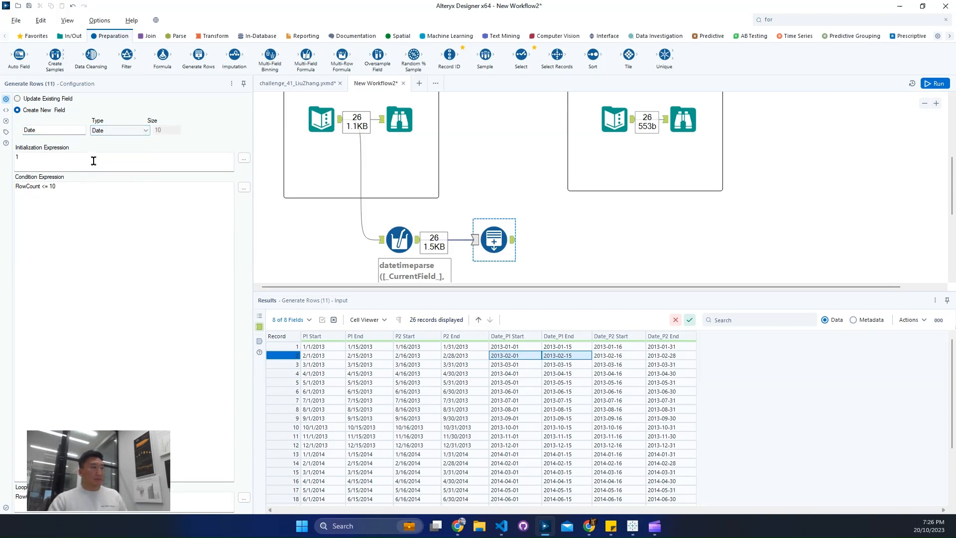
Step: Set the Generate Rows initialization expression to [Date_P1 Start]
{"action": "left_click", "coordinate": [75, 166]}
{"action": "left_click", "coordinate": [243, 158]}
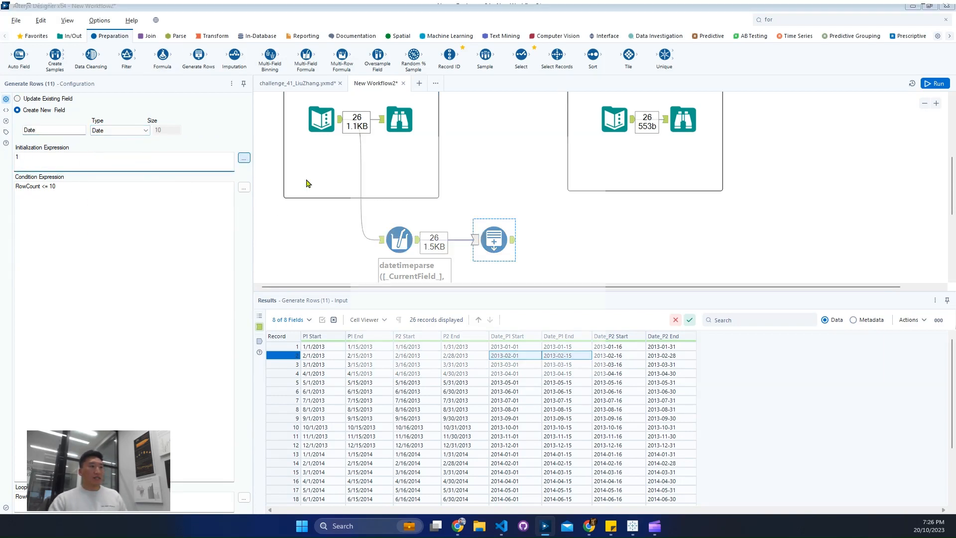
{"action": "double_click", "coordinate": [390, 199]}
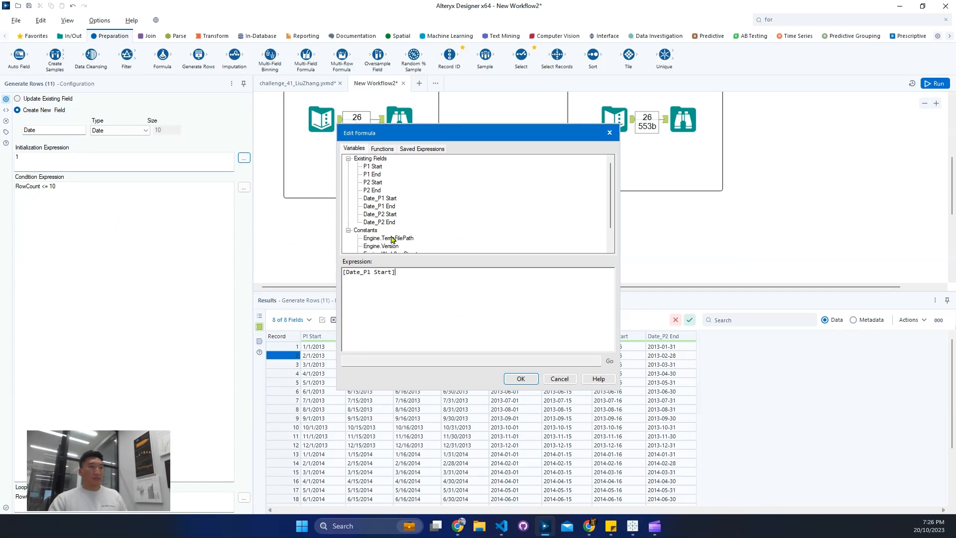
{"action": "left_click", "coordinate": [516, 379]}
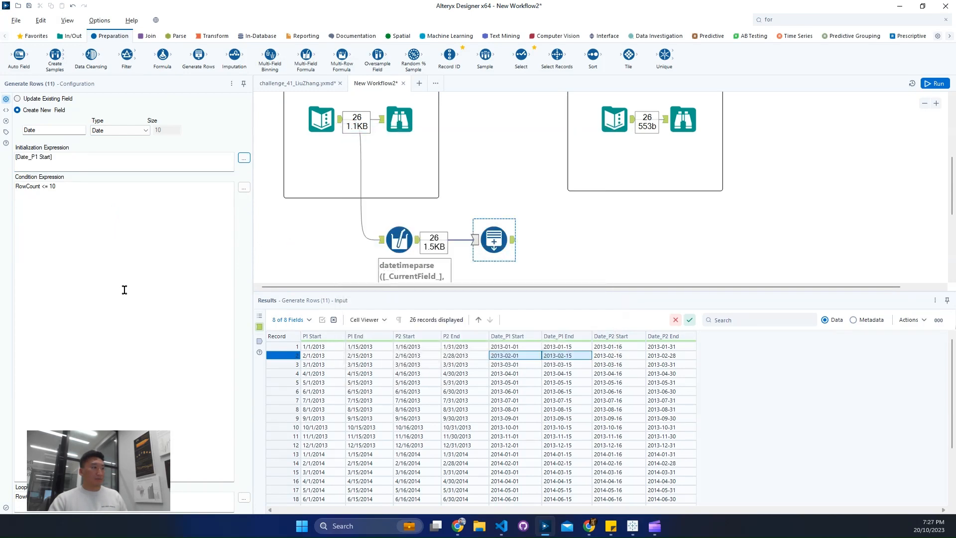
Step: Replace the Generate Rows condition expression with [Date]<[Date_P1 End]
{"action": "left_click", "coordinate": [244, 188]}
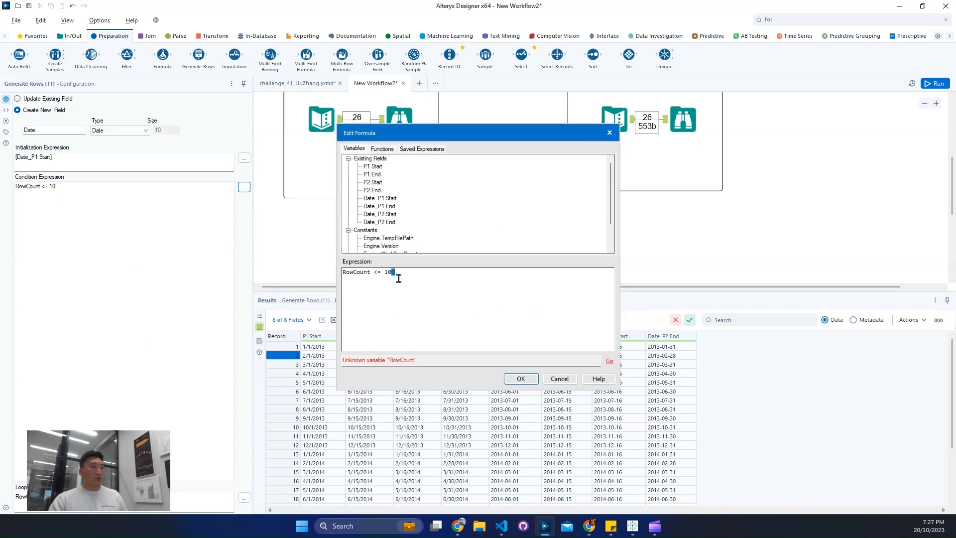
{"action": "key", "text": "ctrl+a"}
{"action": "key", "text": "BackSpace"}
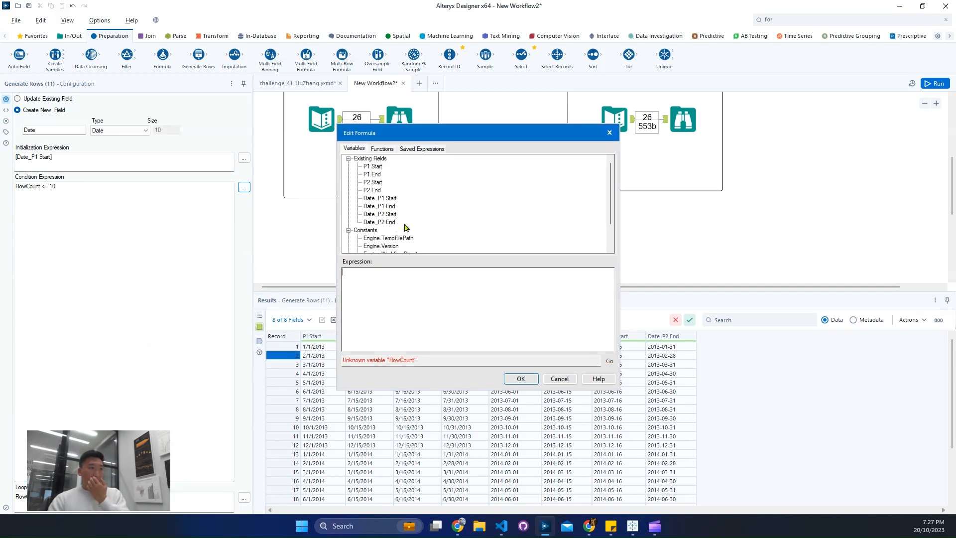
{"action": "scroll", "coordinate": [388, 237], "scroll_direction": "down", "scroll_amount": 2}
{"action": "scroll", "coordinate": [367, 247], "scroll_direction": "down", "scroll_amount": 1}
{"action": "double_click", "coordinate": [369, 246]}
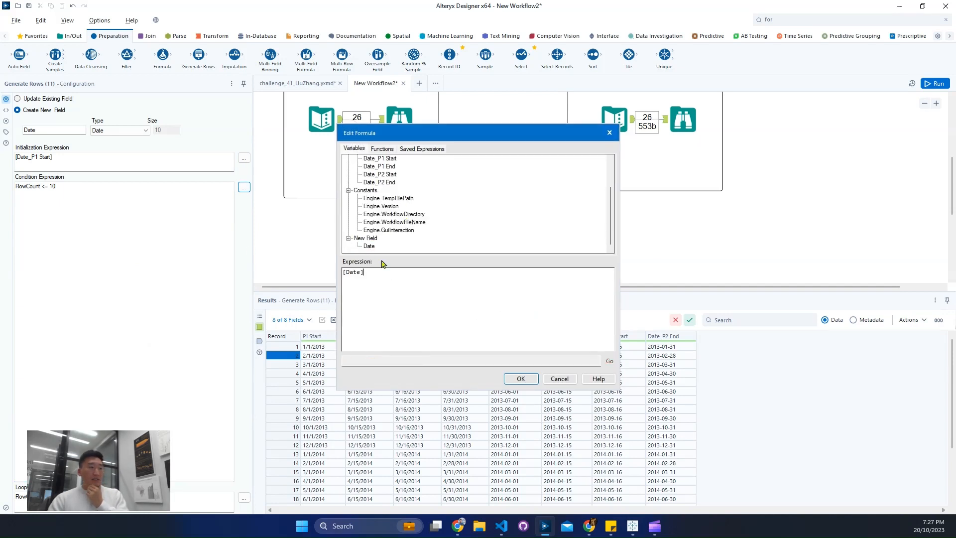
{"action": "type", "text": "<="}
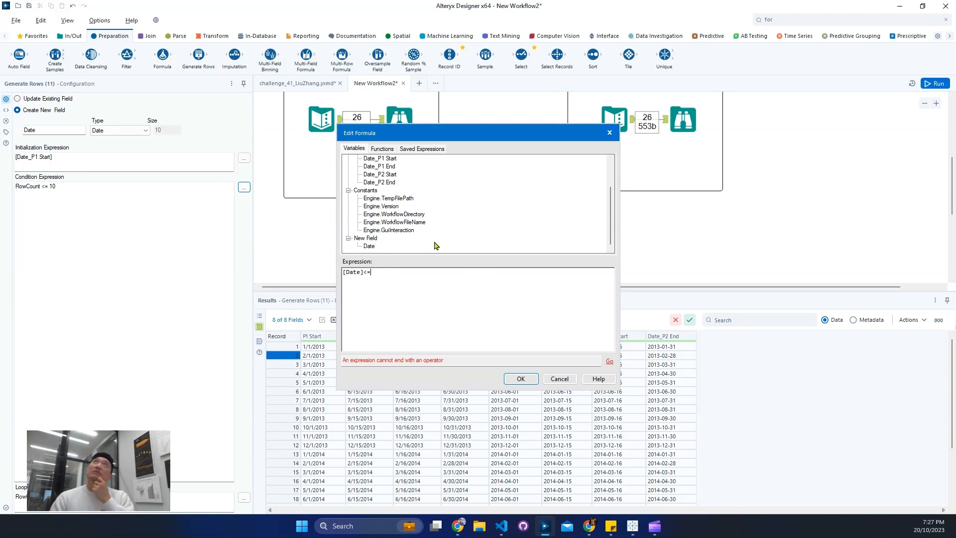
{"action": "key", "text": "BackSpace"}
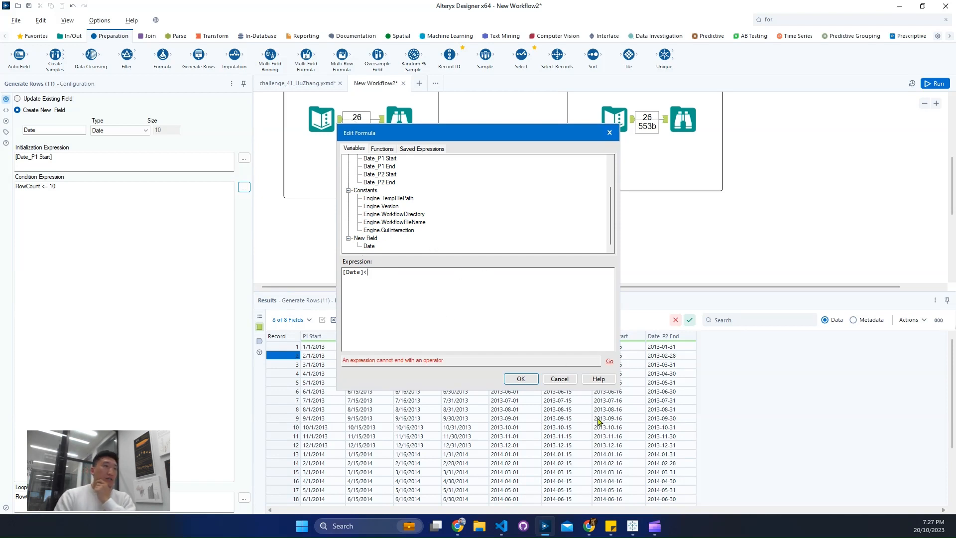
{"action": "double_click", "coordinate": [379, 167]}
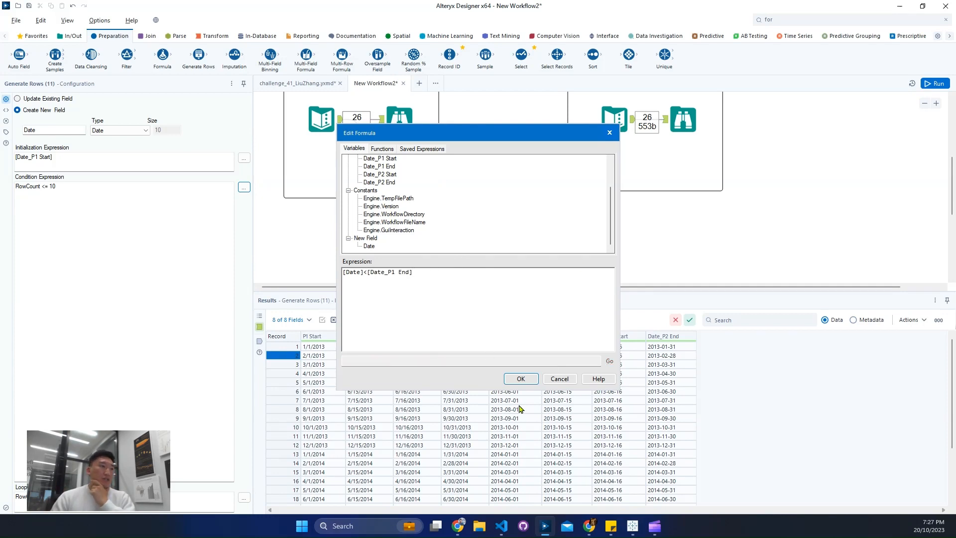
{"action": "left_click", "coordinate": [520, 381]}
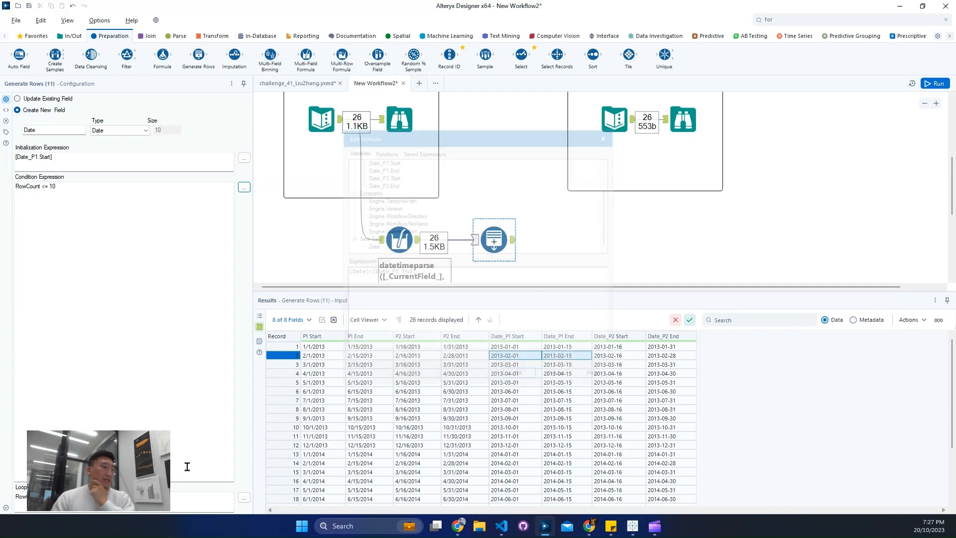
Step: Set the Generate Rows loop expression to datetimeadd([Date], 1, 'day')
{"action": "left_click", "coordinate": [244, 497]}
{"action": "type", "text": "da"}
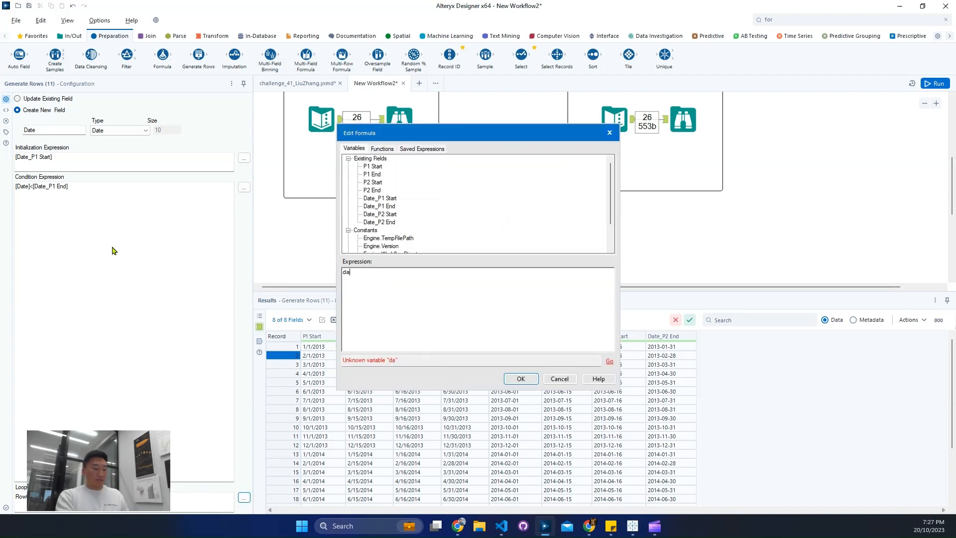
{"action": "type", "text": "tetimeadd("}
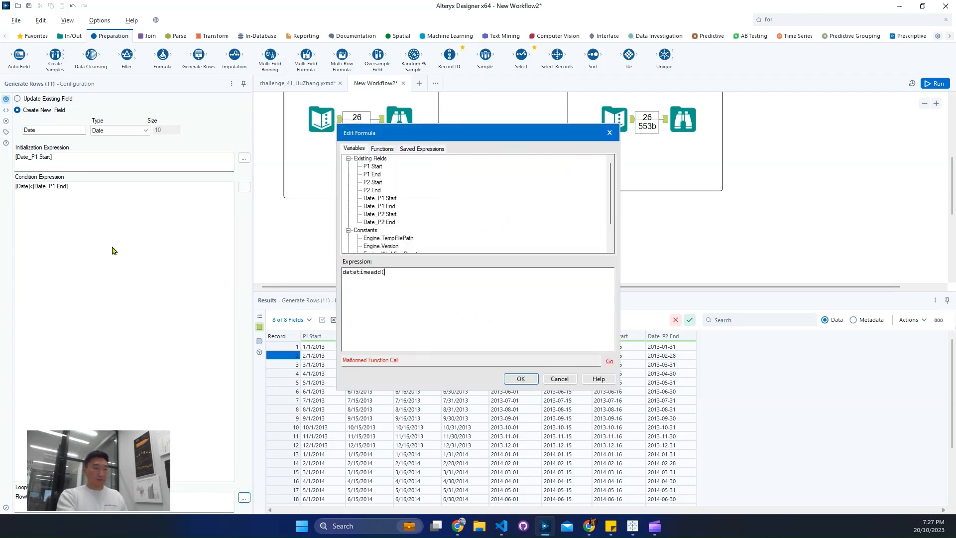
{"action": "scroll", "coordinate": [352, 174], "scroll_direction": "down", "scroll_amount": 2}
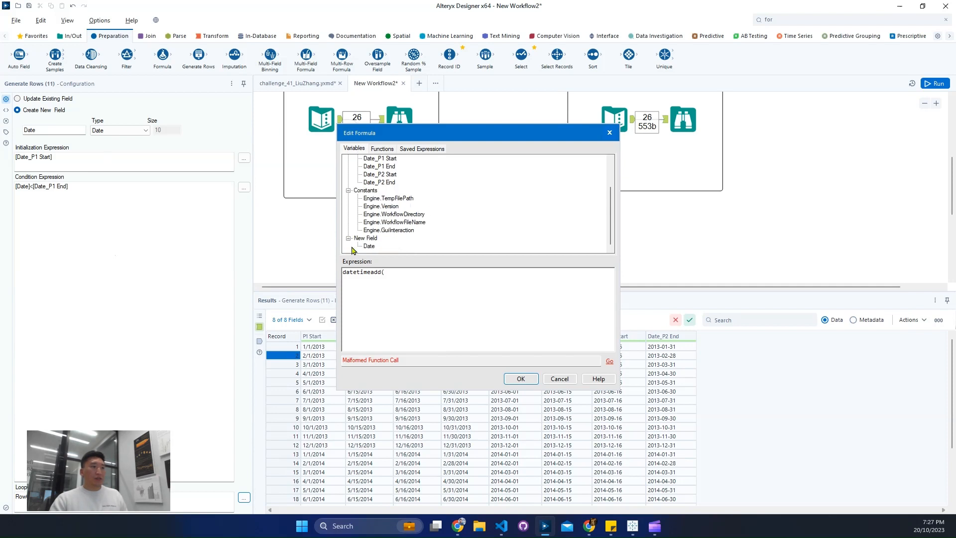
{"action": "double_click", "coordinate": [368, 247]}
{"action": "type", "text": ", 1, "}
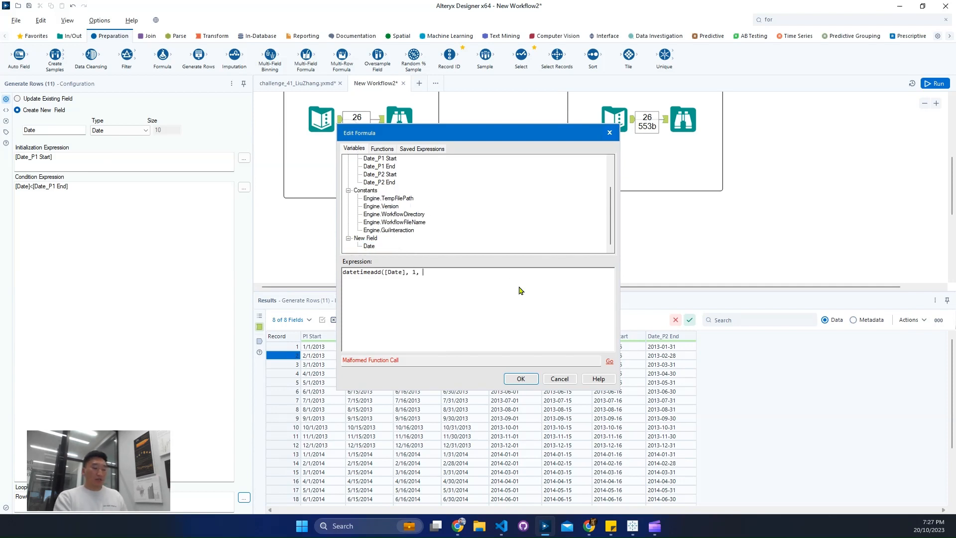
{"action": "type", "text": "'day"}
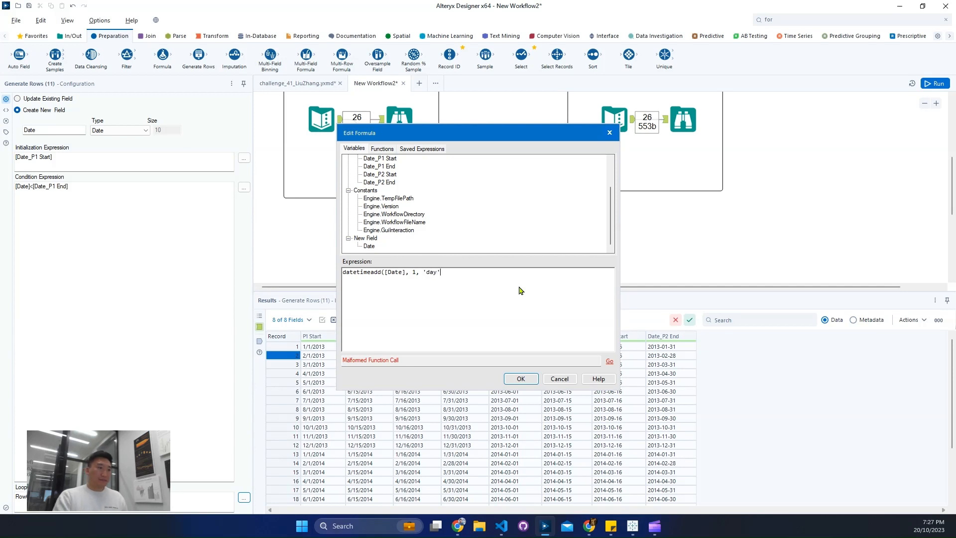
{"action": "type", "text": "')"}
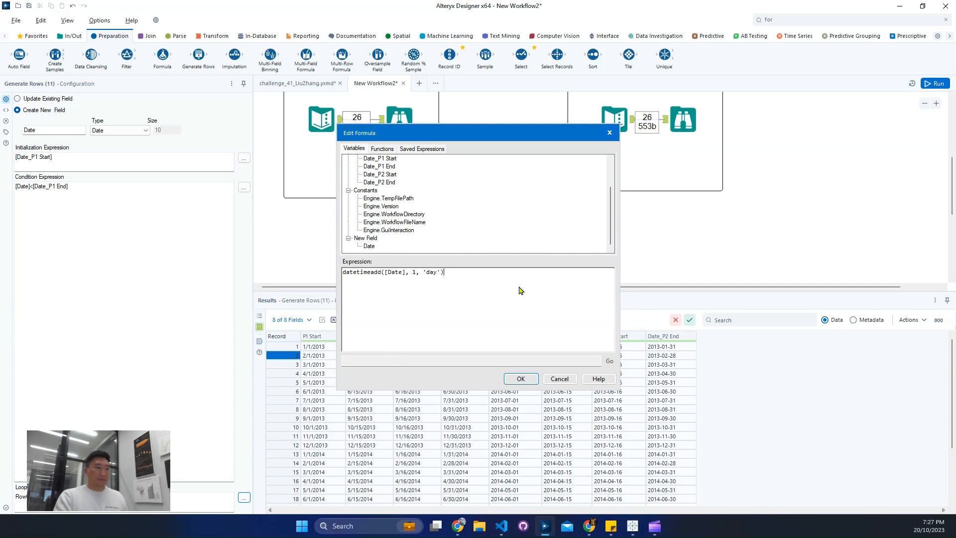
{"action": "left_click", "coordinate": [521, 379]}
Step: Run the workflow and examine the rows generated for the January 2013 first pay period
{"action": "left_click", "coordinate": [930, 84]}
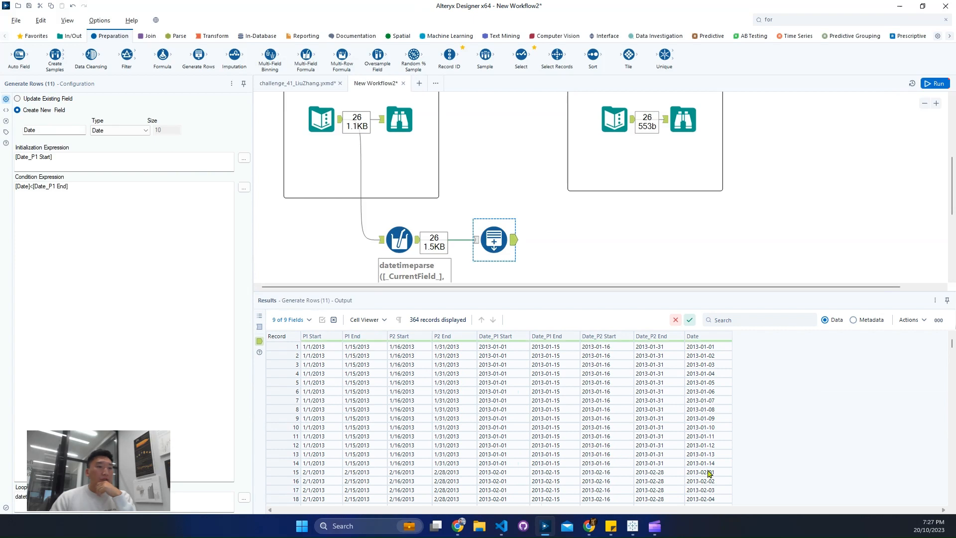
{"action": "left_click", "coordinate": [688, 463]}
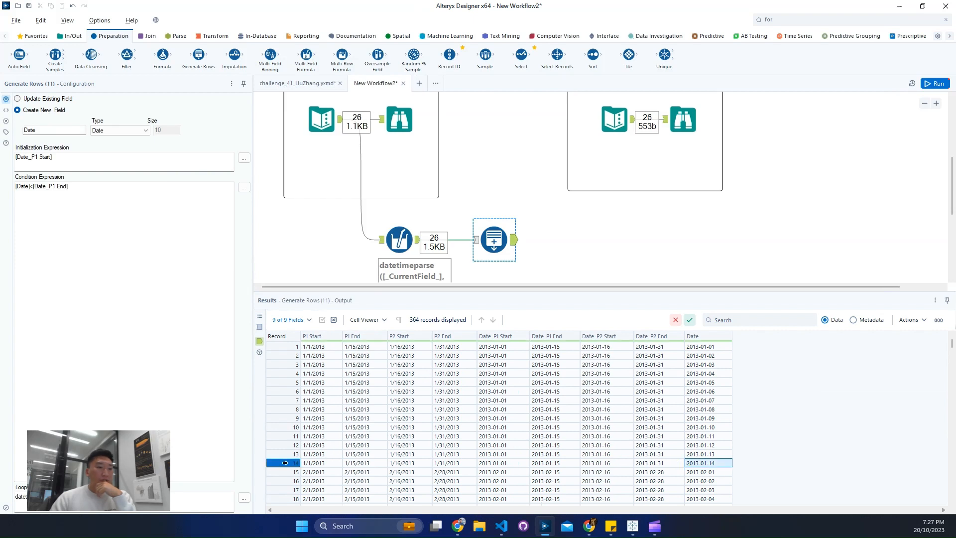
{"action": "left_click_drag", "start_coordinate": [285, 463], "coordinate": [305, 349]}
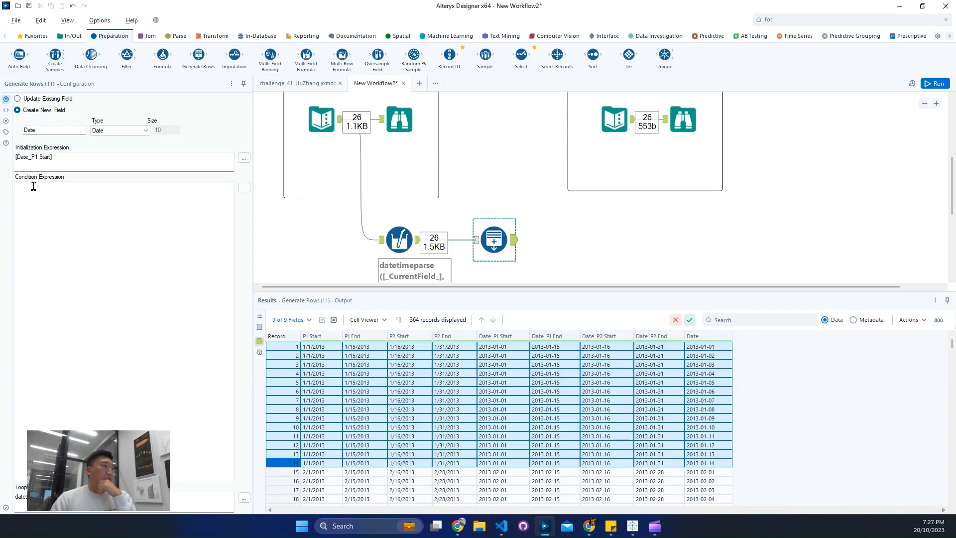
Step: Change the Generate Rows condition to [Date]<=[Date_P1 End] and rerun the workflow to show the tool's output
{"action": "left_click", "coordinate": [32, 186]}
{"action": "type", "text": "=[Date_P1 End"}
{"action": "key", "text": "ctrl+r"}
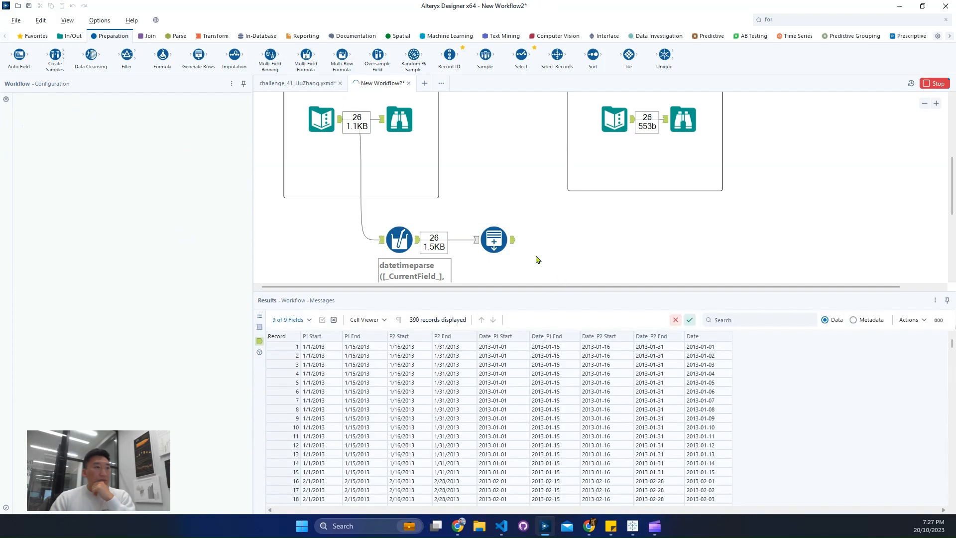
{"action": "left_click", "coordinate": [514, 242]}
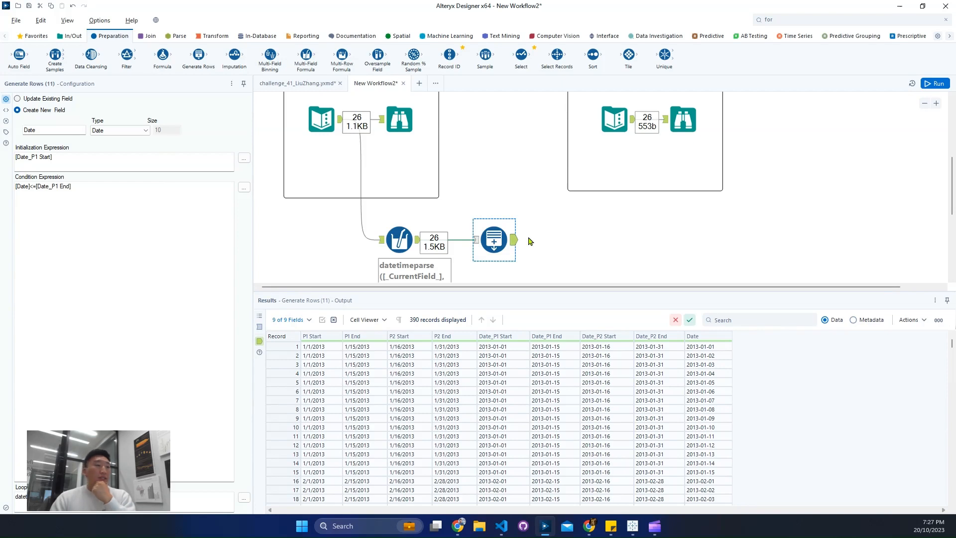
Step: Check the expected output records and shift the Generate Rows tool slightly further from the Multi-Field Formula tool
{"action": "left_click", "coordinate": [679, 127]}
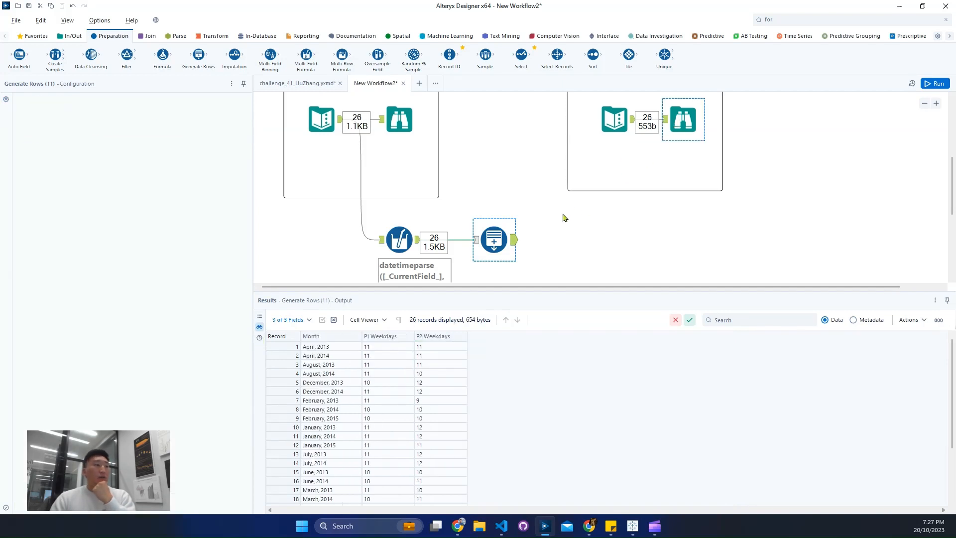
{"action": "left_click", "coordinate": [492, 240]}
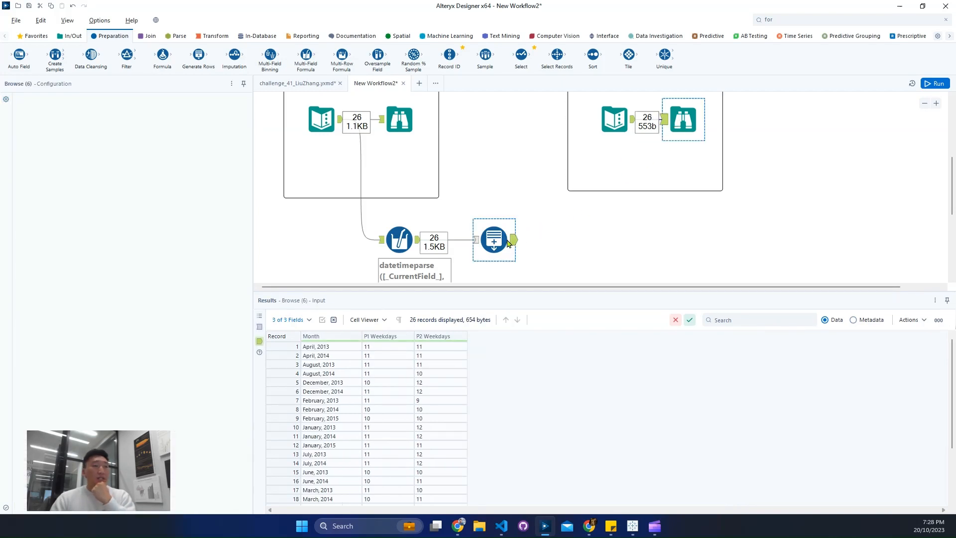
{"action": "left_click_drag", "start_coordinate": [488, 240], "coordinate": [522, 240]}
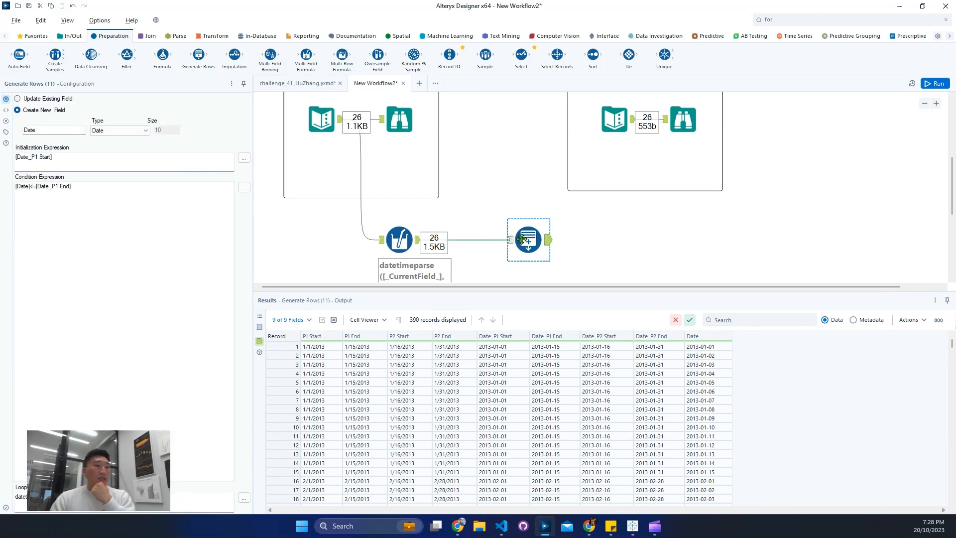
Step: Compare the January 2013 rows generated for the first pay period with the weekday columns of the expected output
{"action": "scroll", "coordinate": [638, 263], "scroll_direction": "down", "scroll_amount": 2}
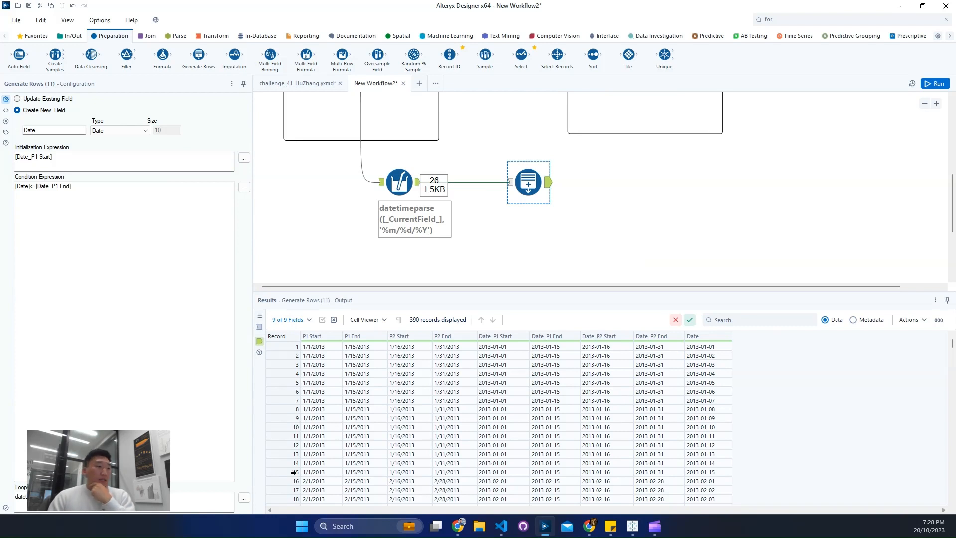
{"action": "left_click_drag", "start_coordinate": [294, 471], "coordinate": [264, 328]}
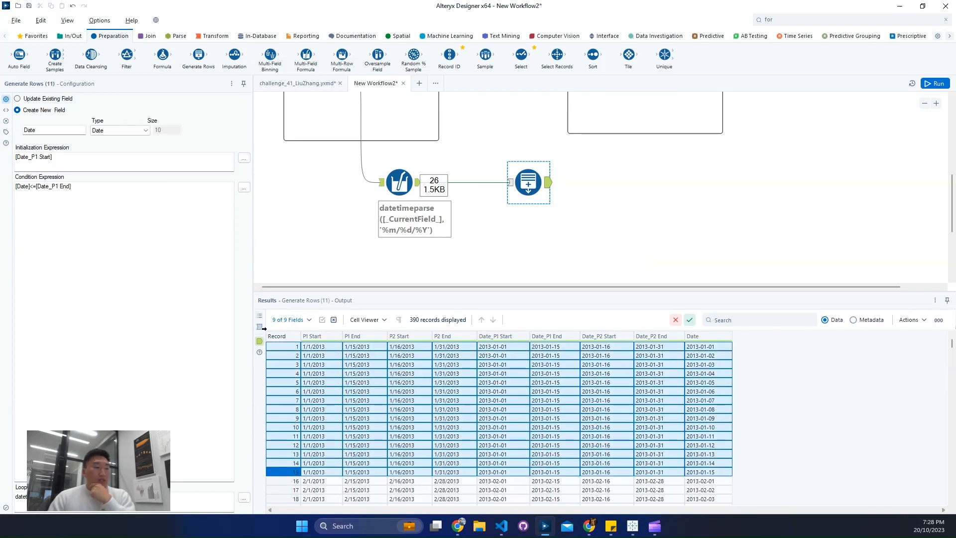
{"action": "scroll", "coordinate": [604, 212], "scroll_direction": "up", "scroll_amount": 3}
{"action": "left_click", "coordinate": [683, 148]}
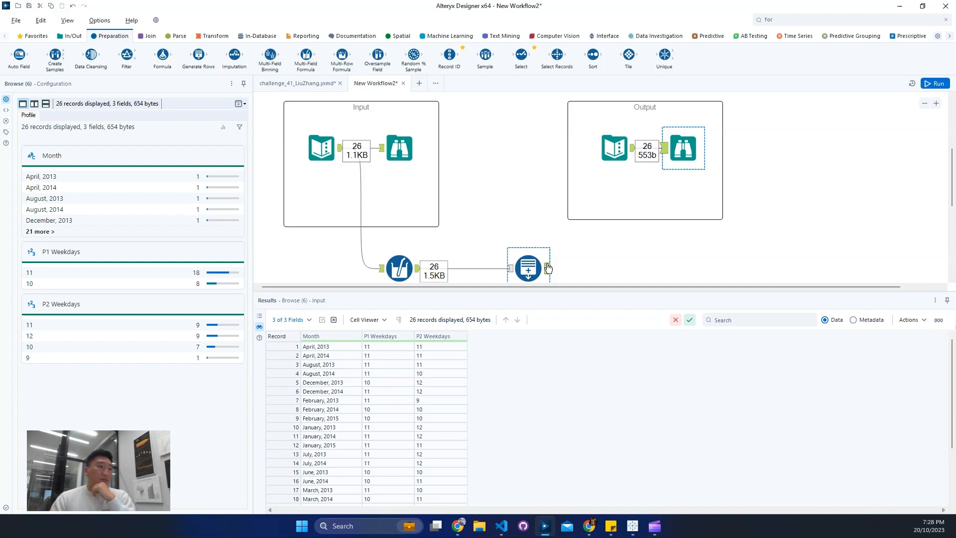
{"action": "left_click", "coordinate": [548, 268]}
Step: Duplicate the Generate Rows tool, place the copy below the original and connect it to the Multi-Field Formula output
{"action": "scroll", "coordinate": [592, 264], "scroll_direction": "down", "scroll_amount": 3}
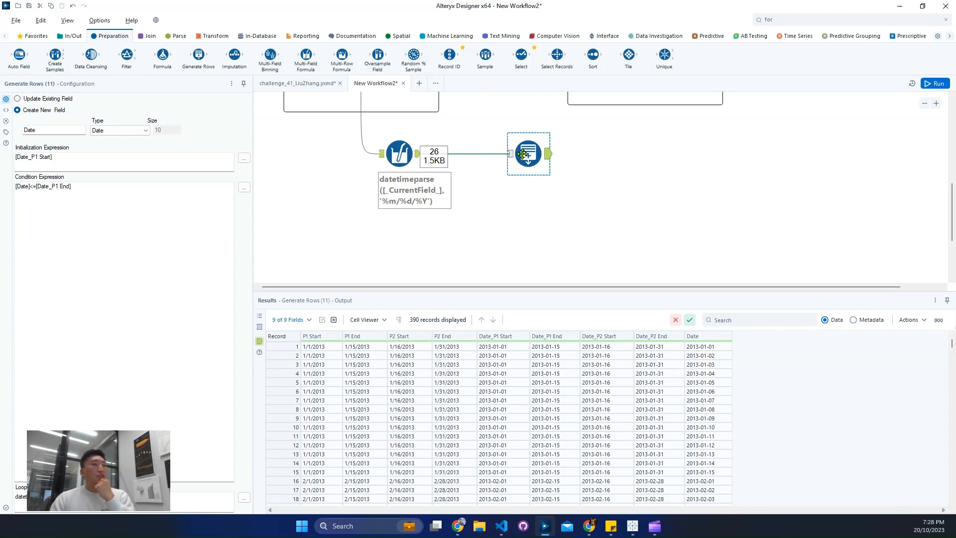
{"action": "left_click", "coordinate": [575, 252]}
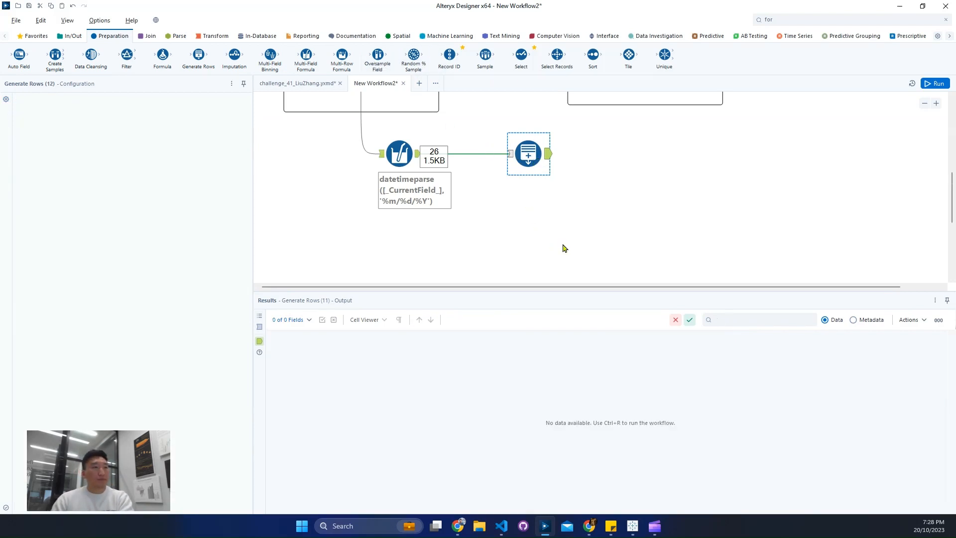
{"action": "left_click_drag", "start_coordinate": [583, 241], "coordinate": [523, 206]}
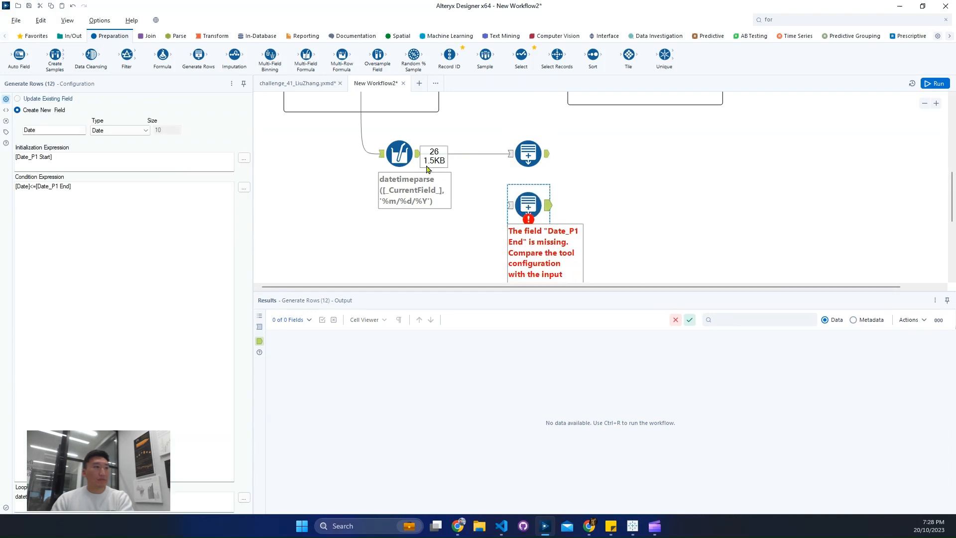
{"action": "left_click_drag", "start_coordinate": [418, 153], "coordinate": [526, 225]}
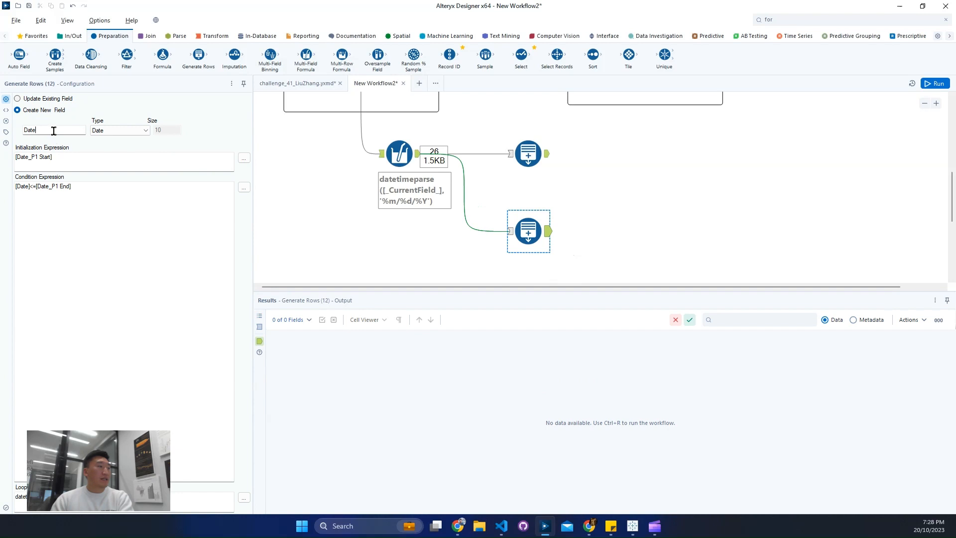
Step: Set the copied Generate Rows tool's initialization expression to [Date_P2 Start] and its condition to [Date]<=[Date_P2 End]
{"action": "left_click", "coordinate": [36, 157]}
{"action": "key", "text": "Delete"}
{"action": "type", "text": "2"}
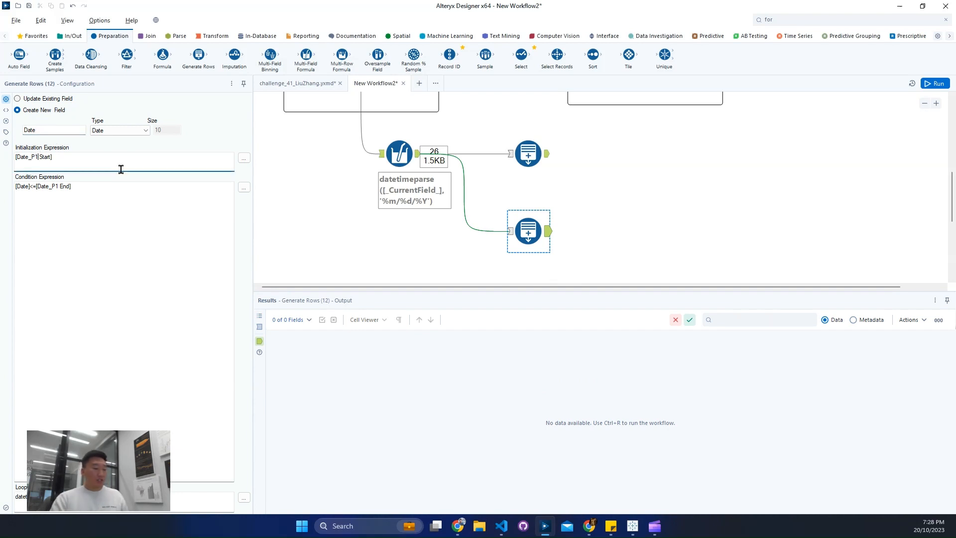
{"action": "left_click", "coordinate": [57, 187]}
{"action": "key", "text": "Delete"}
{"action": "type", "text": "2"}
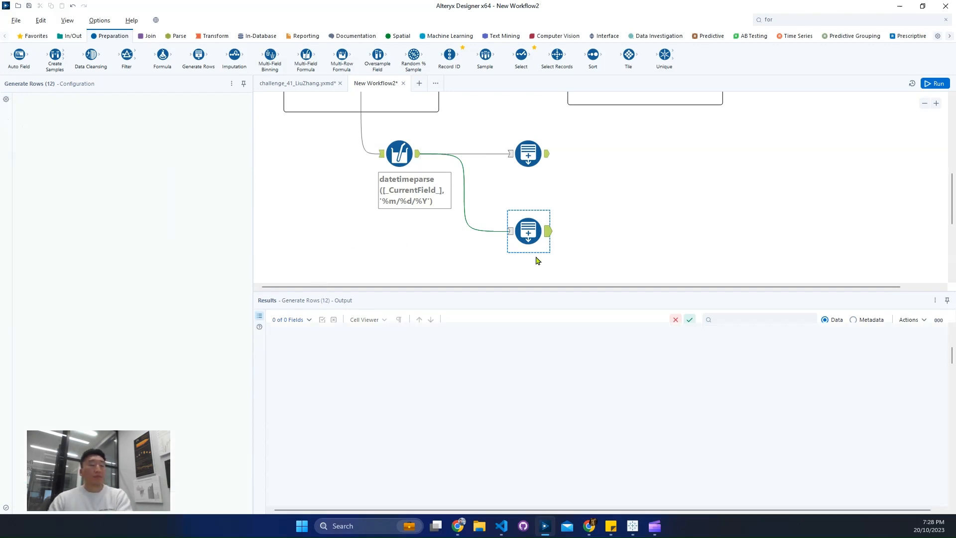
Step: Run the workflow and compare the dates generated by the P1 and P2 Generate Rows tools
{"action": "key", "text": "ctrl+r"}
{"action": "left_click", "coordinate": [550, 238]}
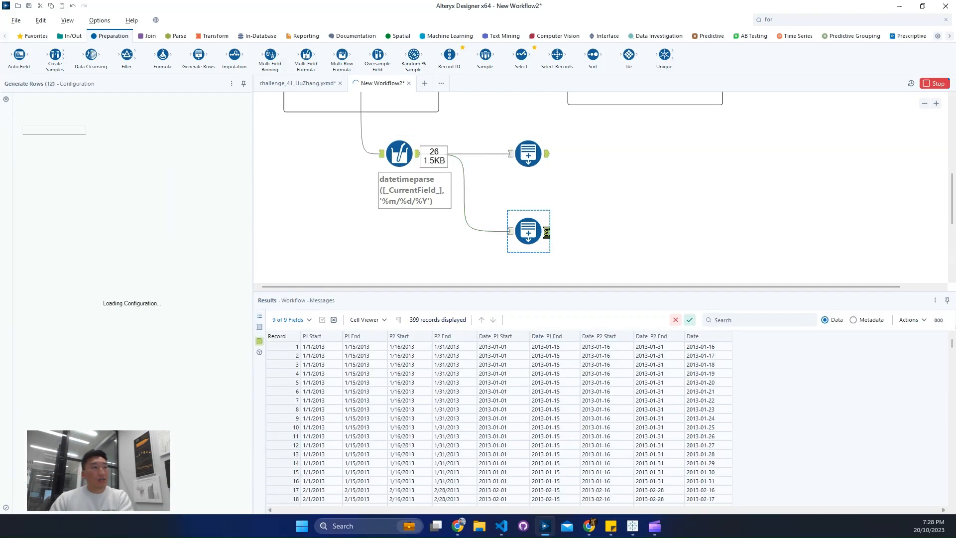
{"action": "left_click", "coordinate": [547, 154]}
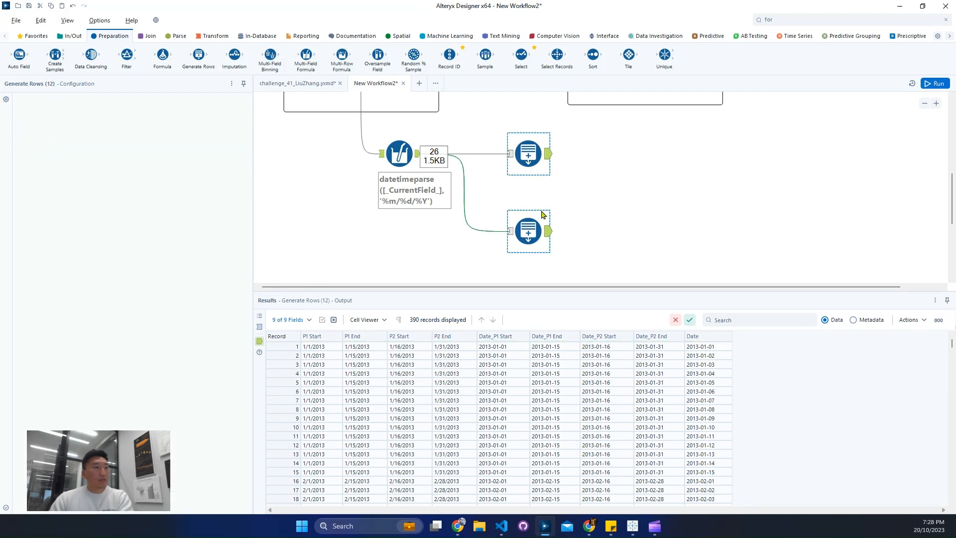
{"action": "left_click", "coordinate": [548, 233]}
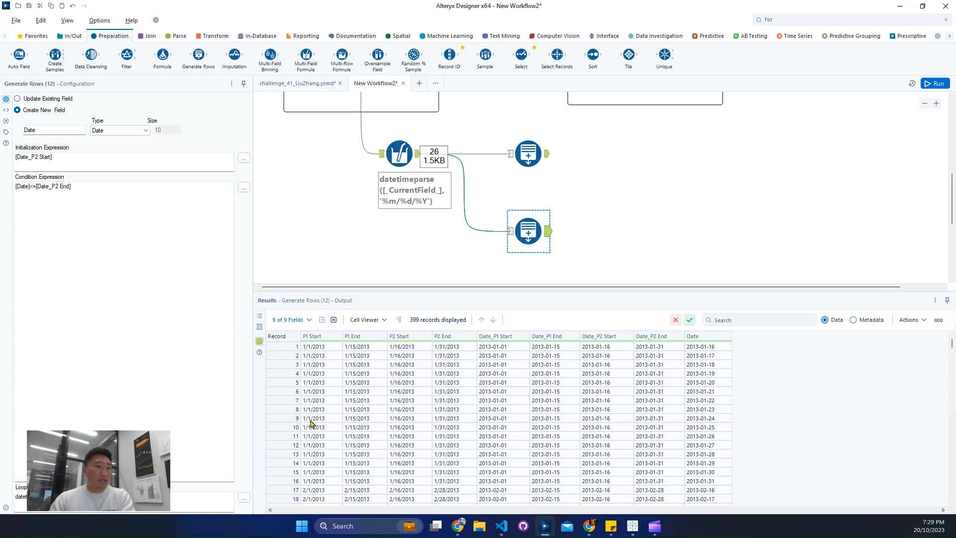
{"action": "left_click_drag", "start_coordinate": [290, 346], "coordinate": [409, 477]}
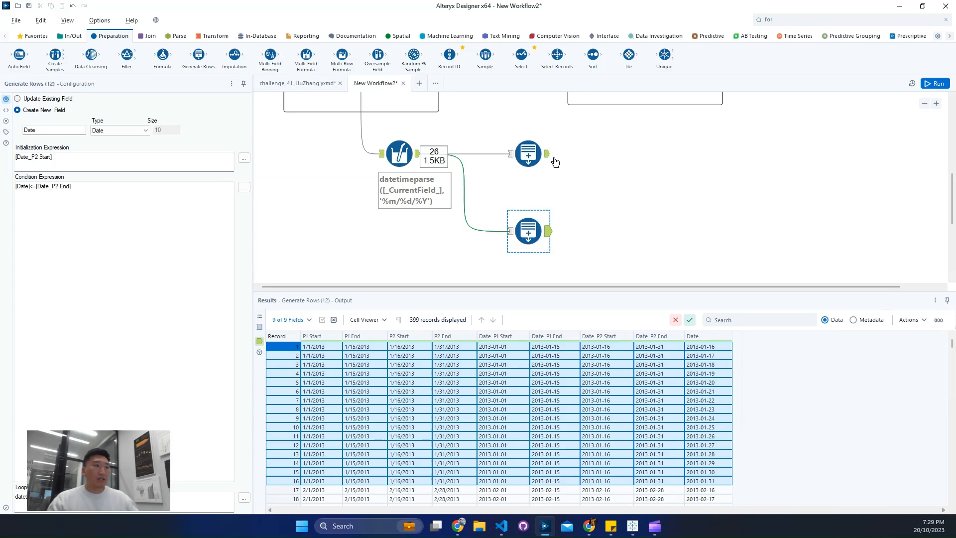
{"action": "left_click", "coordinate": [536, 159]}
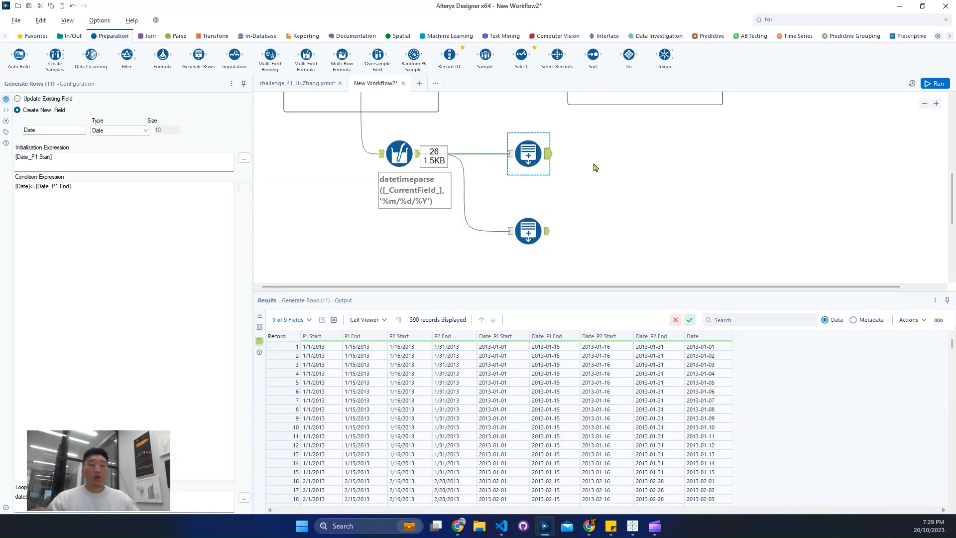
Step: Add a Formula tool connected after the P1 Generate Rows tool and space it slightly further along
{"action": "left_click", "coordinate": [783, 21]}
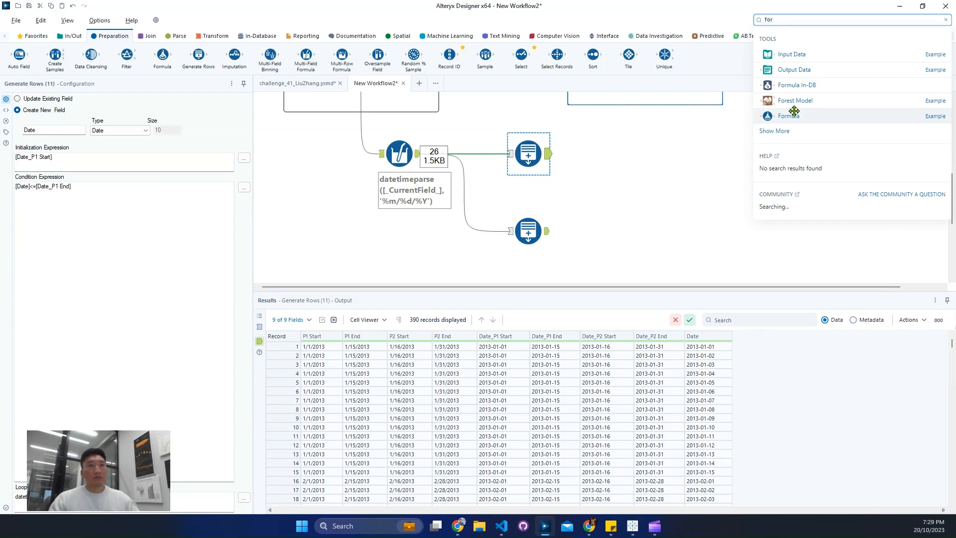
{"action": "left_click_drag", "start_coordinate": [792, 116], "coordinate": [598, 154]}
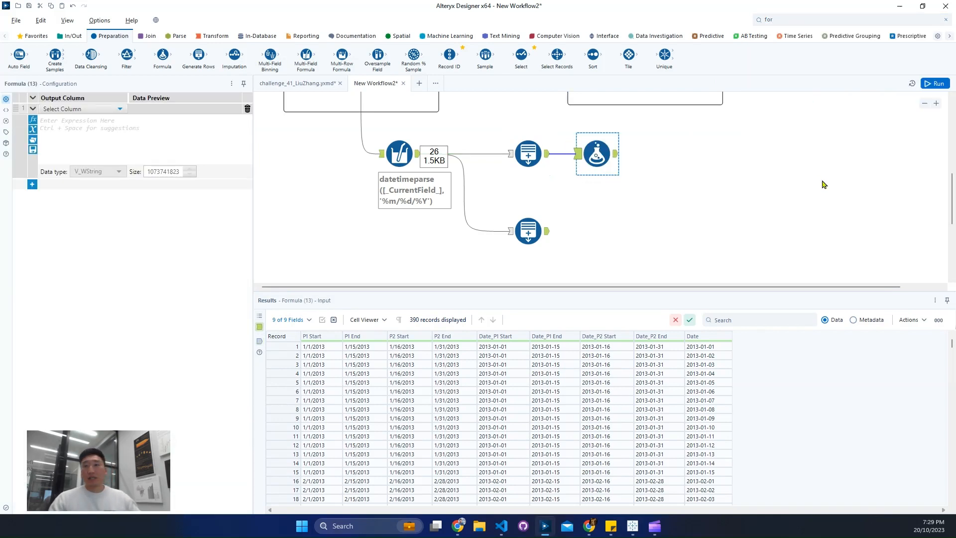
{"action": "scroll", "coordinate": [712, 234], "scroll_direction": "up", "scroll_amount": 3}
{"action": "left_click_drag", "start_coordinate": [602, 238], "coordinate": [628, 238]}
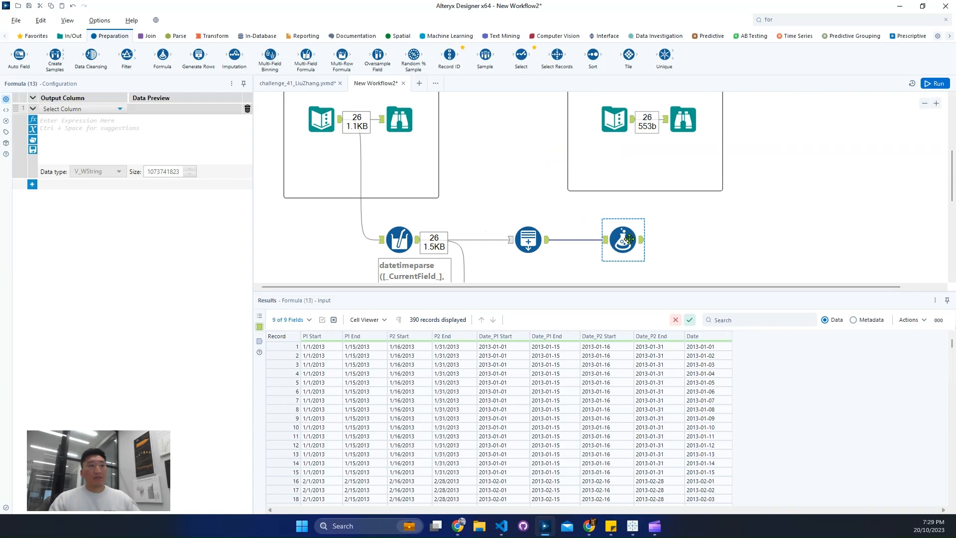
Step: Examine the Month column's format in the expected output and return to the Formula tool's configuration
{"action": "left_click", "coordinate": [684, 127]}
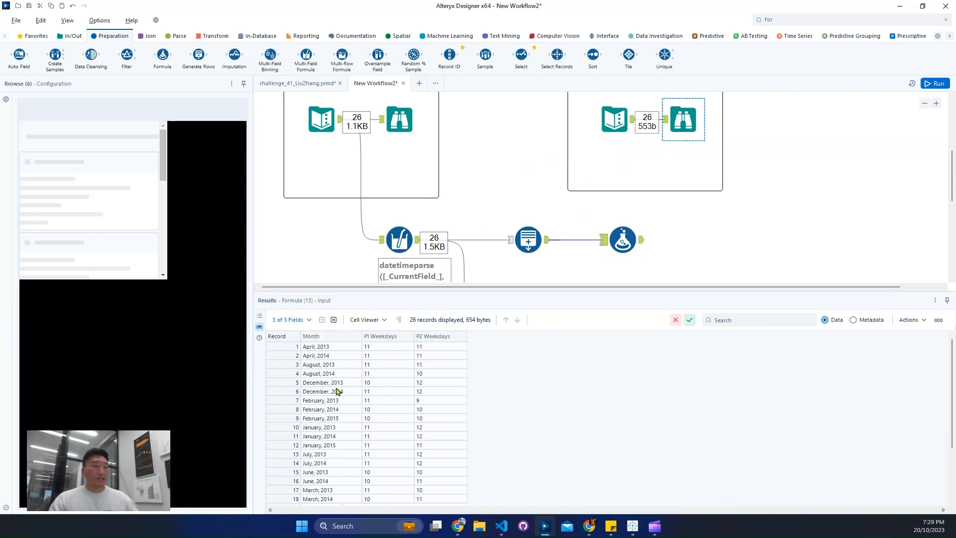
{"action": "left_click_drag", "start_coordinate": [296, 330], "coordinate": [347, 394]}
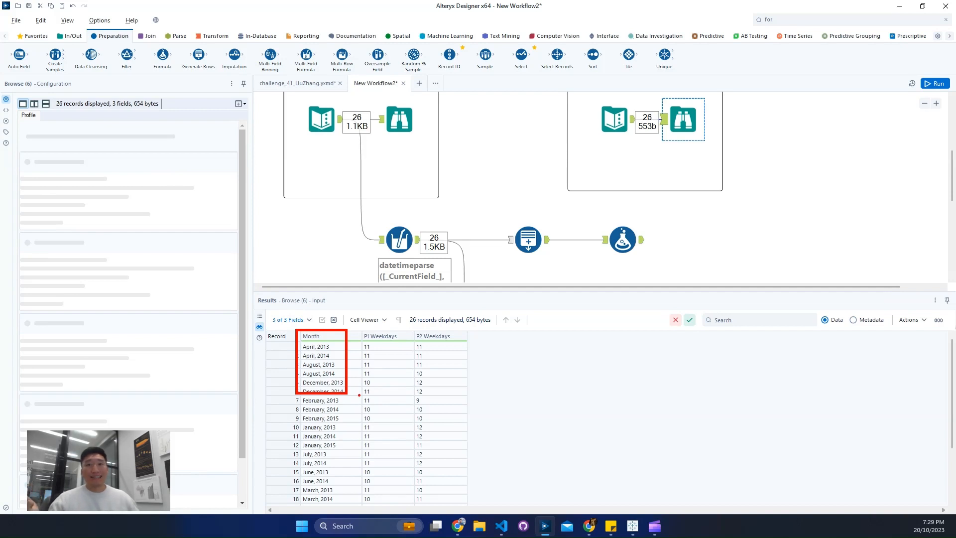
{"action": "key", "text": "Escape"}
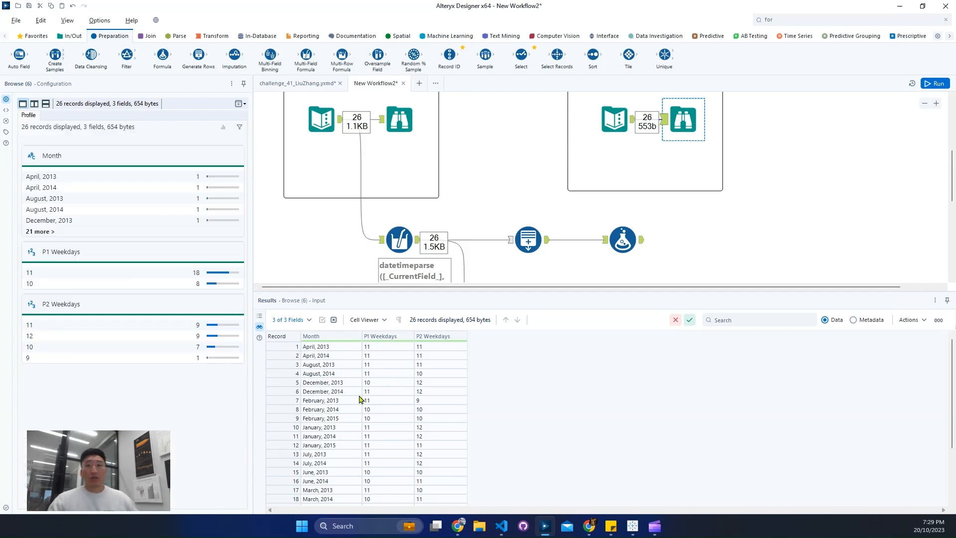
{"action": "left_click", "coordinate": [624, 239]}
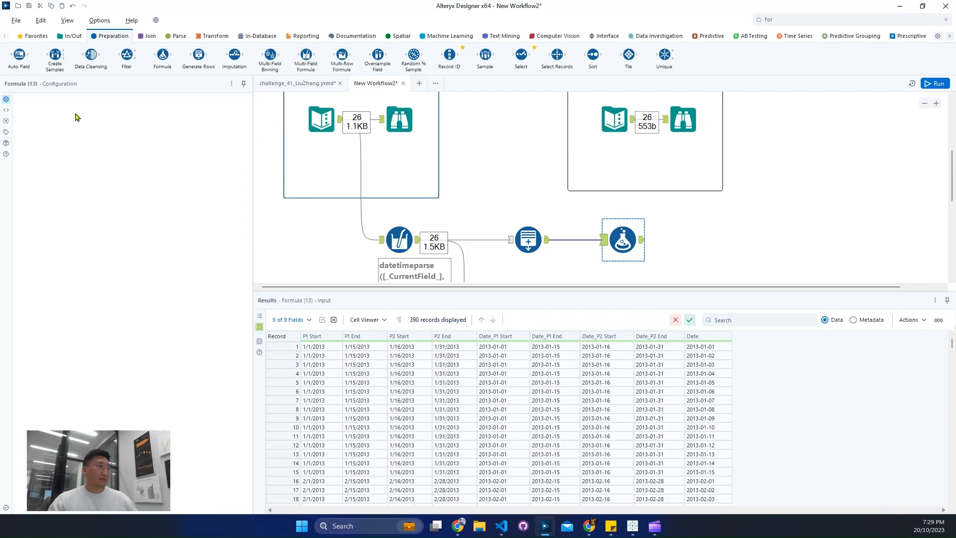
Step: Add a new output column named Month in the Formula tool after the P1 Generate Rows tool
{"action": "left_click", "coordinate": [72, 110]}
{"action": "left_click", "coordinate": [581, 120]}
{"action": "left_click", "coordinate": [683, 119]}
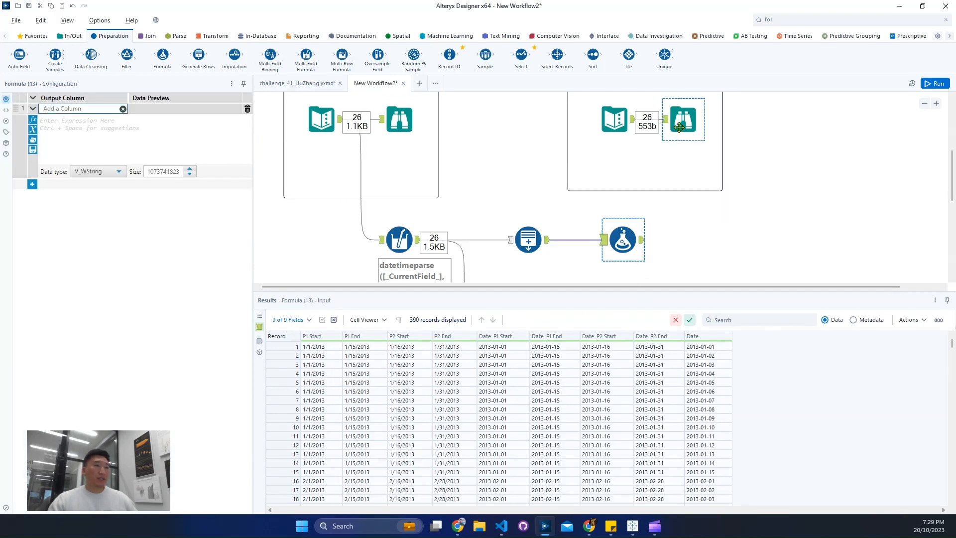
{"action": "left_click", "coordinate": [623, 239]}
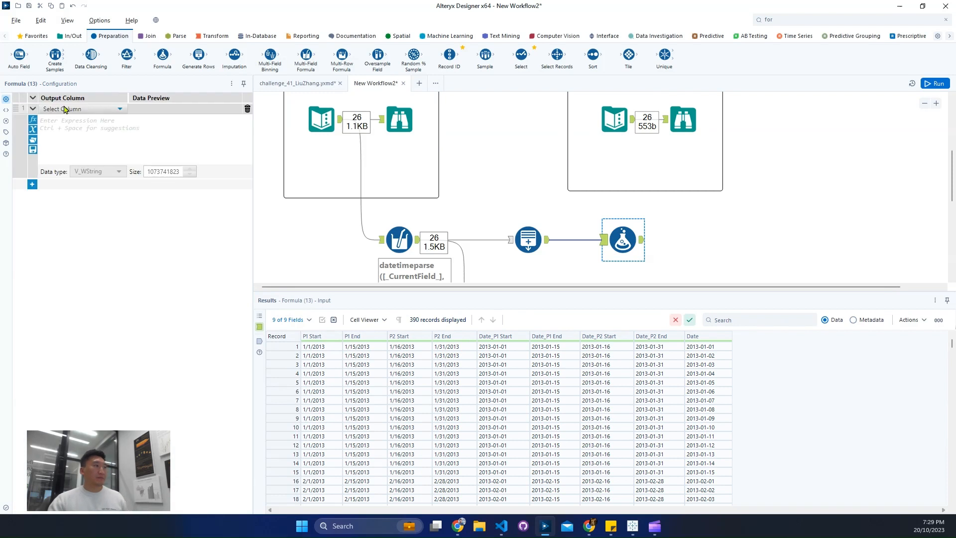
{"action": "left_click", "coordinate": [65, 109]}
{"action": "left_click", "coordinate": [59, 117]}
{"action": "type", "text": "Month"}
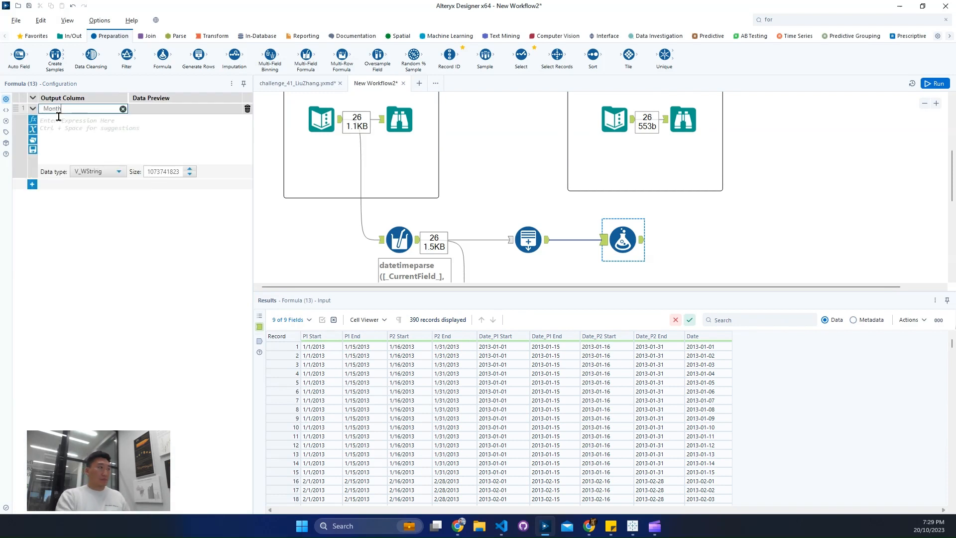
Step: Begin the Month expression with the DateTimeFormat function, using the [Date] field as its date argument
{"action": "left_click", "coordinate": [64, 133]}
{"action": "type", "text": "datetimef"}
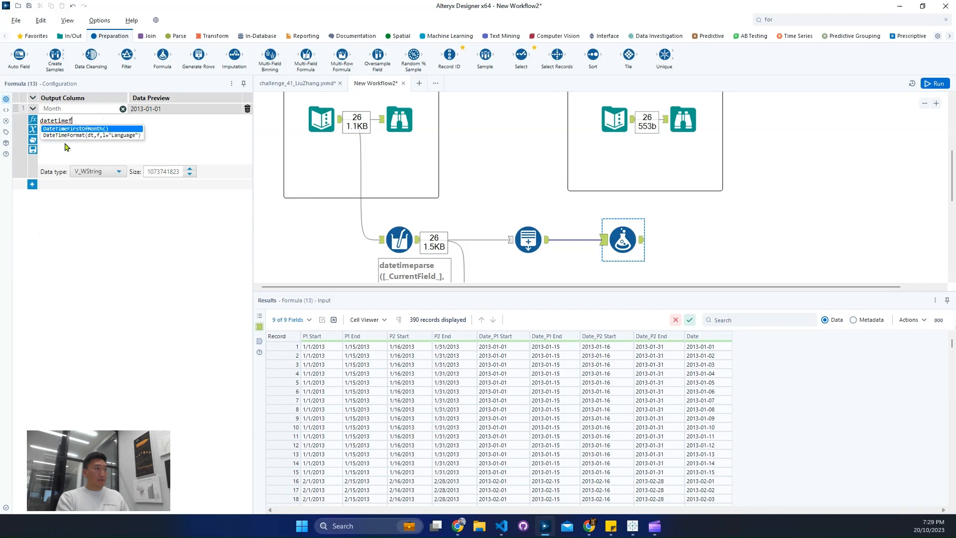
{"action": "double_click", "coordinate": [65, 148]}
{"action": "key", "text": "ctrl+a"}
{"action": "type", "text": "datetimefo"}
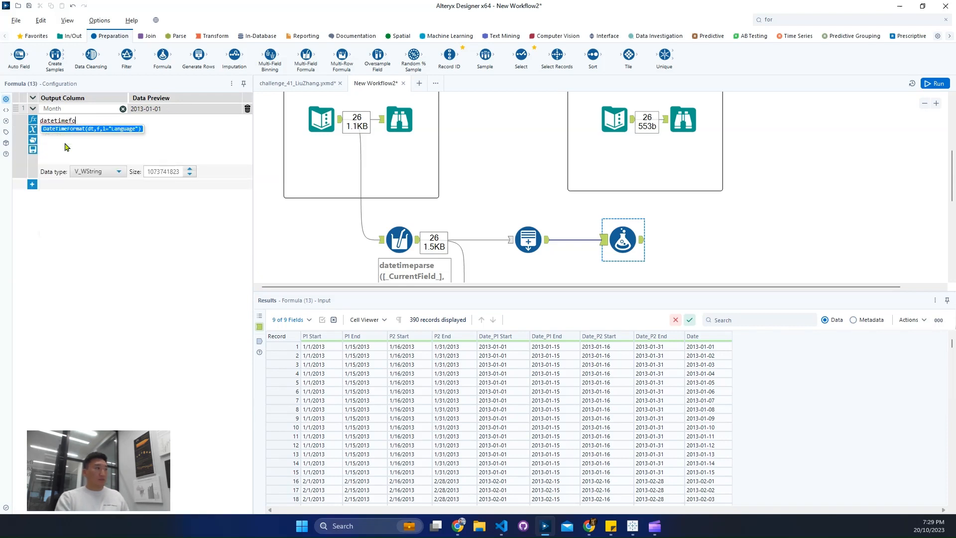
{"action": "key", "text": "Return"}
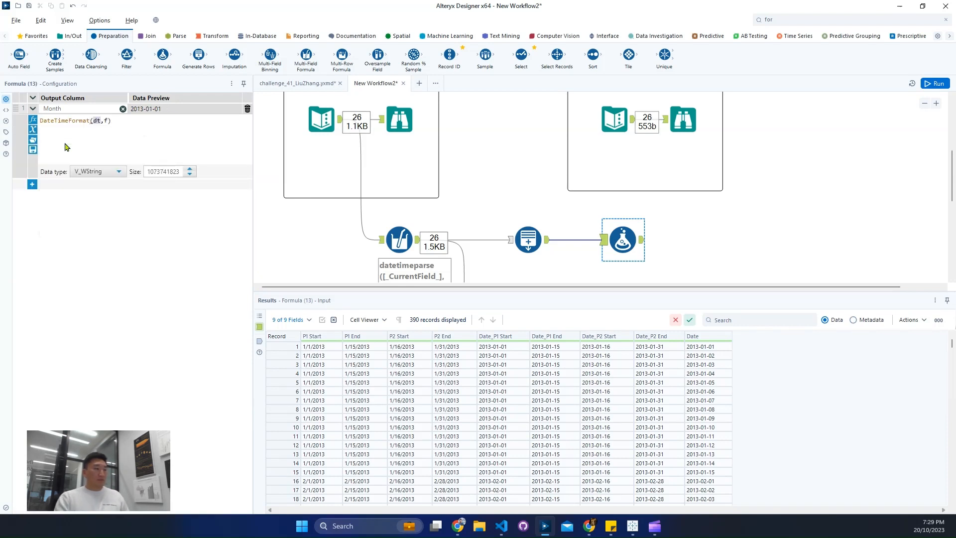
{"action": "type", "text": "date"}
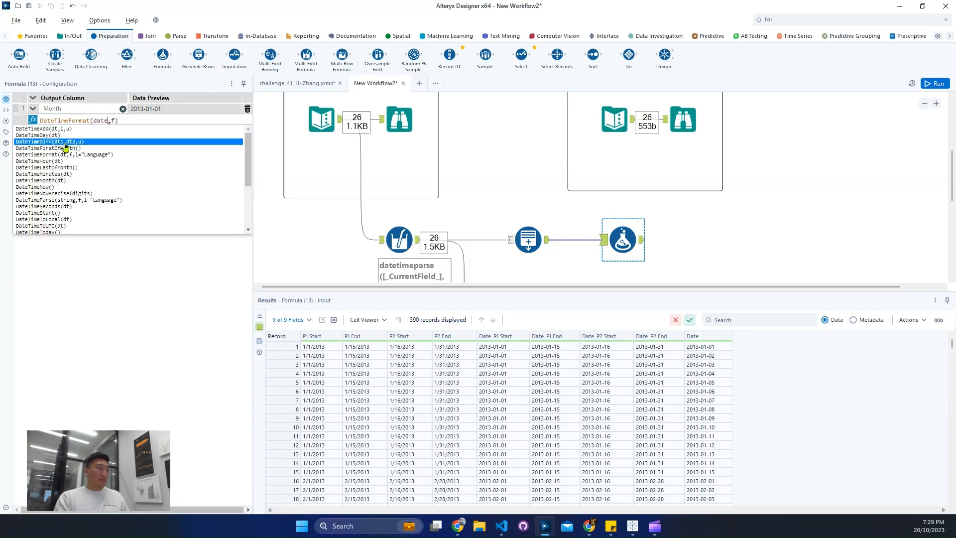
{"action": "key", "text": "Up"}
{"action": "scroll", "coordinate": [73, 158], "scroll_direction": "down", "scroll_amount": 5}
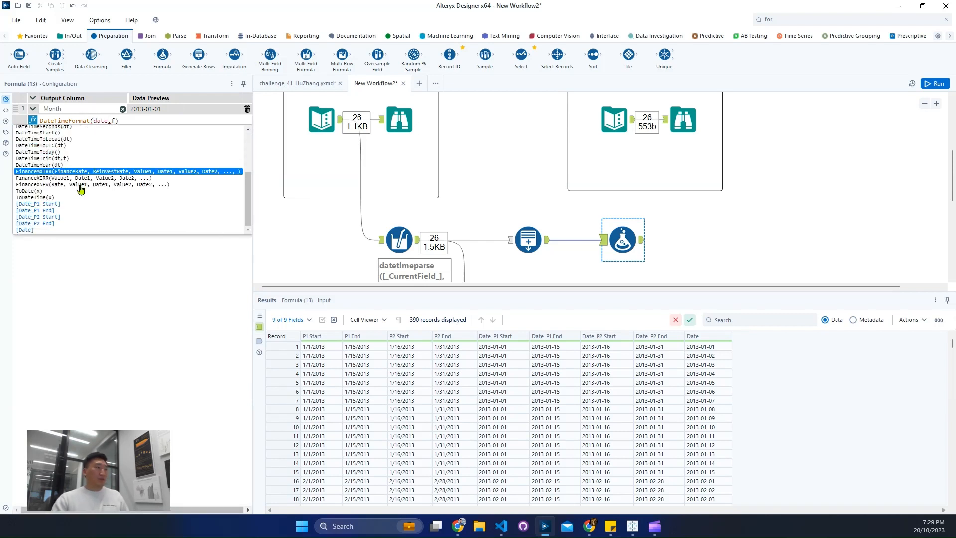
{"action": "left_click", "coordinate": [74, 230]}
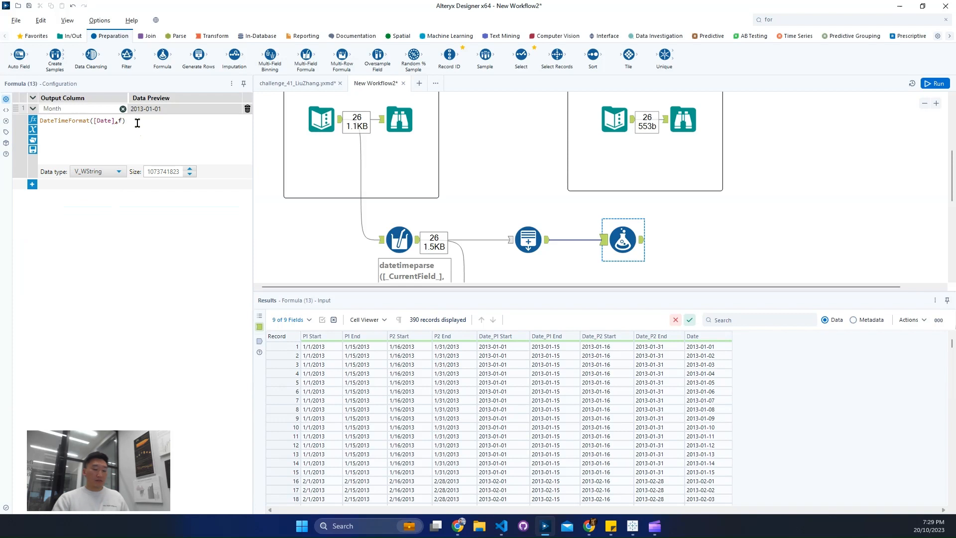
Step: Set the format argument of the Month expression to '%B, %Y'
{"action": "type", "text": "'"}
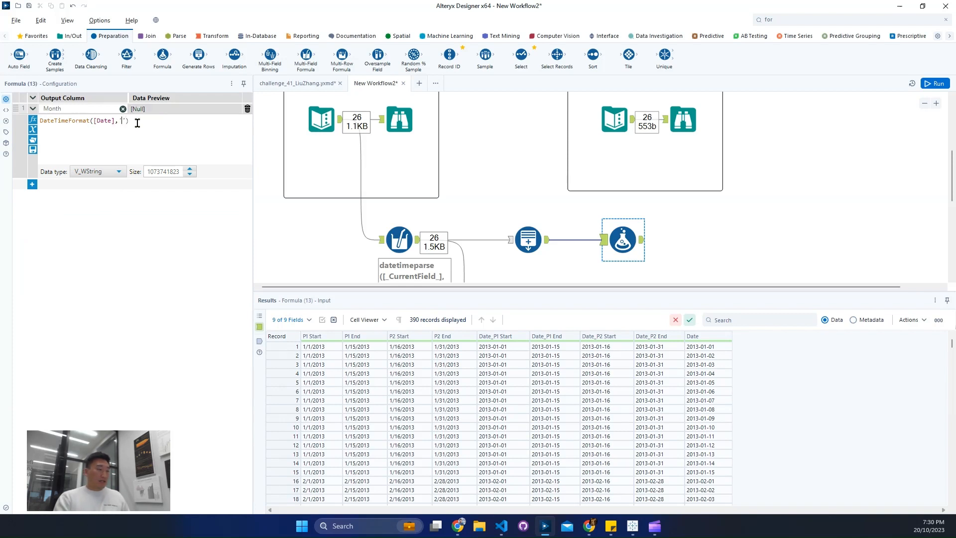
{"action": "type", "text": "%B"}
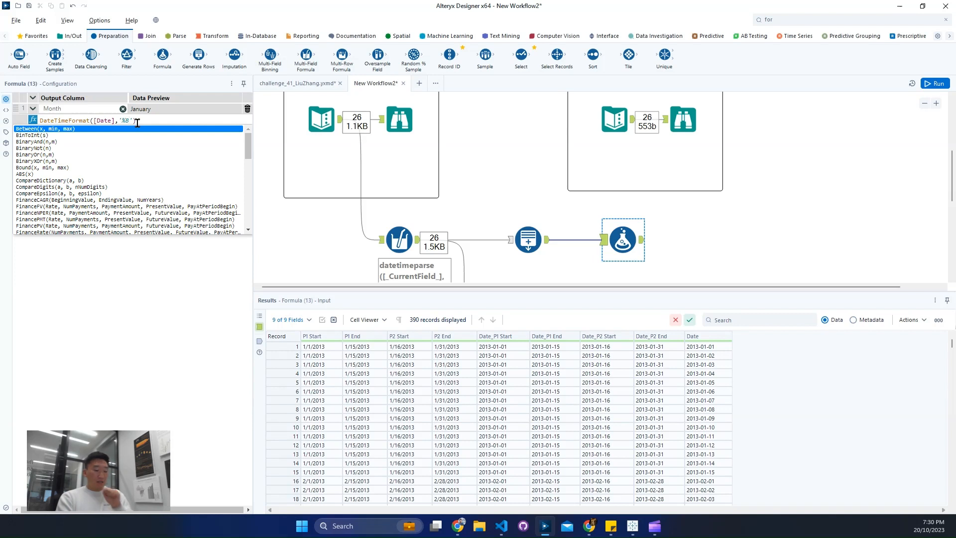
{"action": "type", "text": ", "}
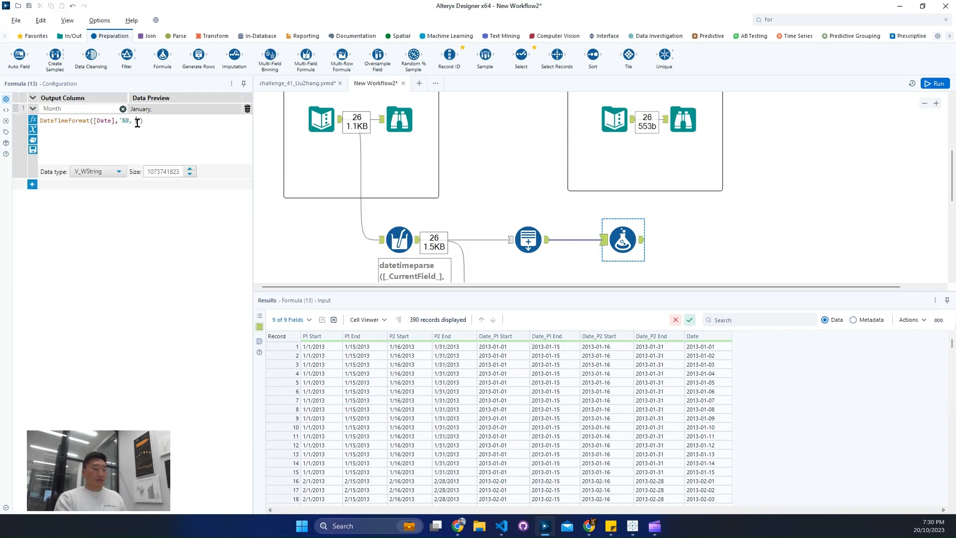
{"action": "type", "text": "%Y"}
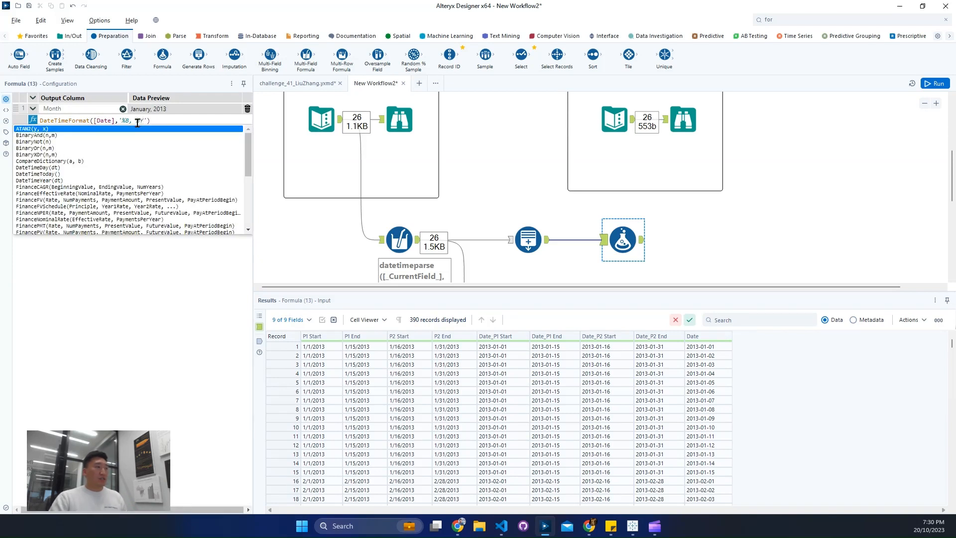
{"action": "left_click", "coordinate": [179, 122]}
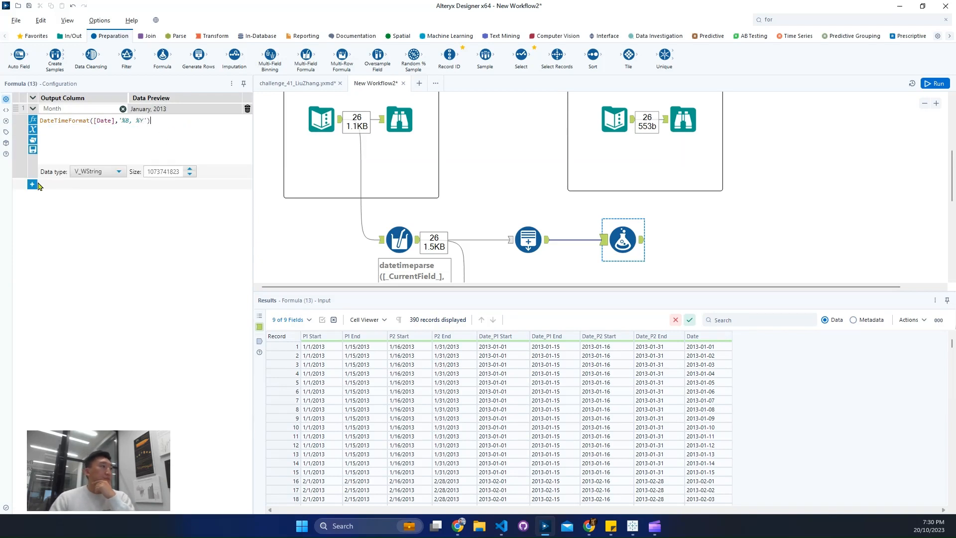
Step: Look through the available data types for Month, examine the expected output's metadata, and return to the Formula tool
{"action": "left_click", "coordinate": [74, 172]}
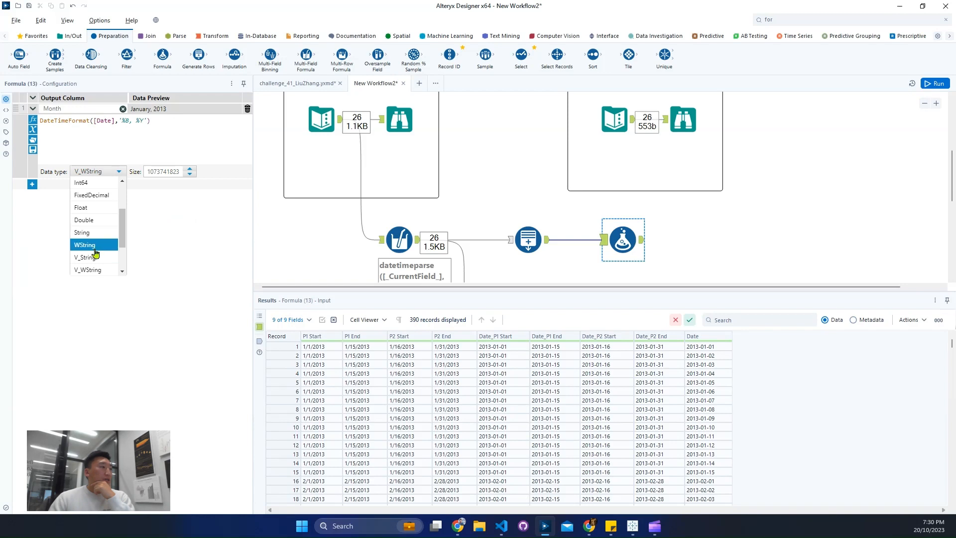
{"action": "scroll", "coordinate": [106, 232], "scroll_direction": "down", "scroll_amount": 2}
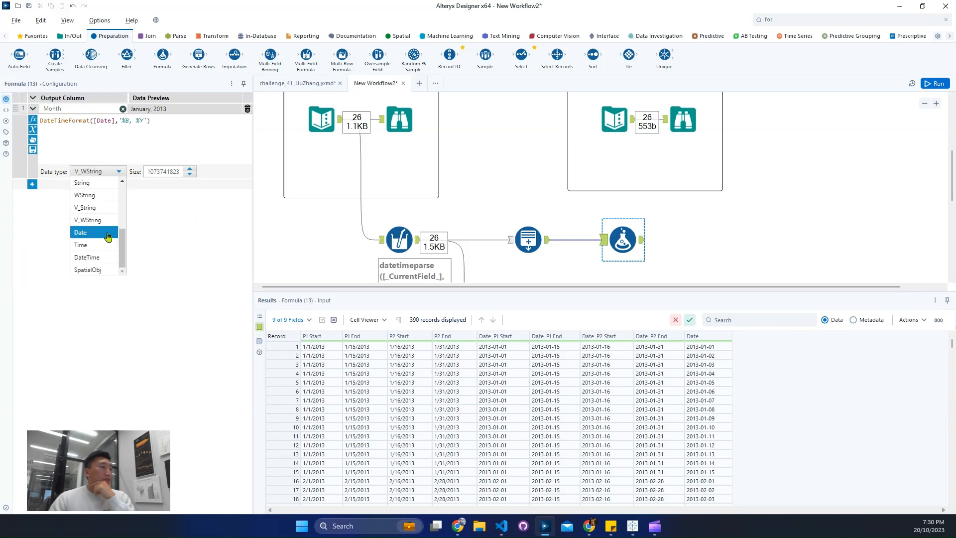
{"action": "left_click", "coordinate": [634, 125]}
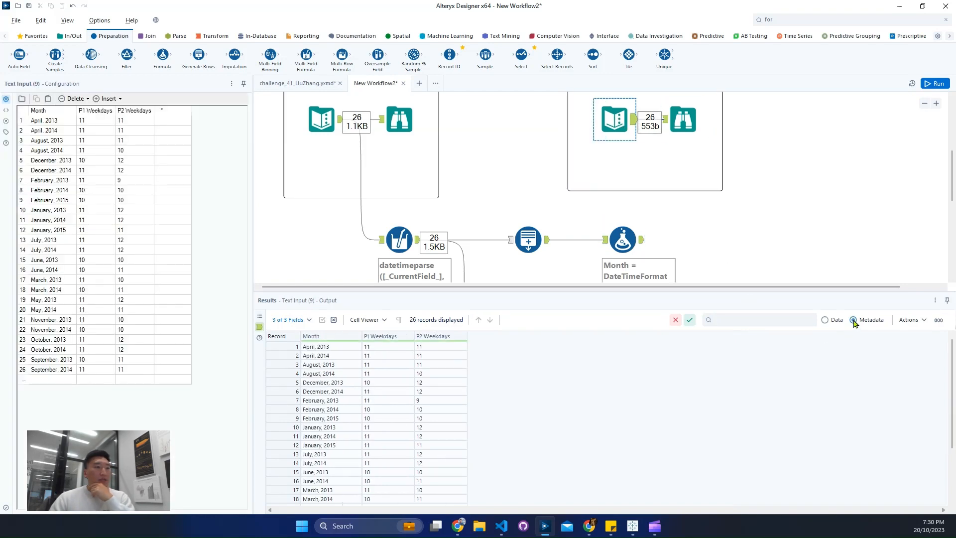
{"action": "left_click", "coordinate": [854, 320]}
{"action": "left_click", "coordinate": [825, 319]}
{"action": "left_click", "coordinate": [632, 243]}
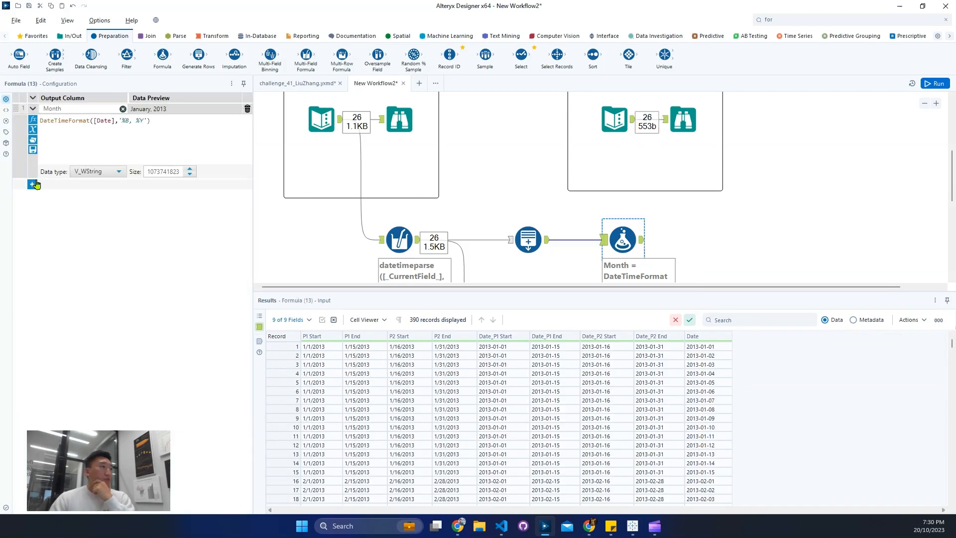
Step: Add a second output column named Weekday to the Formula tool
{"action": "left_click", "coordinate": [35, 184]}
{"action": "left_click", "coordinate": [85, 188]}
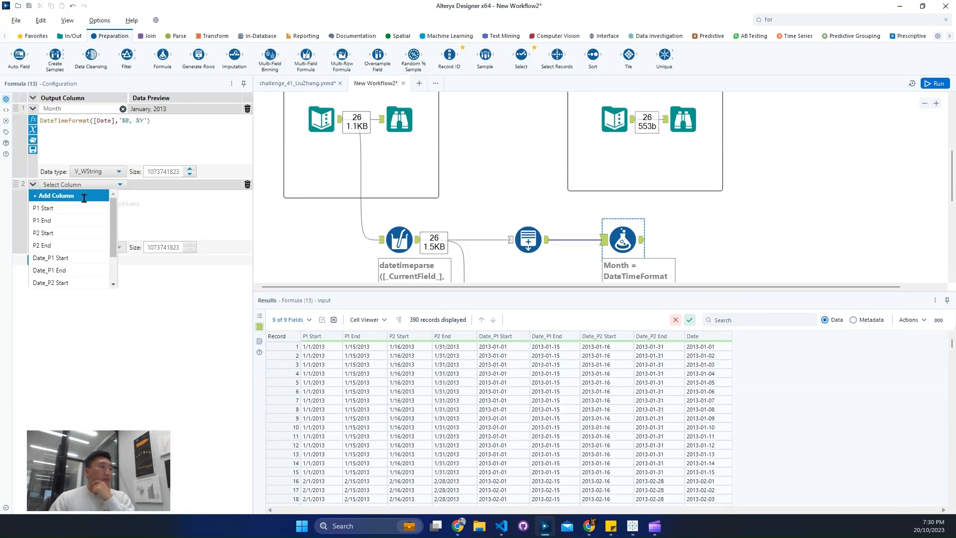
{"action": "left_click", "coordinate": [83, 197]}
{"action": "type", "text": "We"}
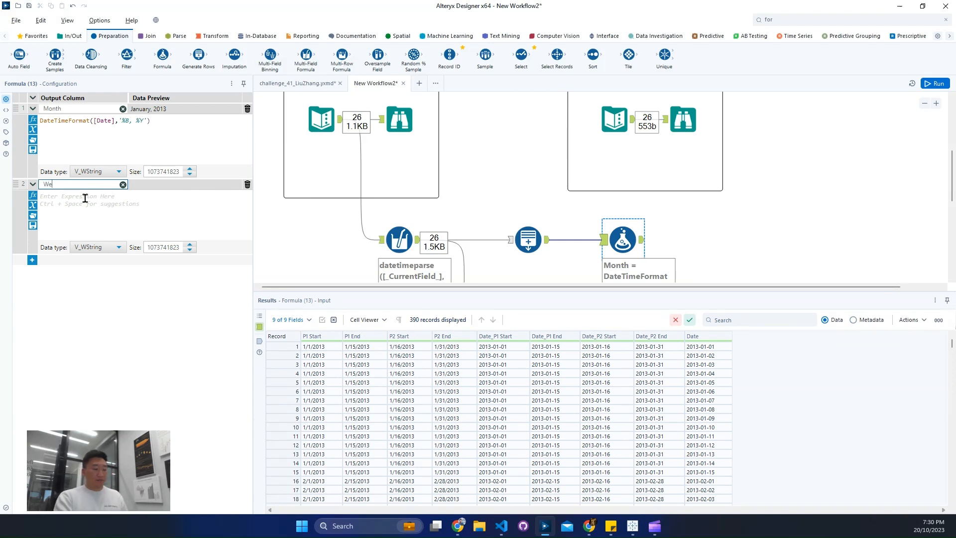
{"action": "type", "text": "ekday"}
Step: Reuse the Month expression for Weekday, changing its format to give DateTimeFormat([Date],'%A')
{"action": "left_click", "coordinate": [181, 155]}
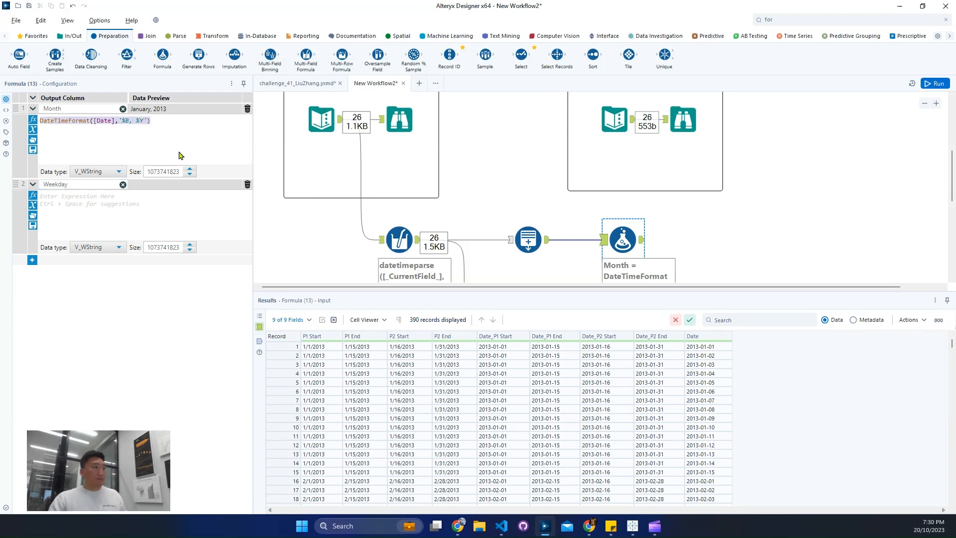
{"action": "left_click", "coordinate": [106, 200]}
{"action": "type", "text": "DateTimeFormat([Date],'%B, %Y')"}
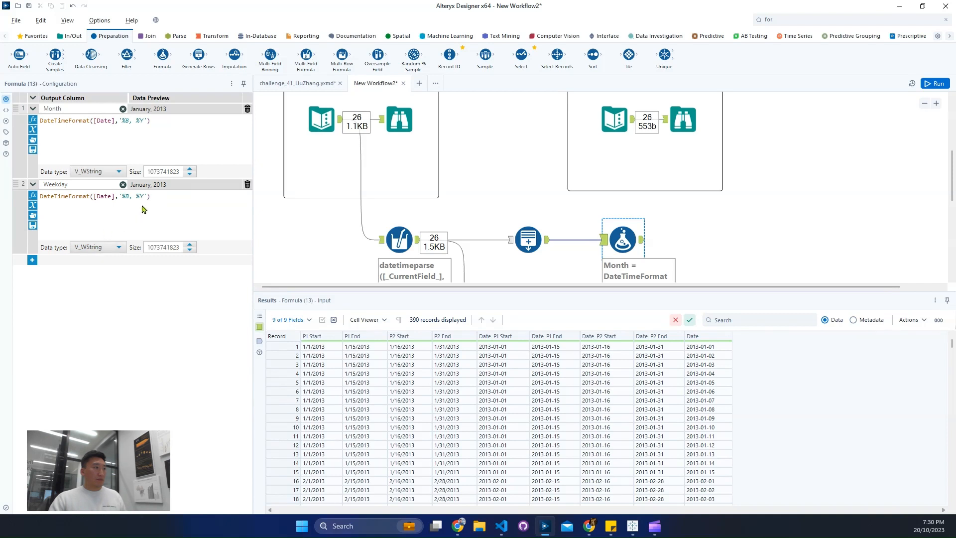
{"action": "left_click_drag", "start_coordinate": [125, 195], "coordinate": [141, 196]}
{"action": "type", "text": "%A"}
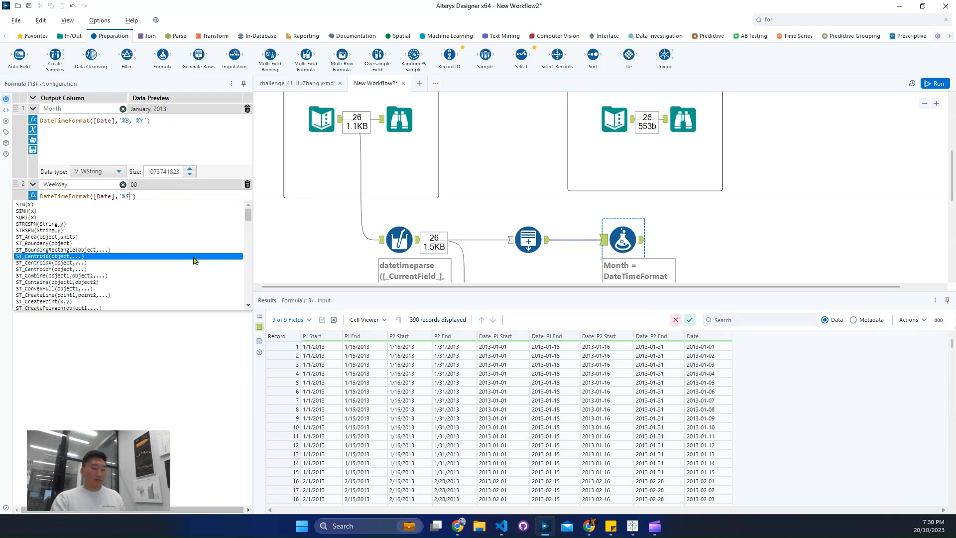
{"action": "left_click", "coordinate": [148, 339]}
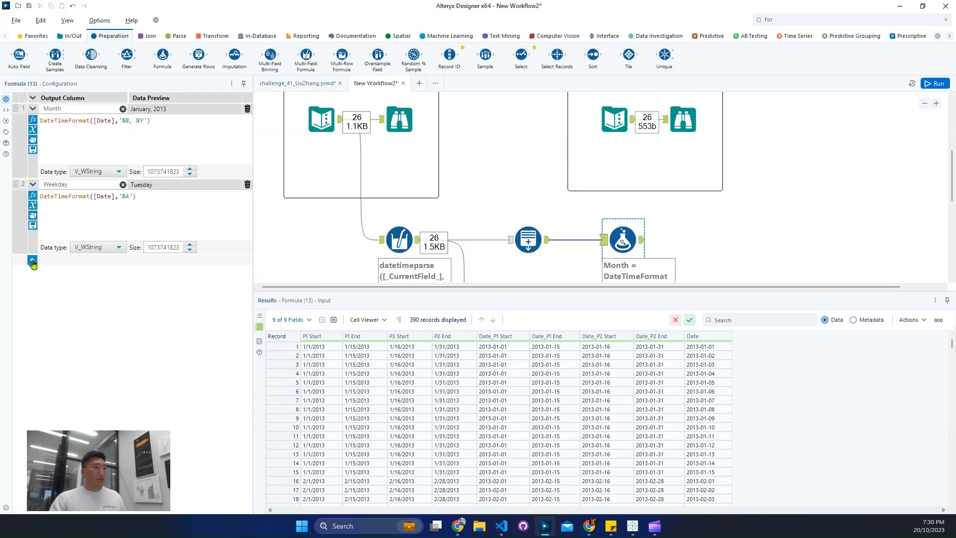
Step: Add a third output column named Weekday Indicator to the Formula tool
{"action": "left_click", "coordinate": [32, 260]}
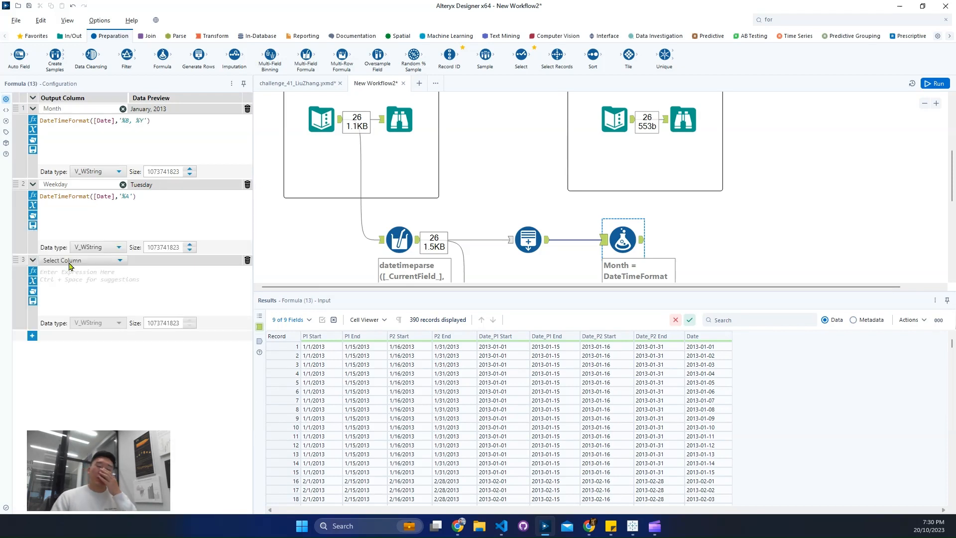
{"action": "left_click", "coordinate": [69, 262]}
{"action": "left_click", "coordinate": [71, 273]}
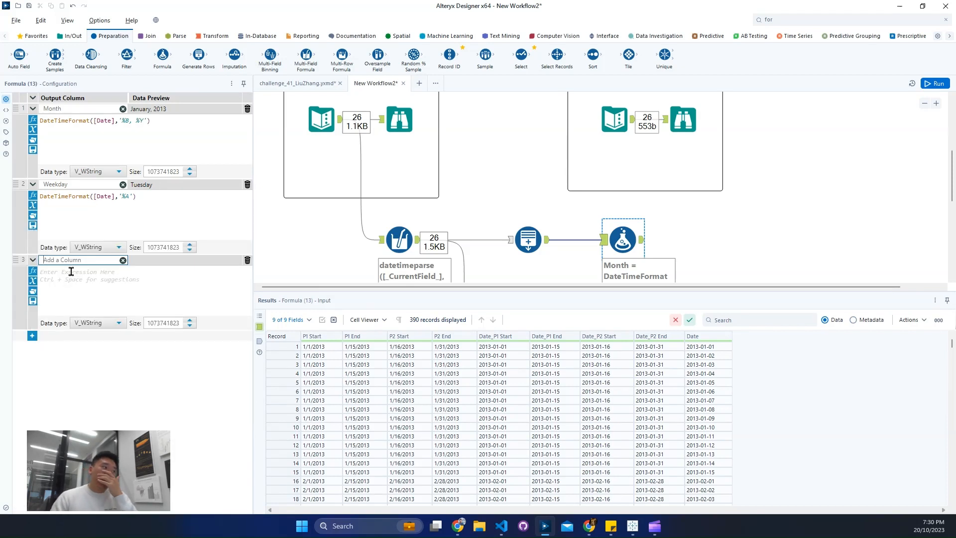
{"action": "type", "text": "Weekend Indicat"}
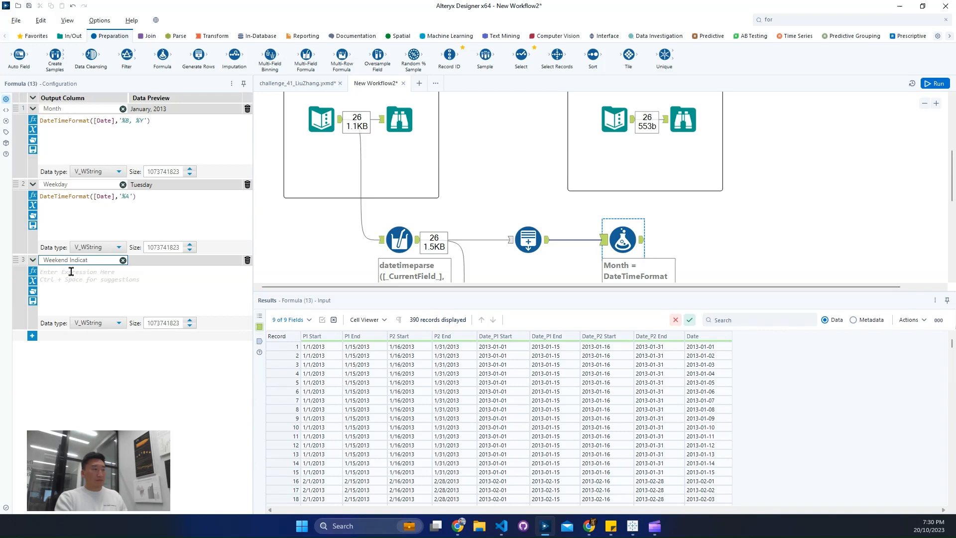
{"action": "key", "text": "BackSpace"}
{"action": "key", "text": "BackSpace"}
{"action": "key", "text": "BackSpace"}
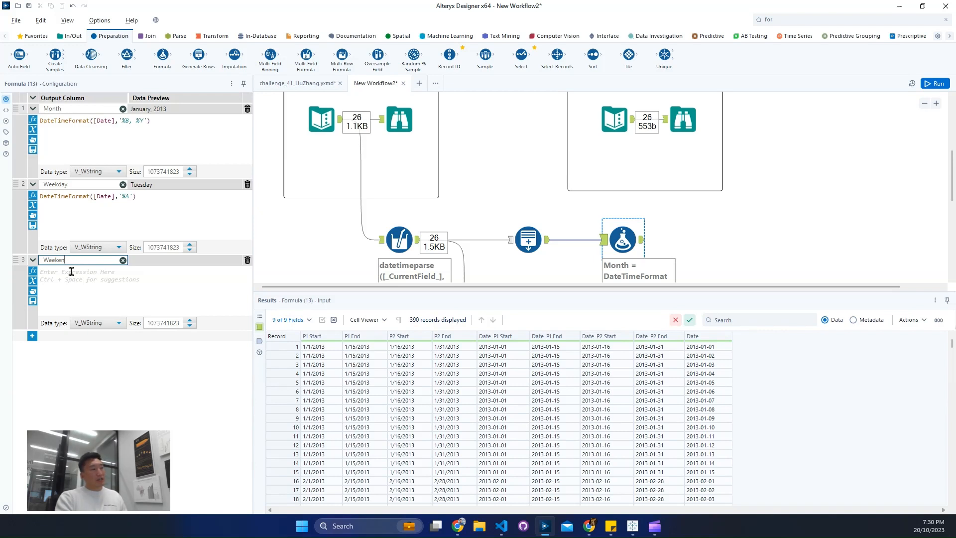
{"action": "key", "text": "BackSpace"}
{"action": "type", "text": "day Indic"}
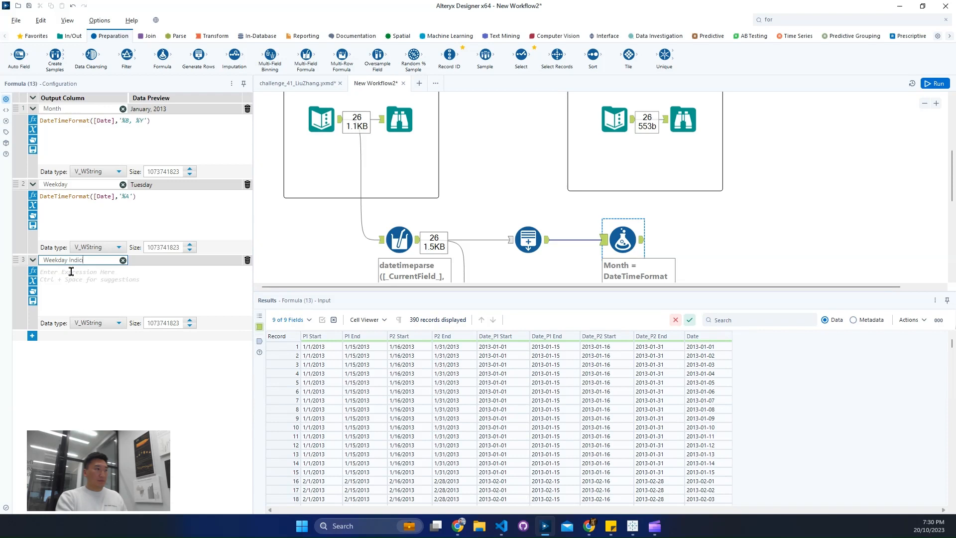
{"action": "type", "text": "ator"}
Step: Enter the Weekday Indicator expression IIF([Weekday] in ('Saturday', 'Sunday'), 0, 1)
{"action": "left_click", "coordinate": [71, 272]}
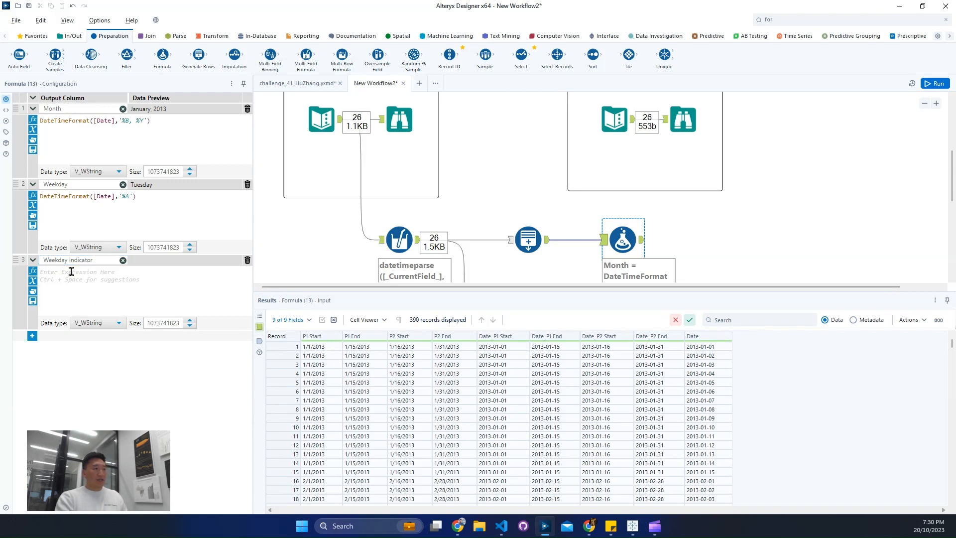
{"action": "type", "text": "ii"}
{"action": "key", "text": "Return"}
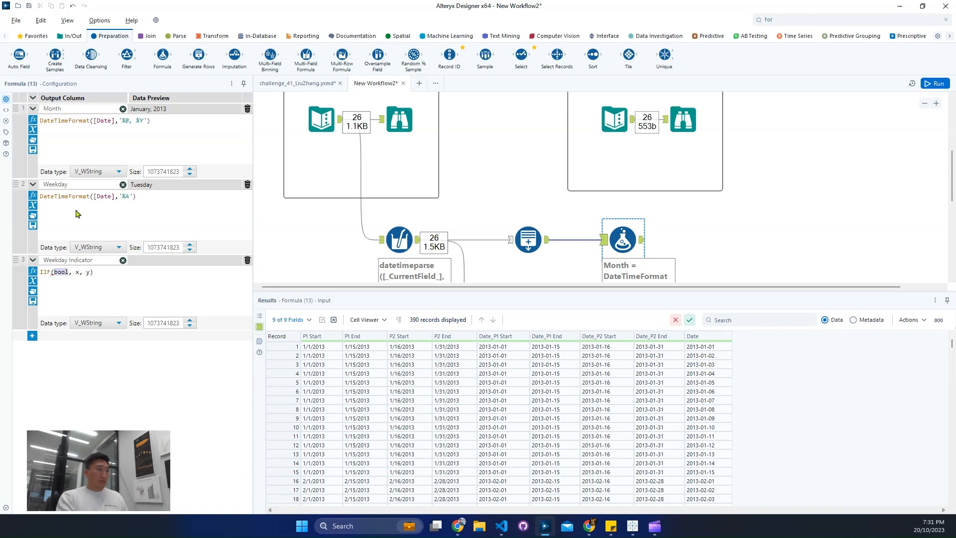
{"action": "type", "text": "wee"}
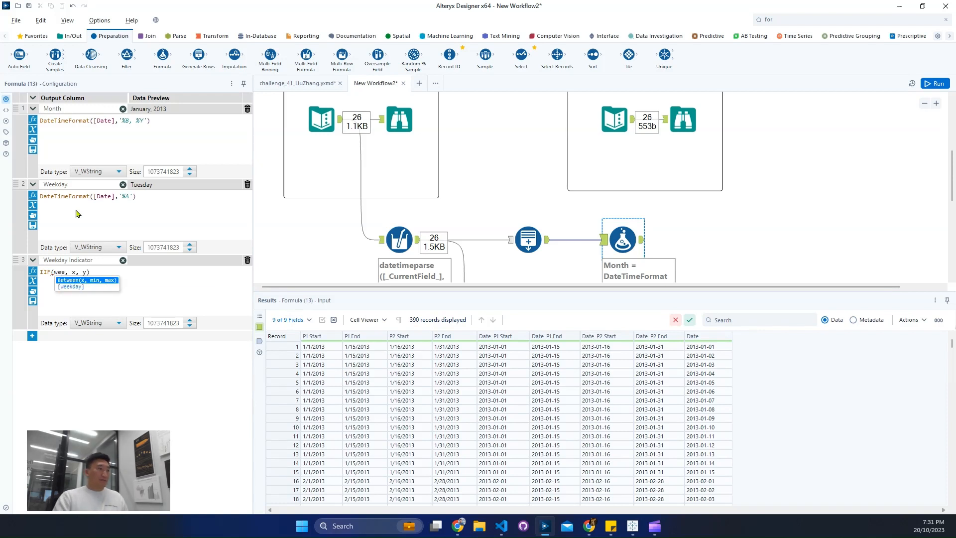
{"action": "key", "text": "Down"}
{"action": "key", "text": "Return"}
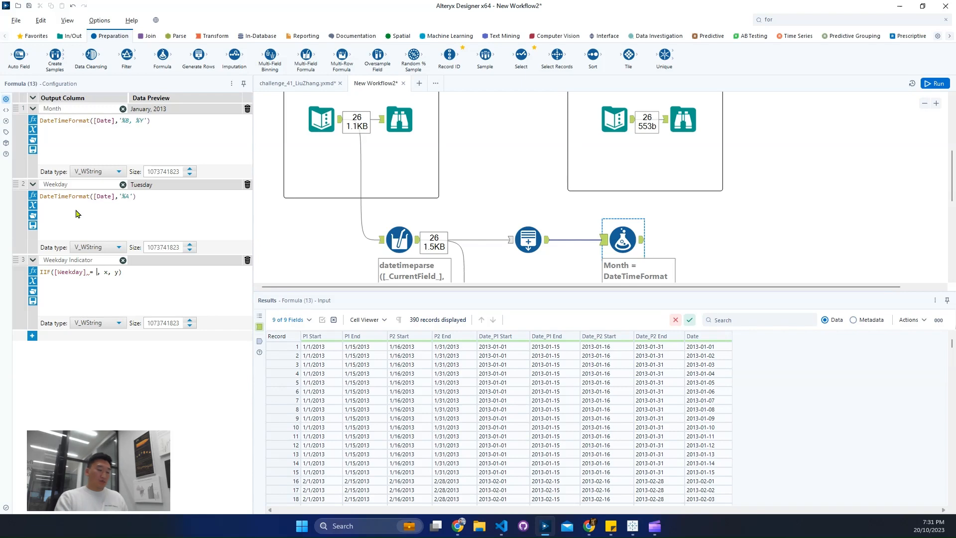
{"action": "type", "text": "in "}
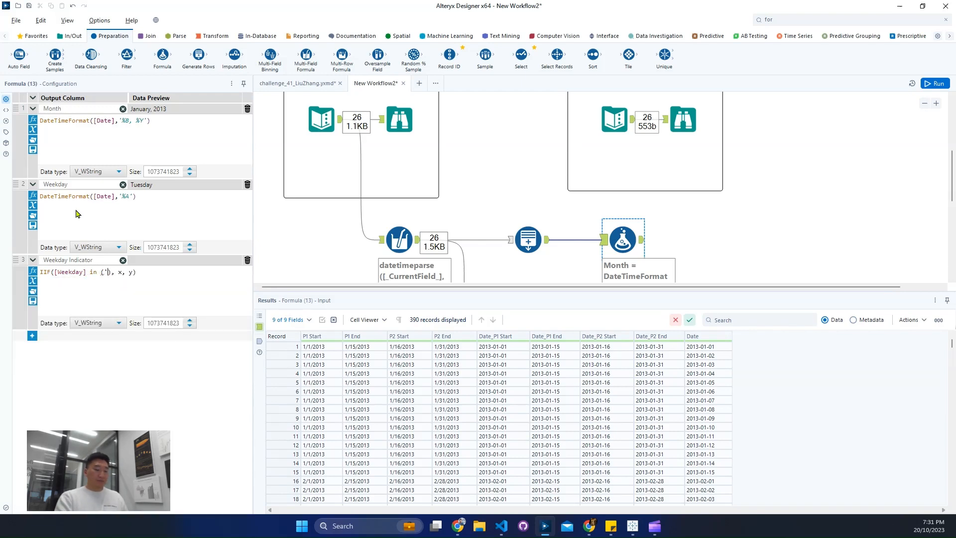
{"action": "type", "text": "('Sa"}
{"action": "type", "text": "turday'"}
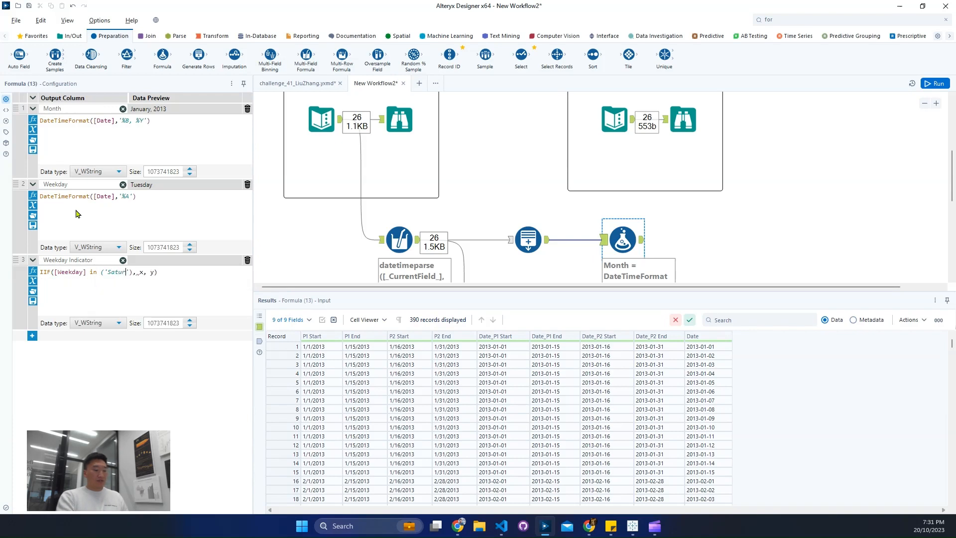
{"action": "type", "text": ", "}
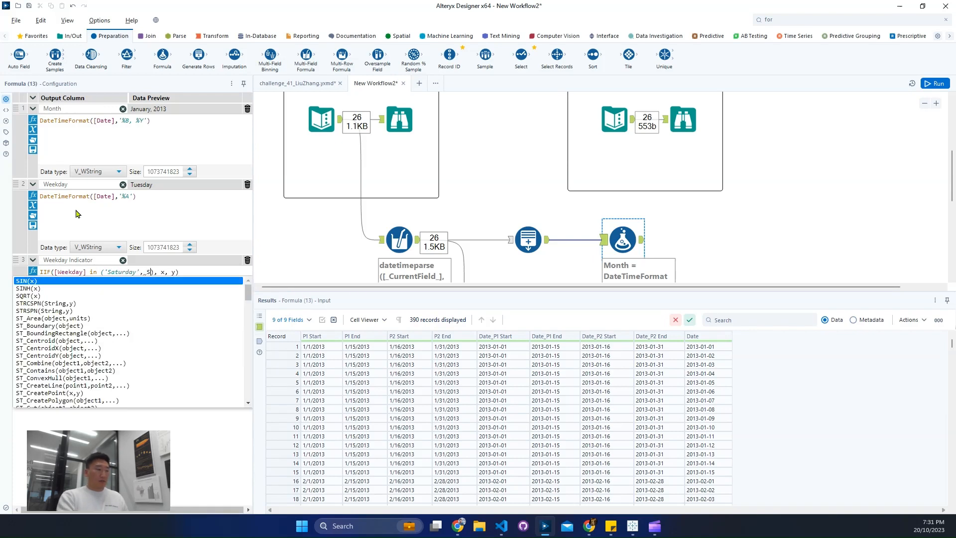
{"action": "type", "text": "'Sunday"}
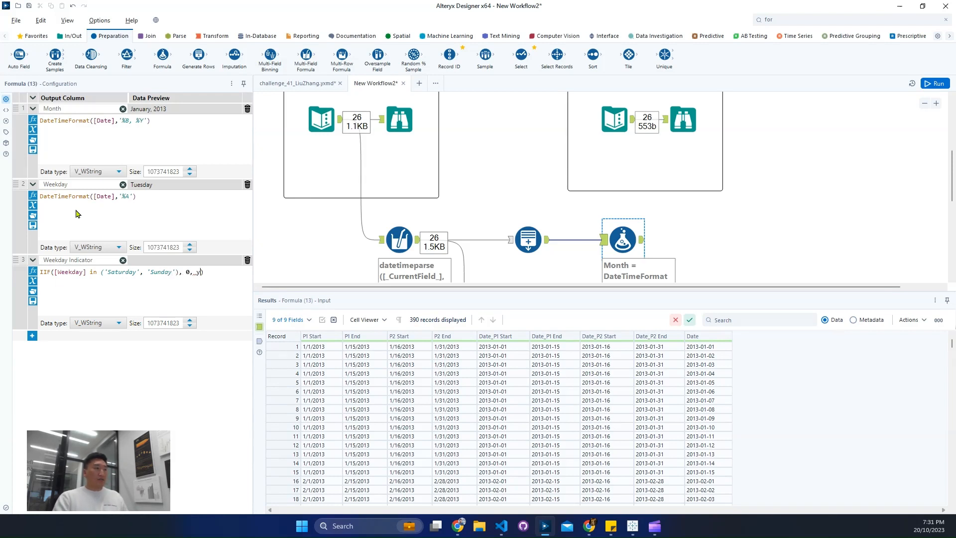
Step: Set the Weekday Indicator data type to Int64 and run the workflow
{"action": "left_click", "coordinate": [104, 323]}
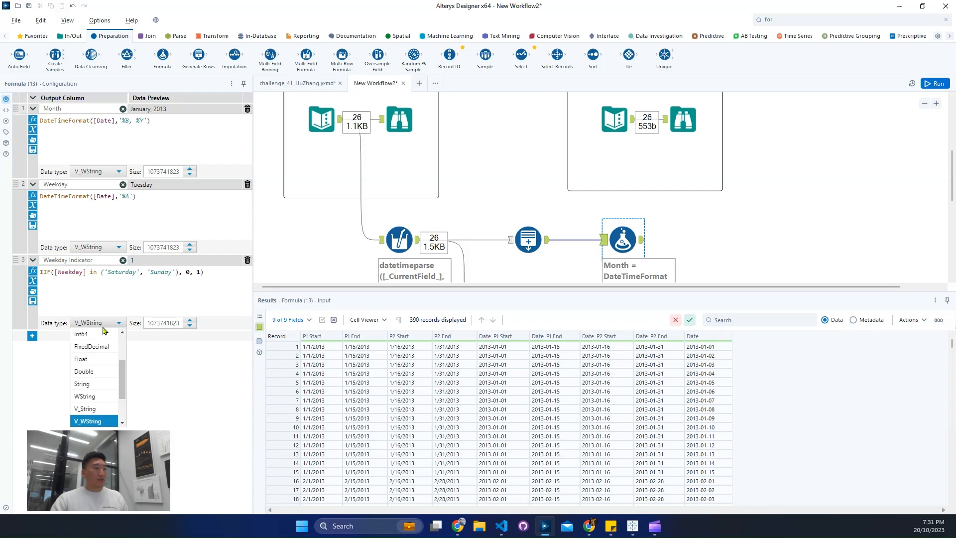
{"action": "left_click", "coordinate": [100, 396]}
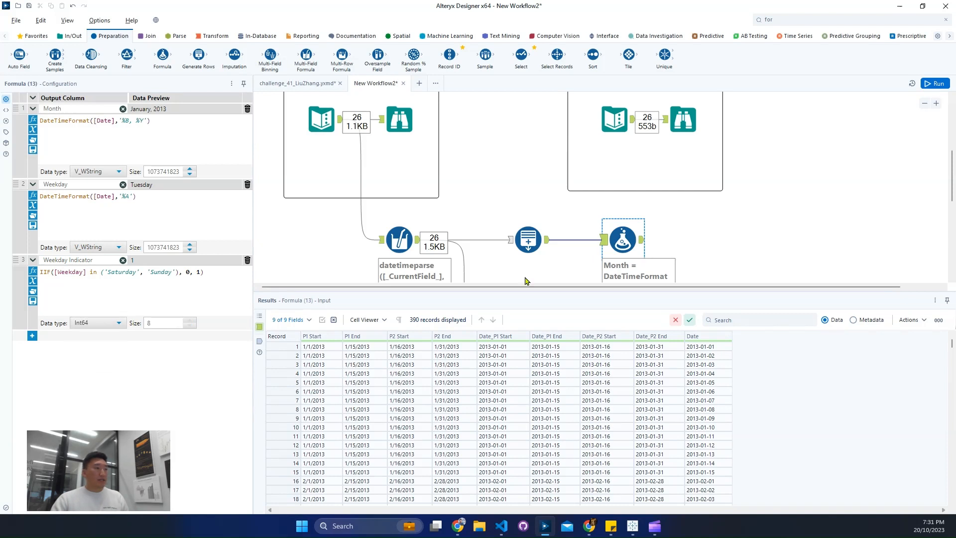
{"action": "left_click", "coordinate": [930, 82]}
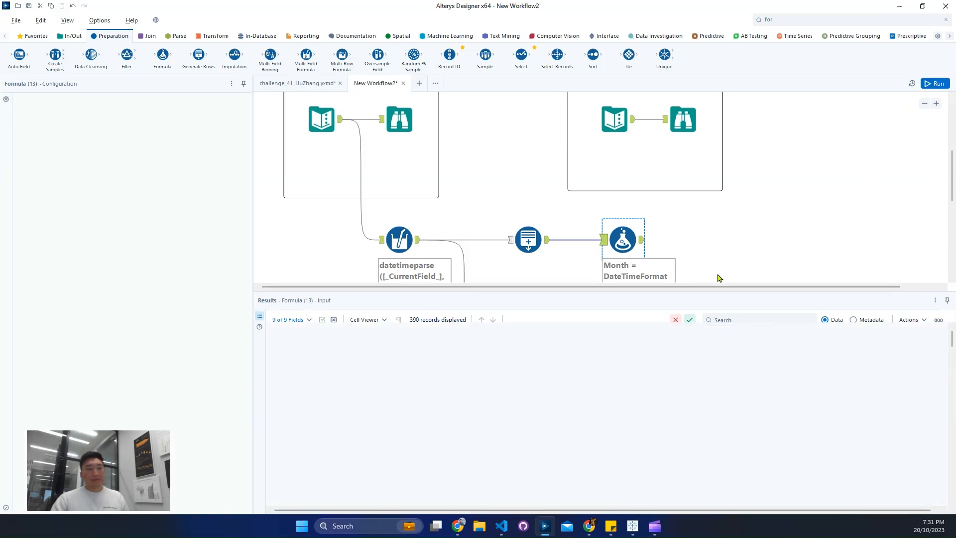
Step: Examine the Month and Weekday Indicator values in the Formula output and compare them with the expected output's columns
{"action": "left_click", "coordinate": [643, 242]}
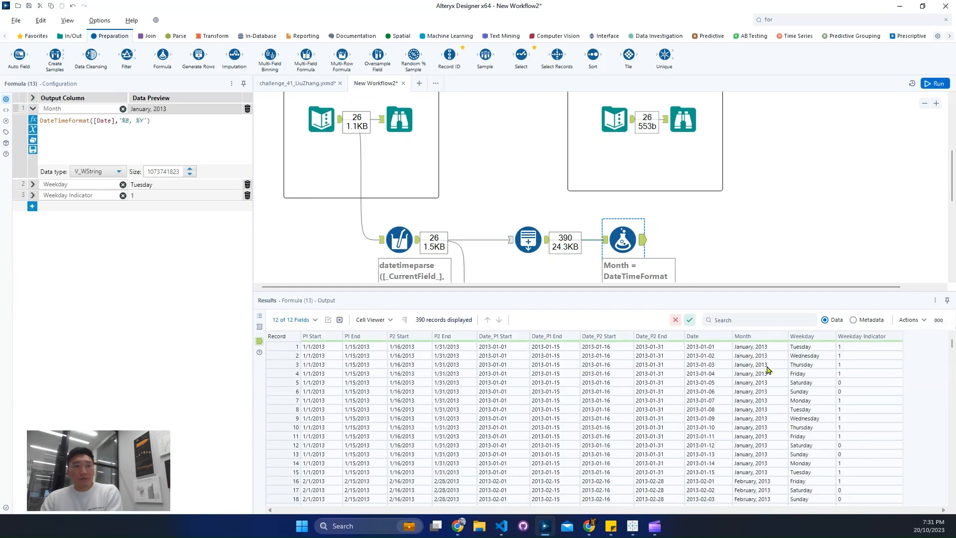
{"action": "left_click_drag", "start_coordinate": [773, 358], "coordinate": [773, 411]}
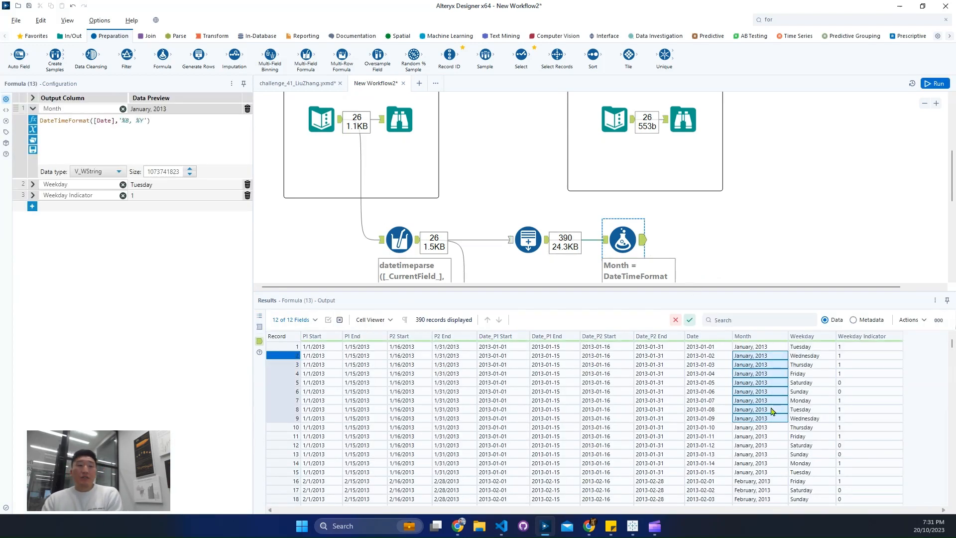
{"action": "left_click_drag", "start_coordinate": [854, 347], "coordinate": [847, 411]}
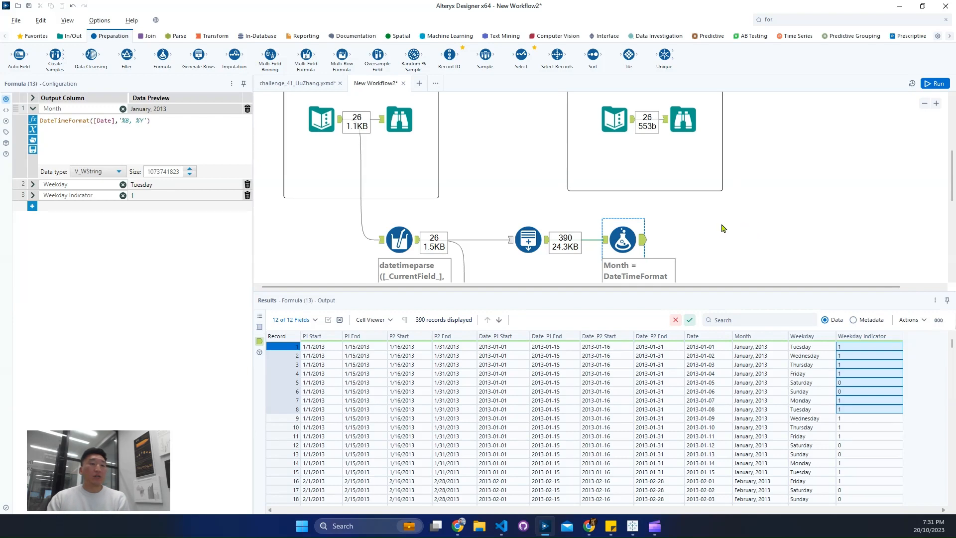
{"action": "scroll", "coordinate": [721, 226], "scroll_direction": "down", "scroll_amount": 3}
{"action": "scroll", "coordinate": [633, 134], "scroll_direction": "up", "scroll_amount": 4}
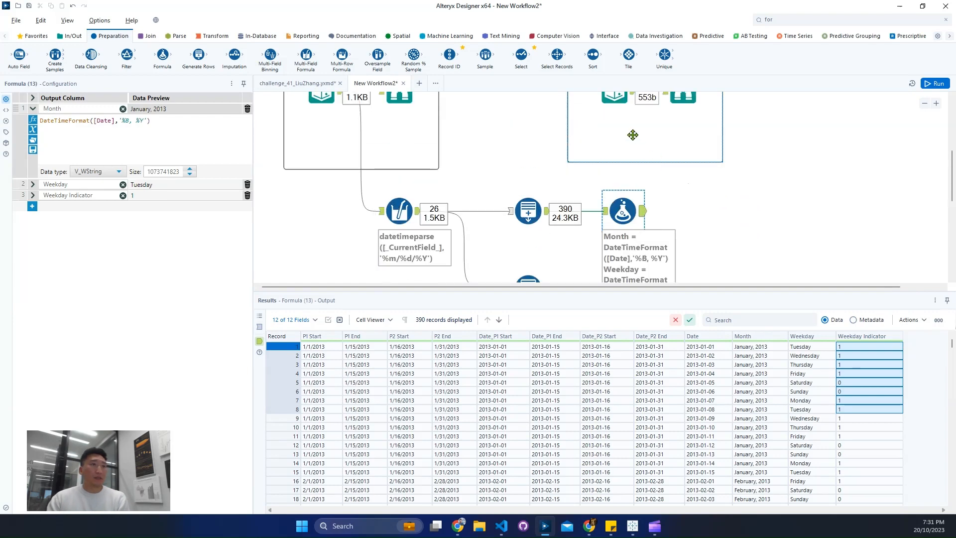
{"action": "left_click", "coordinate": [614, 148]}
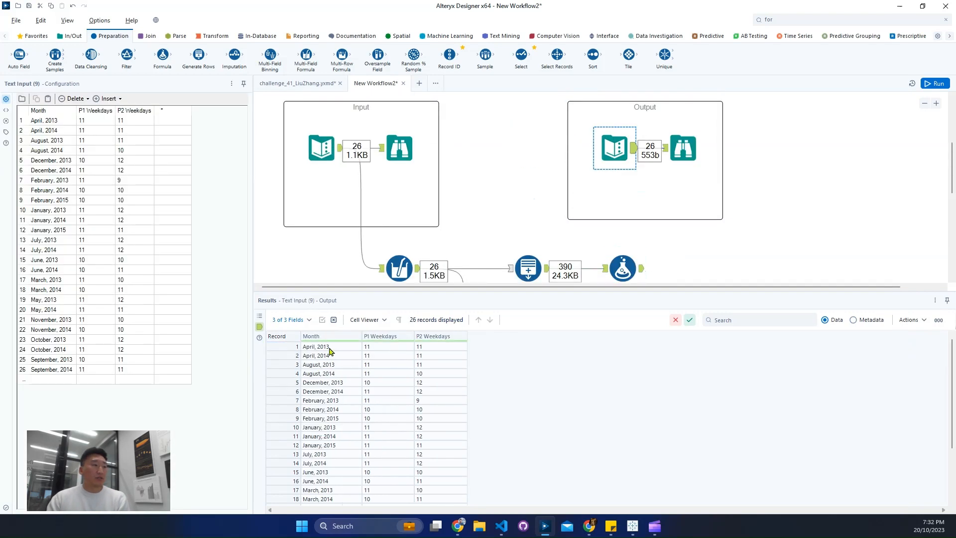
{"action": "left_click_drag", "start_coordinate": [329, 349], "coordinate": [333, 372]}
{"action": "left_click_drag", "start_coordinate": [375, 349], "coordinate": [386, 368]}
{"action": "scroll", "coordinate": [650, 254], "scroll_direction": "down", "scroll_amount": 2}
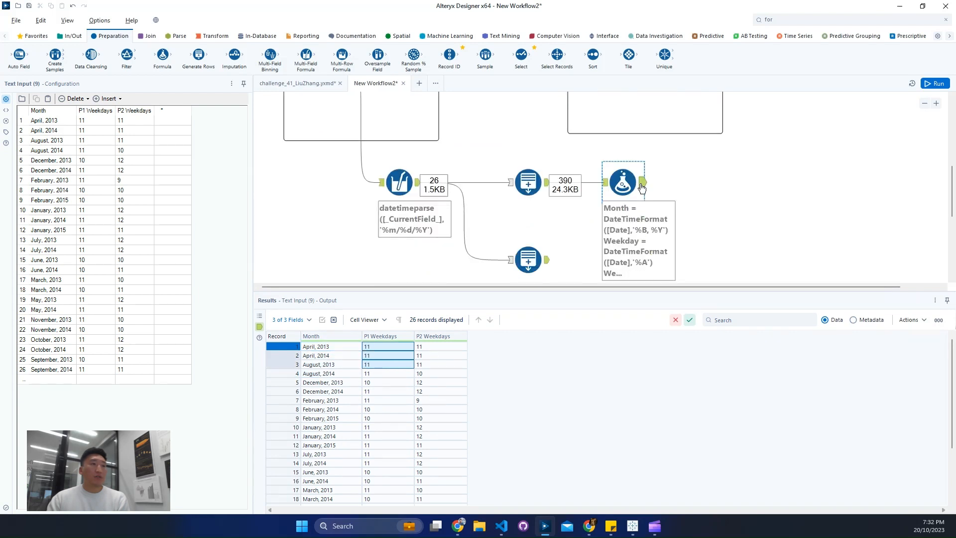
Step: Add a Summarize tool connected to the output of the Formula tool
{"action": "left_click", "coordinate": [642, 188]}
{"action": "left_click", "coordinate": [209, 36]}
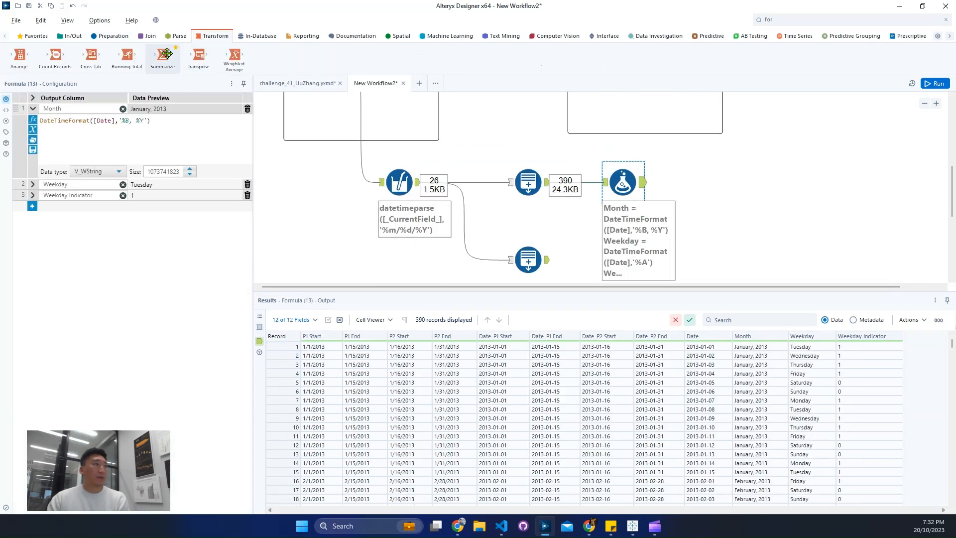
{"action": "left_click_drag", "start_coordinate": [167, 53], "coordinate": [703, 182]}
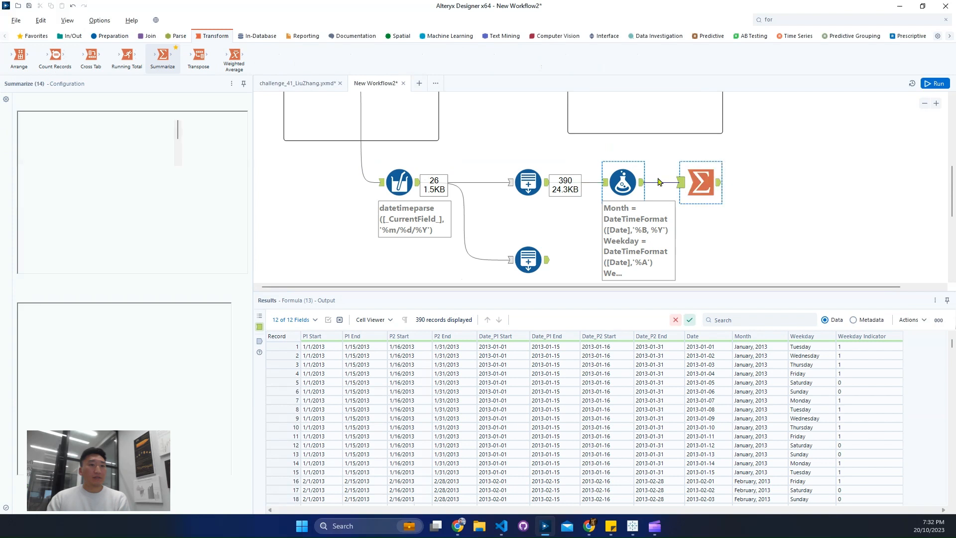
Step: Configure the Summarize tool to group by Month and sum Weekday Indicator
{"action": "left_click", "coordinate": [74, 224]}
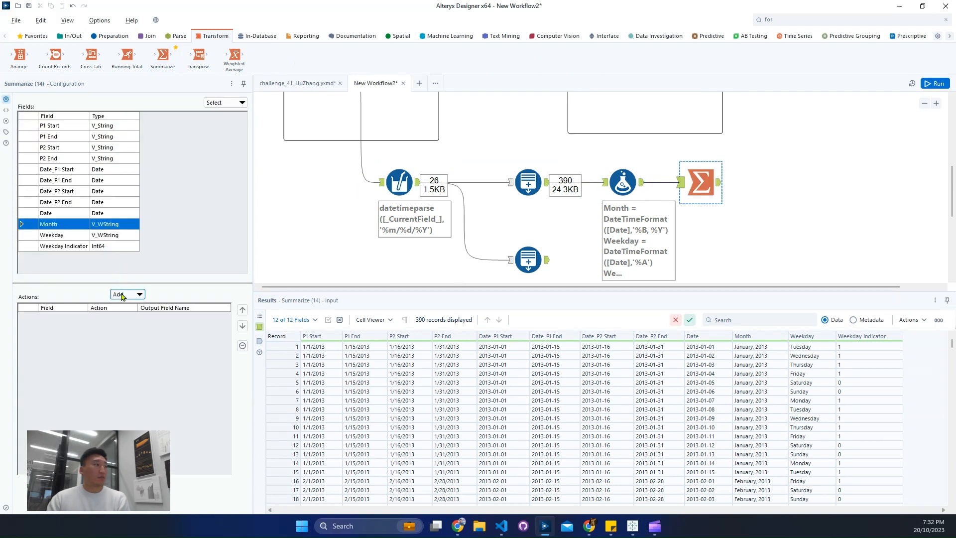
{"action": "left_click", "coordinate": [127, 294]}
{"action": "left_click", "coordinate": [134, 314]}
{"action": "left_click", "coordinate": [78, 246]}
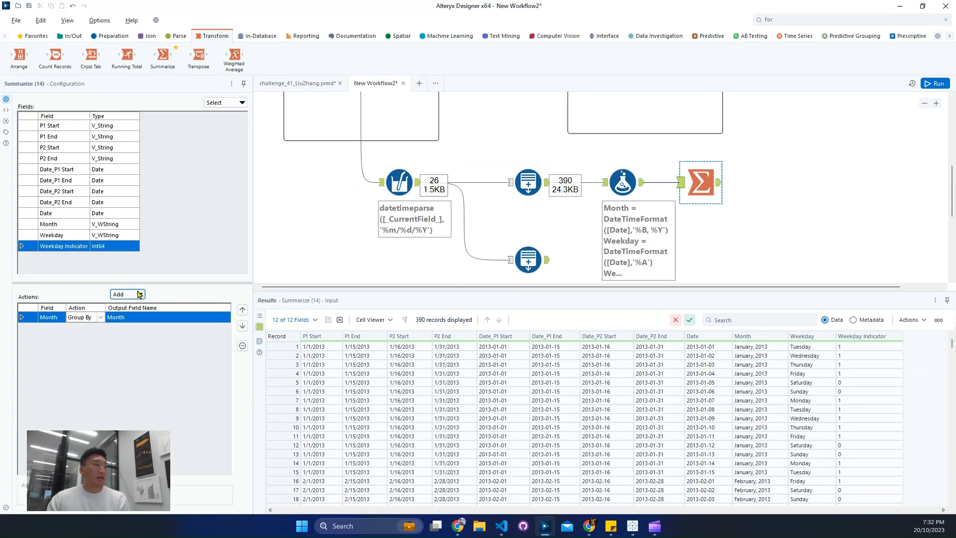
{"action": "left_click", "coordinate": [128, 294]}
{"action": "left_click", "coordinate": [154, 321]}
Step: Check the expected output's column names, rename the summed field as P1 Weekdays, and run the workflow
{"action": "scroll", "coordinate": [646, 223], "scroll_direction": "up", "scroll_amount": 2}
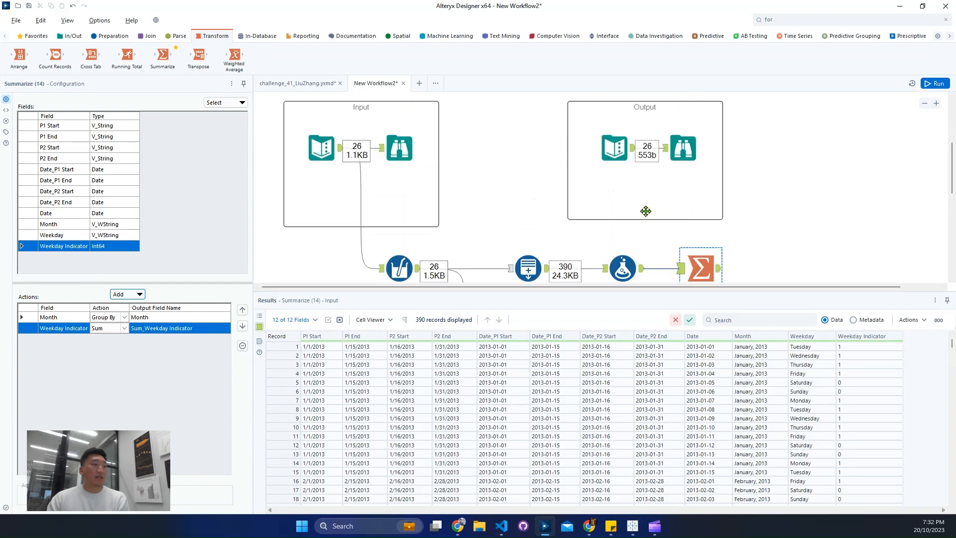
{"action": "left_click", "coordinate": [683, 148]}
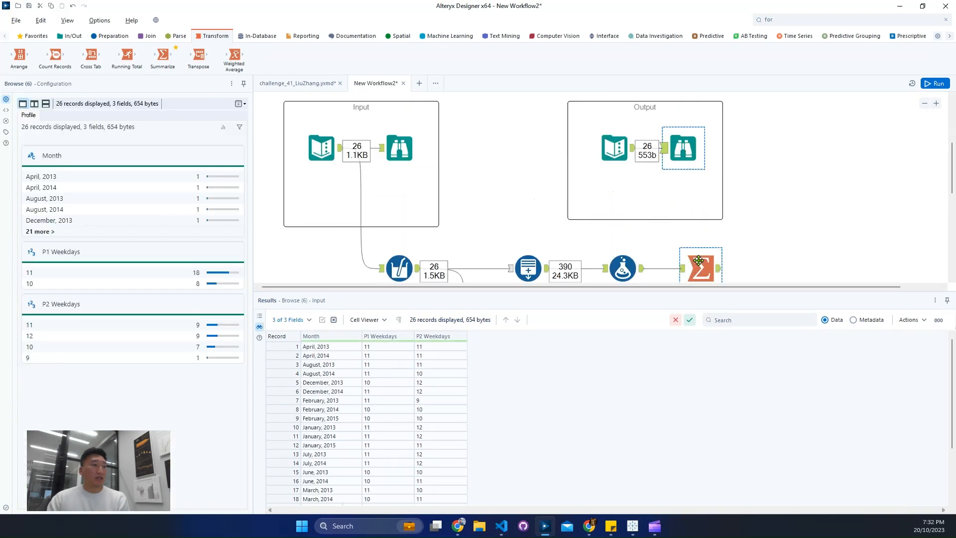
{"action": "left_click", "coordinate": [699, 261]}
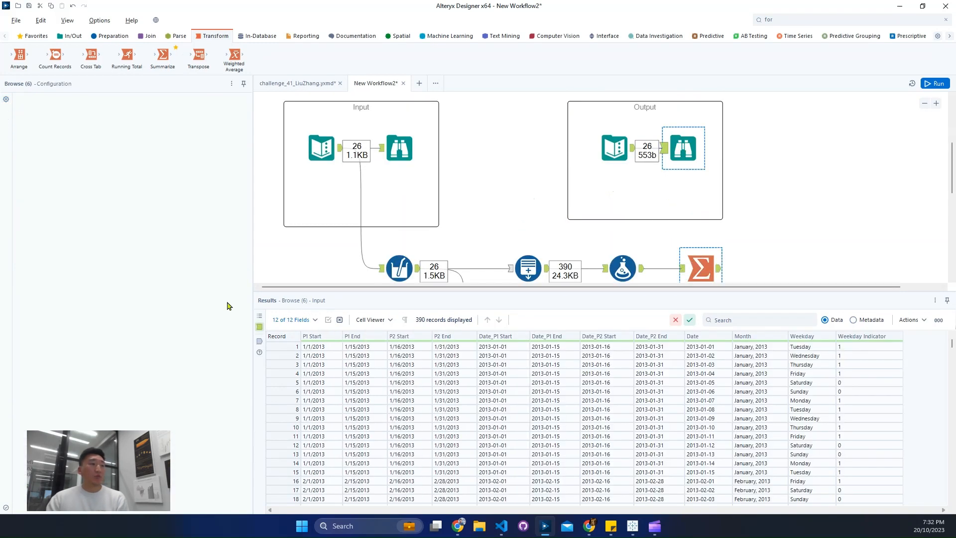
{"action": "left_click", "coordinate": [165, 328]}
{"action": "type", "text": "P1 Weekdays"}
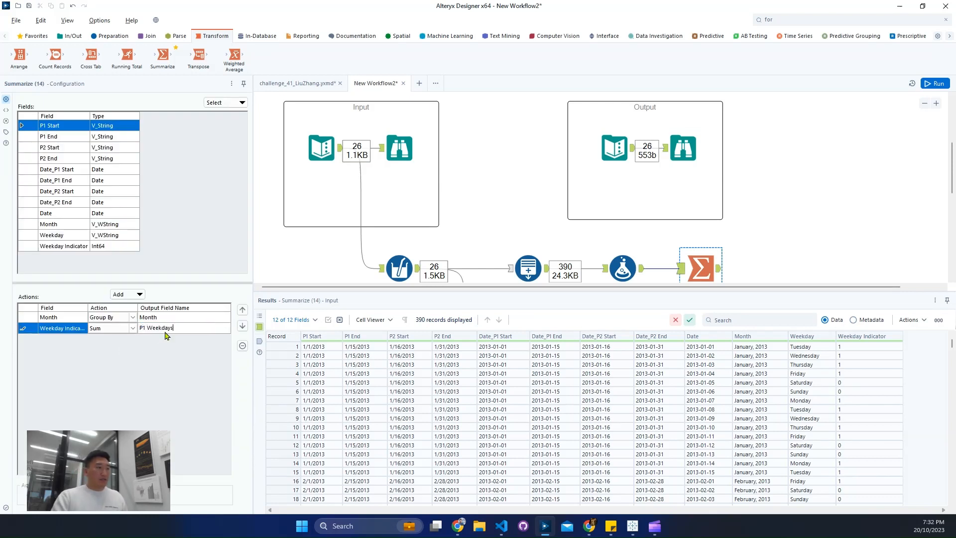
{"action": "key", "text": "ctrl+r"}
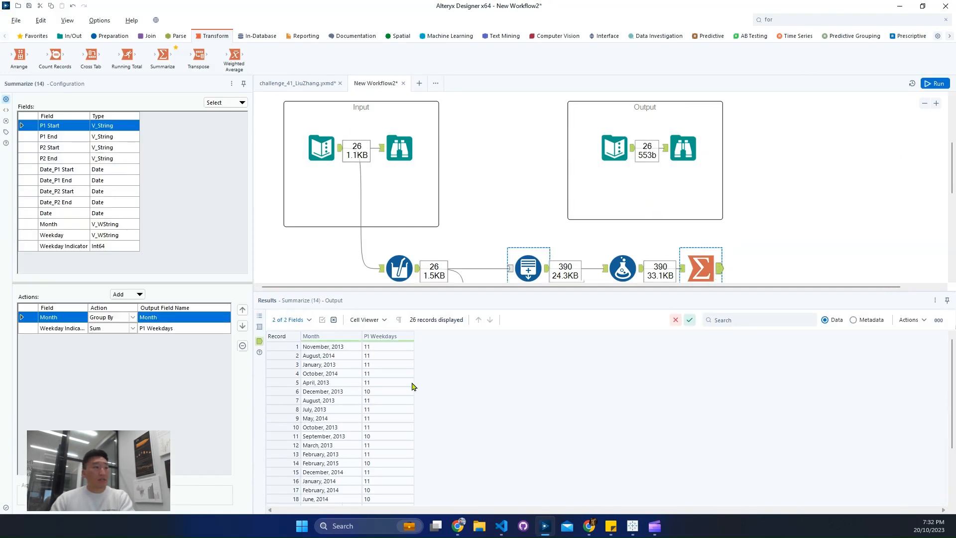
Step: Compare the summarized P1 Weekdays with the expected output for individual months, such as November, 2013 and October, 2013
{"action": "scroll", "coordinate": [364, 369], "scroll_direction": "down", "scroll_amount": 3}
{"action": "scroll", "coordinate": [357, 380], "scroll_direction": "up", "scroll_amount": 3}
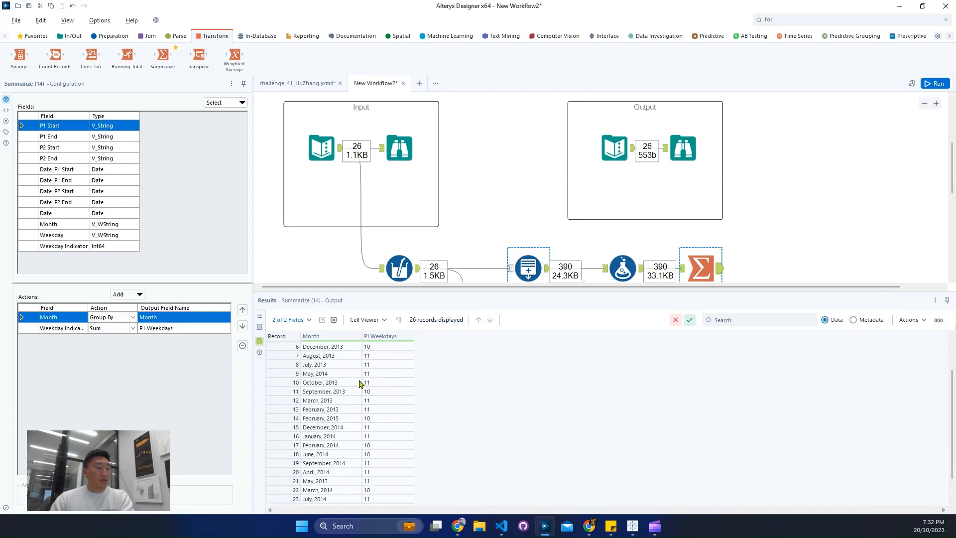
{"action": "left_click", "coordinate": [351, 349]}
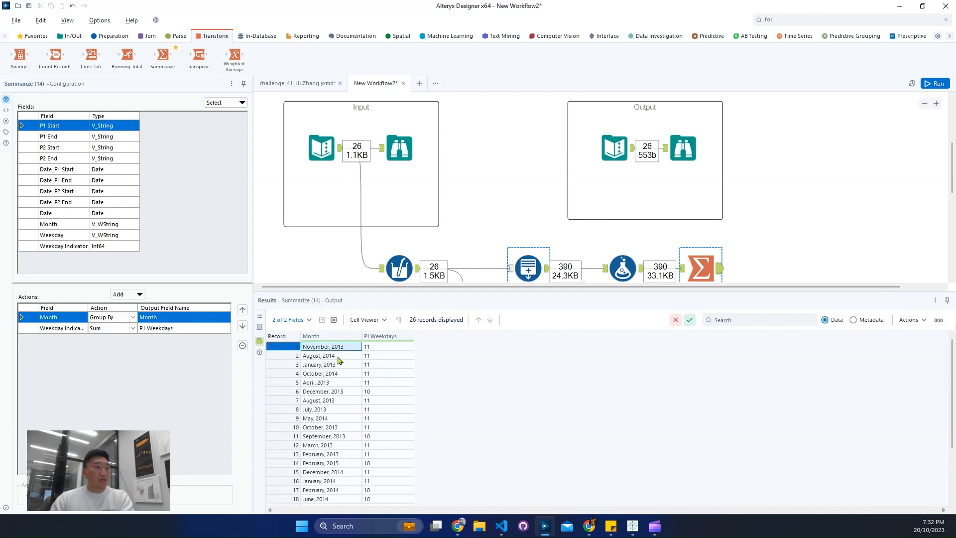
{"action": "left_click", "coordinate": [622, 157]}
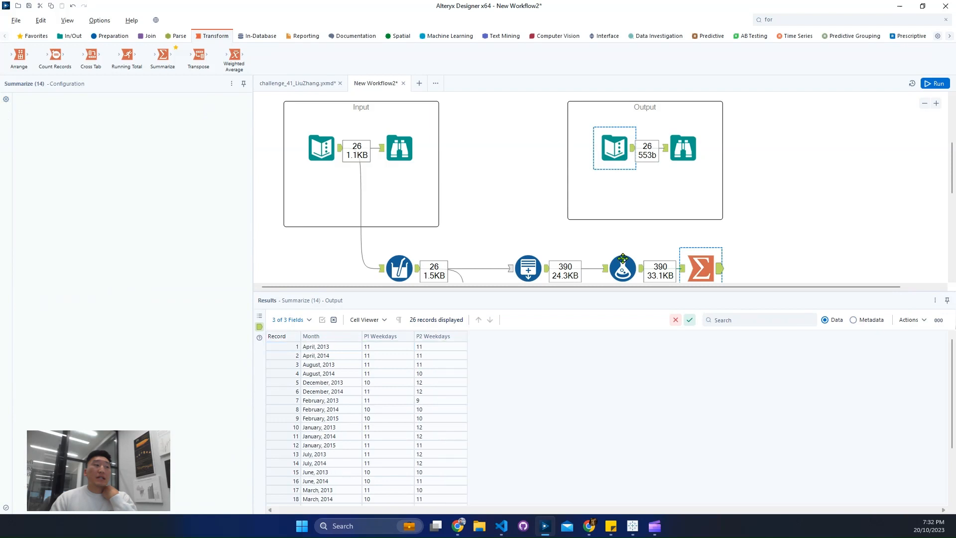
{"action": "left_click", "coordinate": [348, 383]}
{"action": "scroll", "coordinate": [344, 431], "scroll_direction": "down", "scroll_amount": 3}
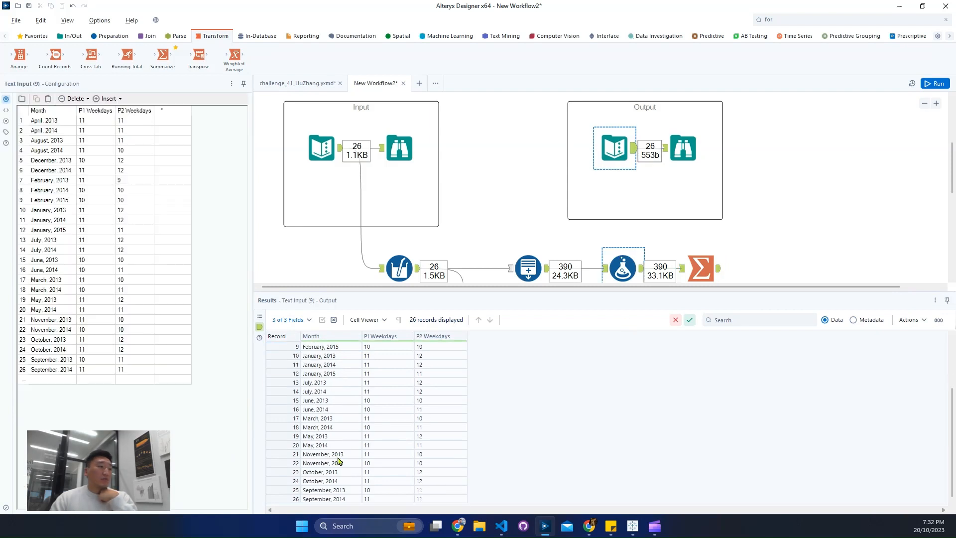
{"action": "left_click", "coordinate": [337, 455]}
{"action": "left_click", "coordinate": [374, 454]}
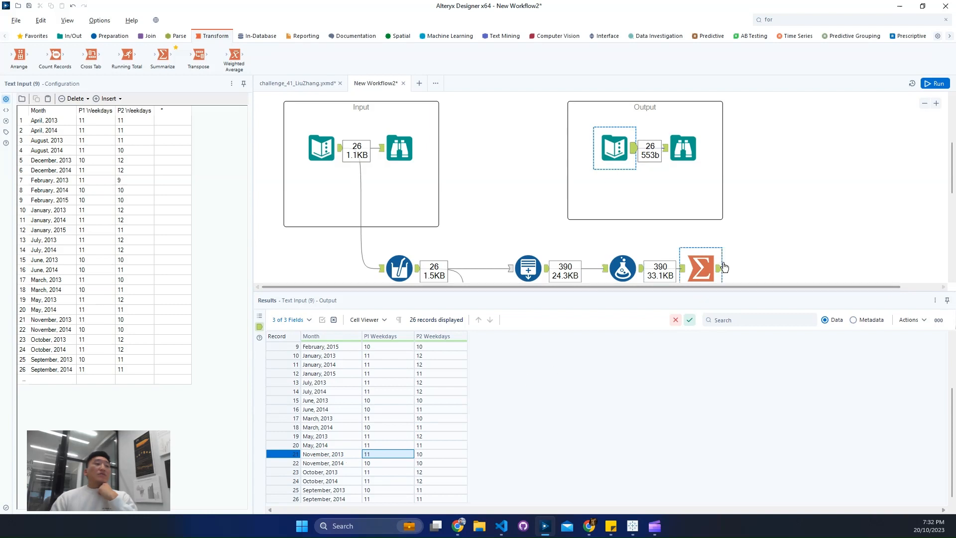
{"action": "left_click", "coordinate": [703, 269]}
{"action": "left_click", "coordinate": [328, 356]}
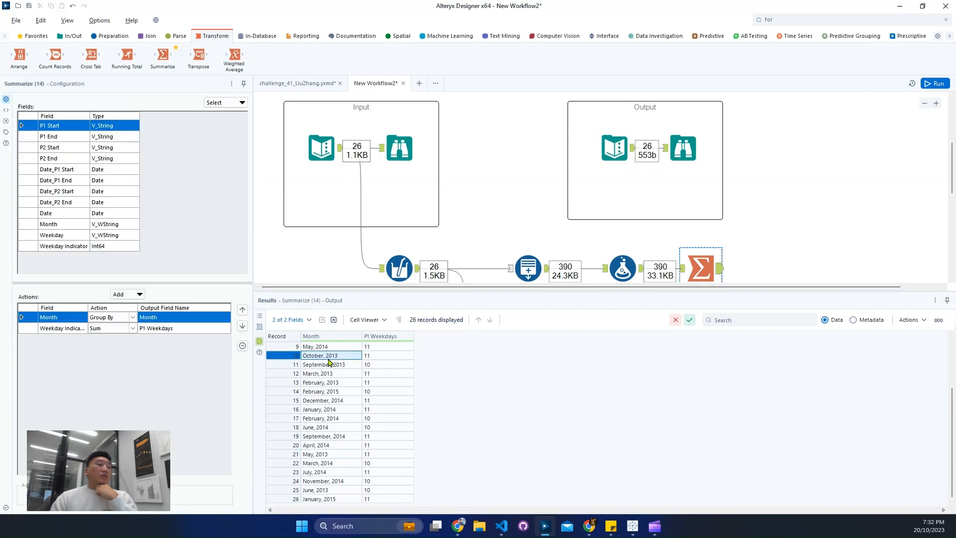
{"action": "left_click", "coordinate": [615, 147]}
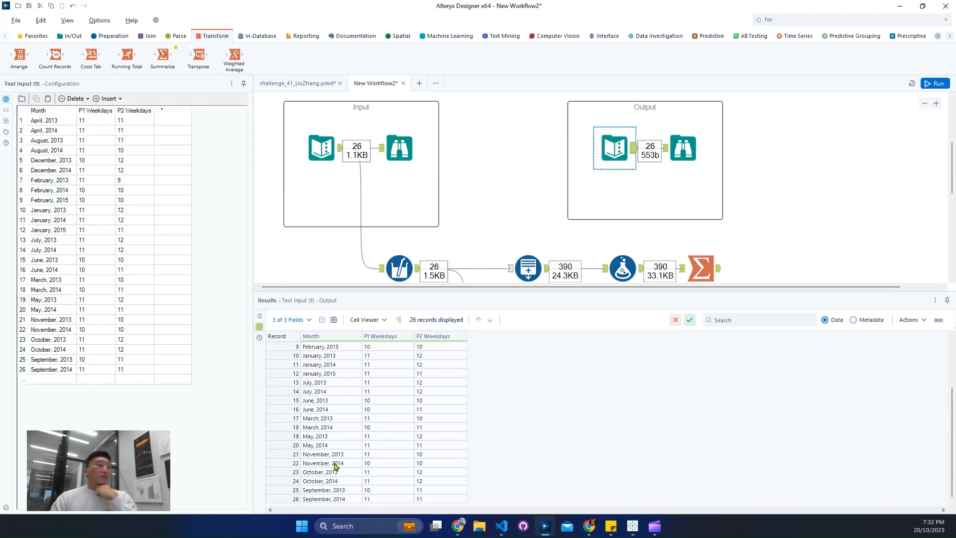
{"action": "left_click", "coordinate": [344, 473]}
{"action": "left_click", "coordinate": [390, 471]}
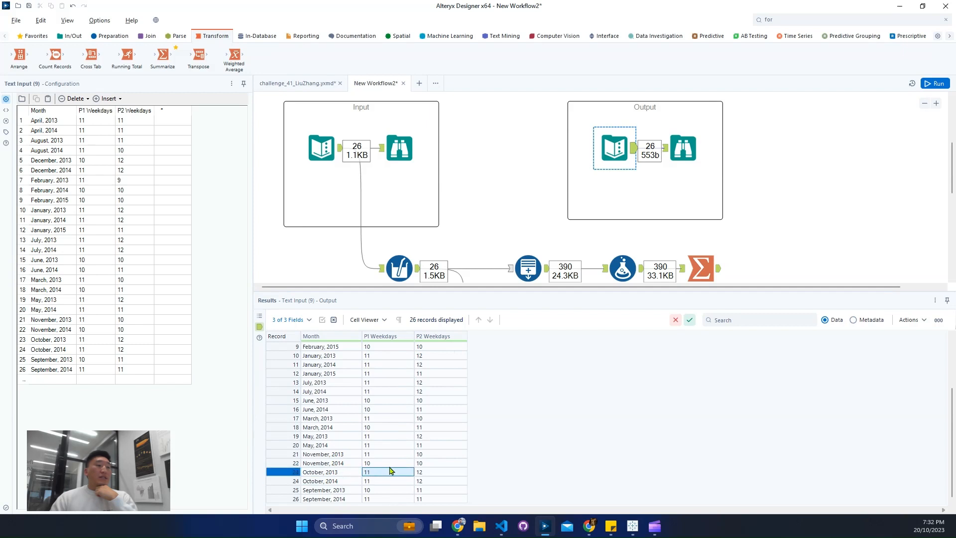
Step: Duplicate the Formula and Summarize tools, connect the copies to the second Generate Rows tool, and expand the copied formula's Weekday and Weekday Indicator expressions
{"action": "scroll", "coordinate": [759, 230], "scroll_direction": "down", "scroll_amount": 3}
{"action": "left_click_drag", "start_coordinate": [750, 194], "coordinate": [620, 138]}
{"action": "left_click", "coordinate": [699, 243]}
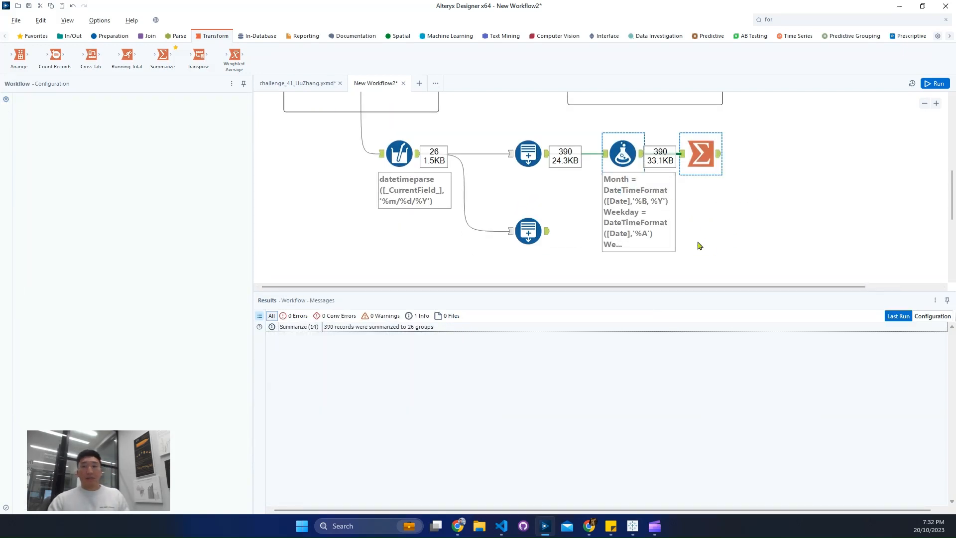
{"action": "key", "text": "ctrl+v"}
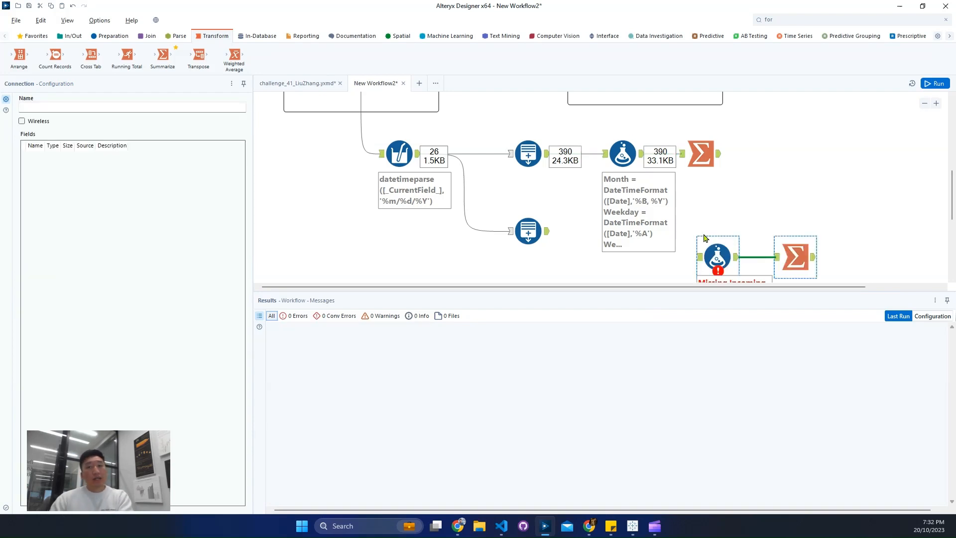
{"action": "left_click_drag", "start_coordinate": [712, 253], "coordinate": [629, 233]}
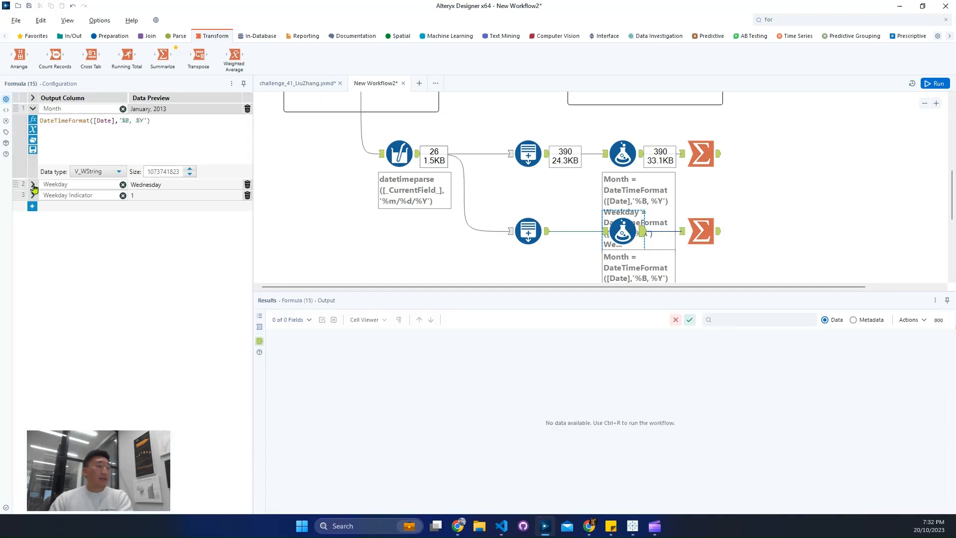
{"action": "left_click", "coordinate": [33, 185]}
{"action": "left_click", "coordinate": [32, 260]}
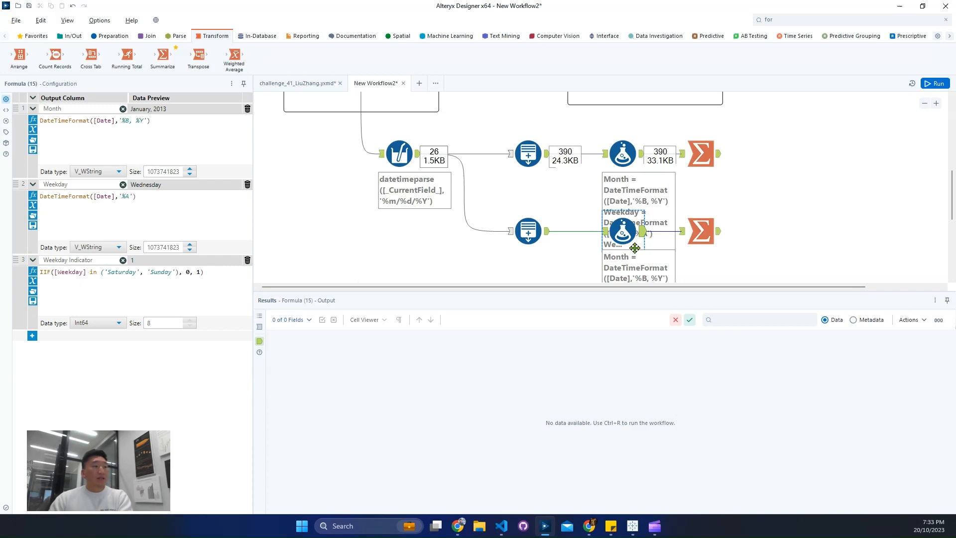
Step: Rename the copied Summarize tool's summed field as P2 Weekdays and run the workflow
{"action": "left_click", "coordinate": [702, 231]}
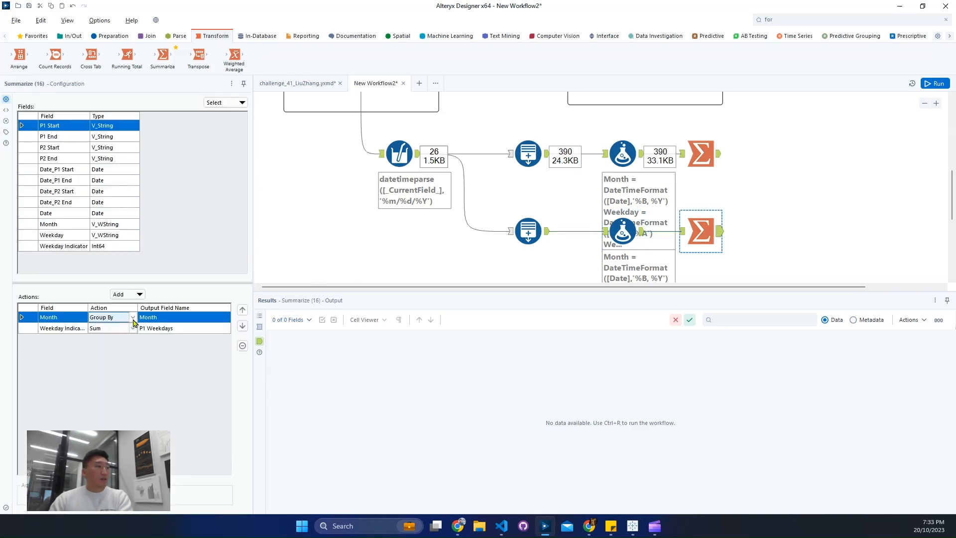
{"action": "left_click", "coordinate": [146, 327]}
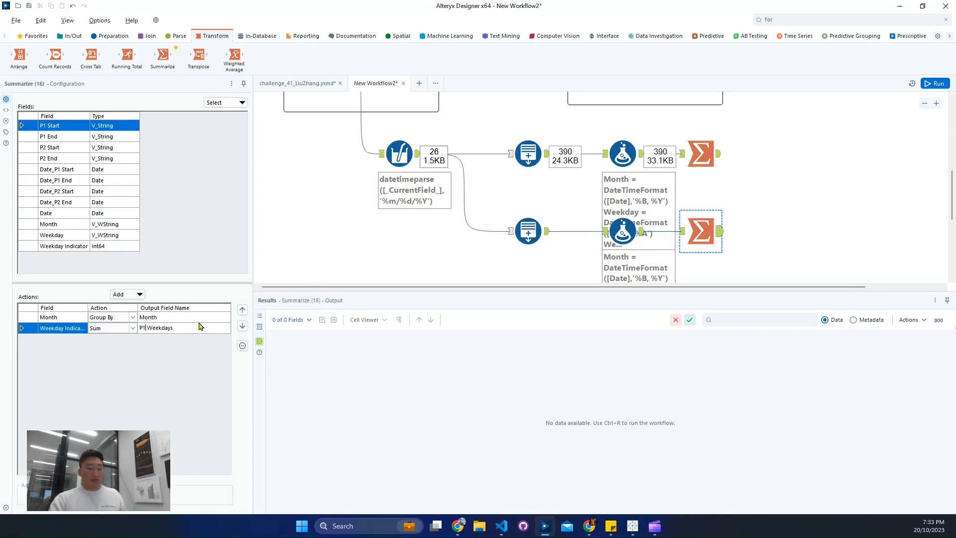
{"action": "key", "text": "Left"}
{"action": "key", "text": "BackSpace"}
{"action": "type", "text": "2"}
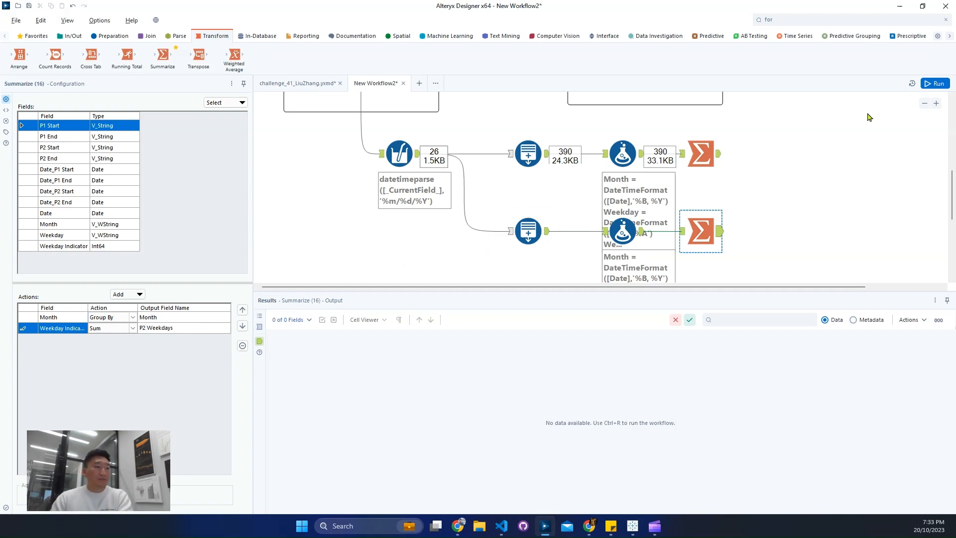
{"action": "left_click", "coordinate": [930, 85]}
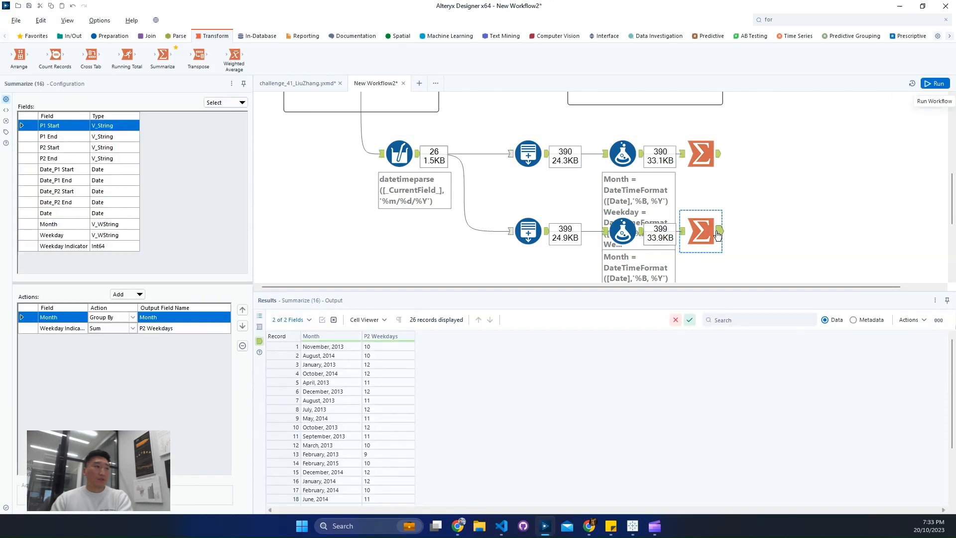
Step: Add a Join tool with the P1 Summarize output as its left input and the P2 Summarize output as its right input
{"action": "left_click", "coordinate": [155, 36]}
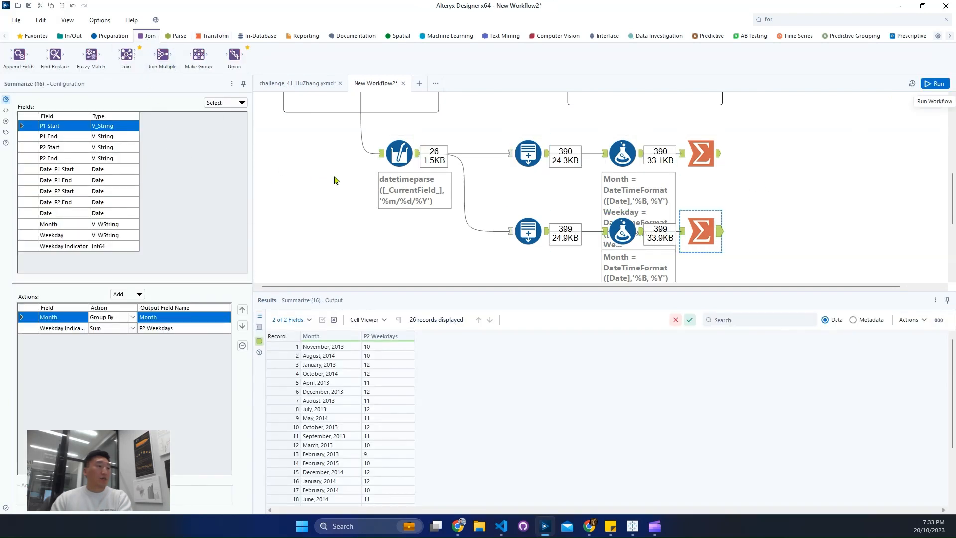
{"action": "scroll", "coordinate": [335, 178], "scroll_direction": "up", "scroll_amount": 1}
{"action": "left_click_drag", "start_coordinate": [126, 55], "coordinate": [796, 194]}
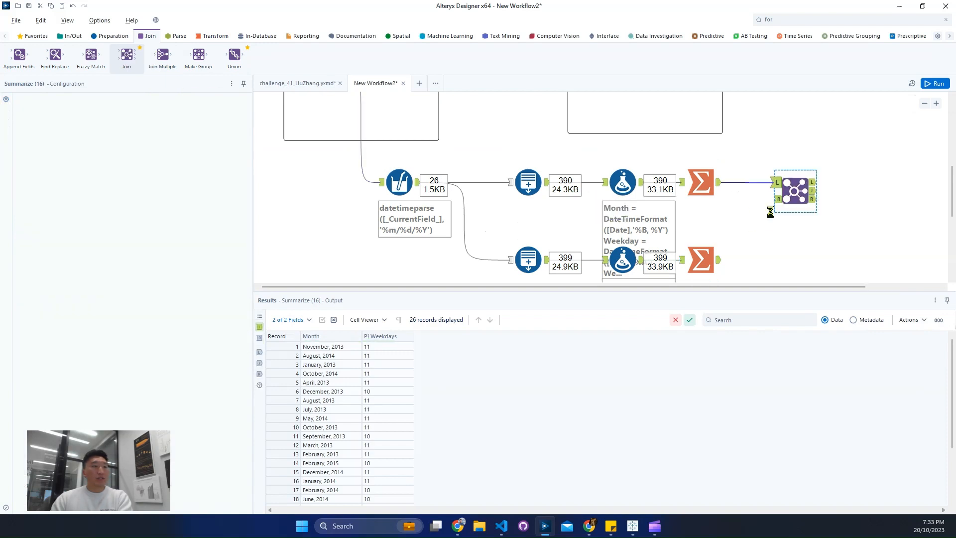
{"action": "left_click_drag", "start_coordinate": [719, 259], "coordinate": [778, 200]}
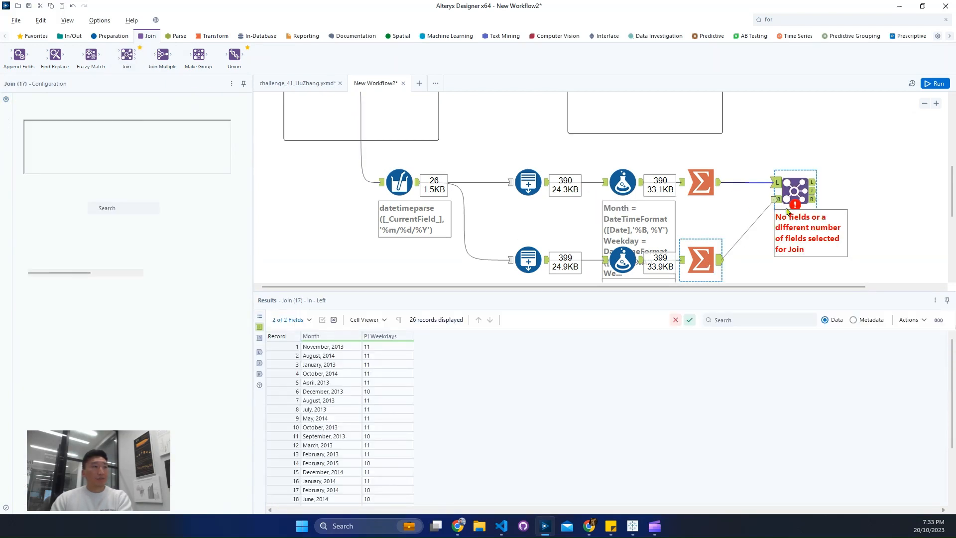
Step: Join both inputs on Month, exclude the duplicate Month field from the right input, and run the workflow
{"action": "left_click", "coordinate": [76, 136]}
{"action": "left_click", "coordinate": [57, 147]}
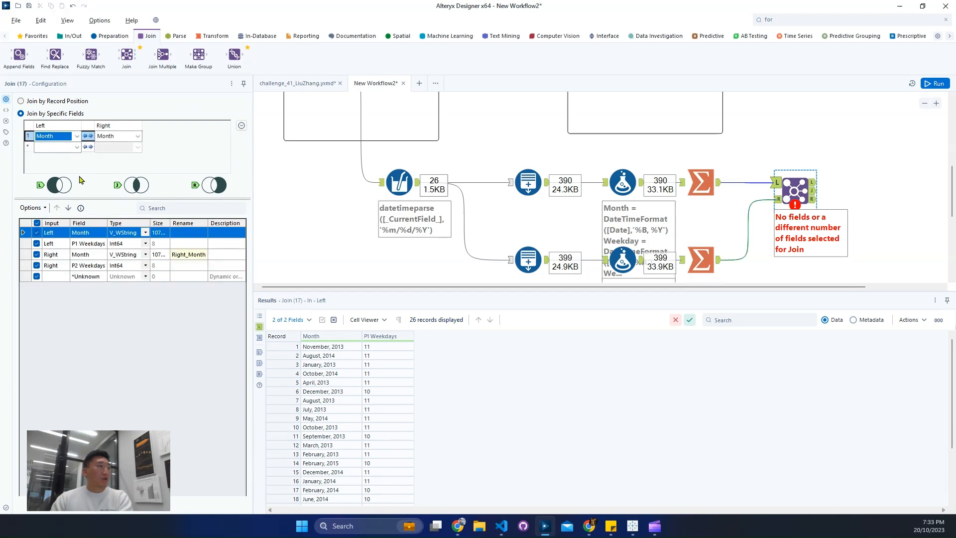
{"action": "left_click", "coordinate": [36, 255]}
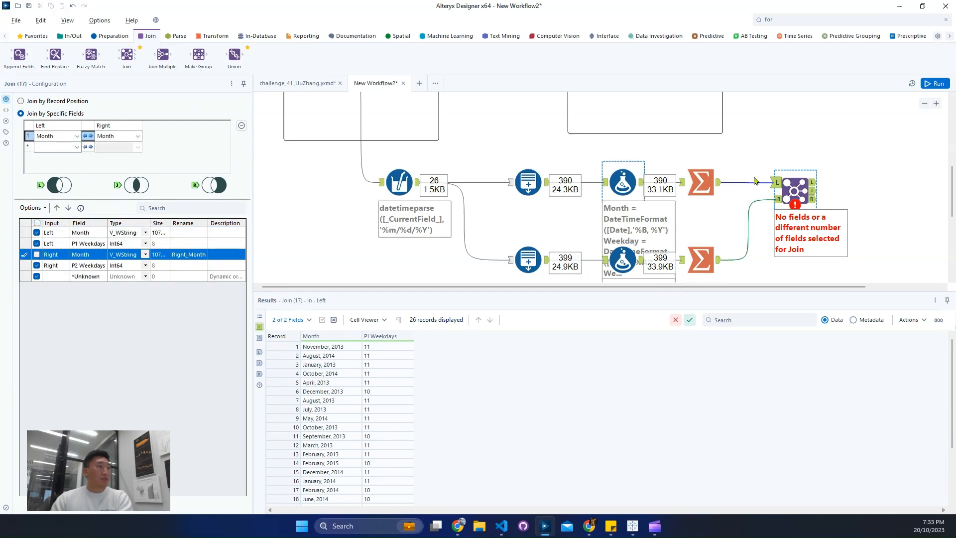
{"action": "key", "text": "ctrl+r"}
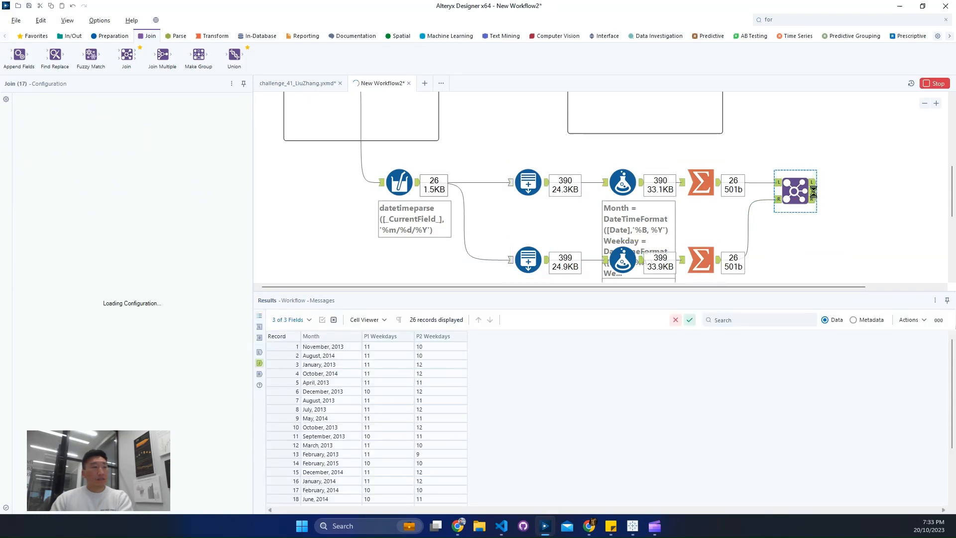
Step: Check the expected output's fields and month order against the joined records
{"action": "scroll", "coordinate": [680, 216], "scroll_direction": "up", "scroll_amount": 4}
{"action": "left_click", "coordinate": [680, 180]}
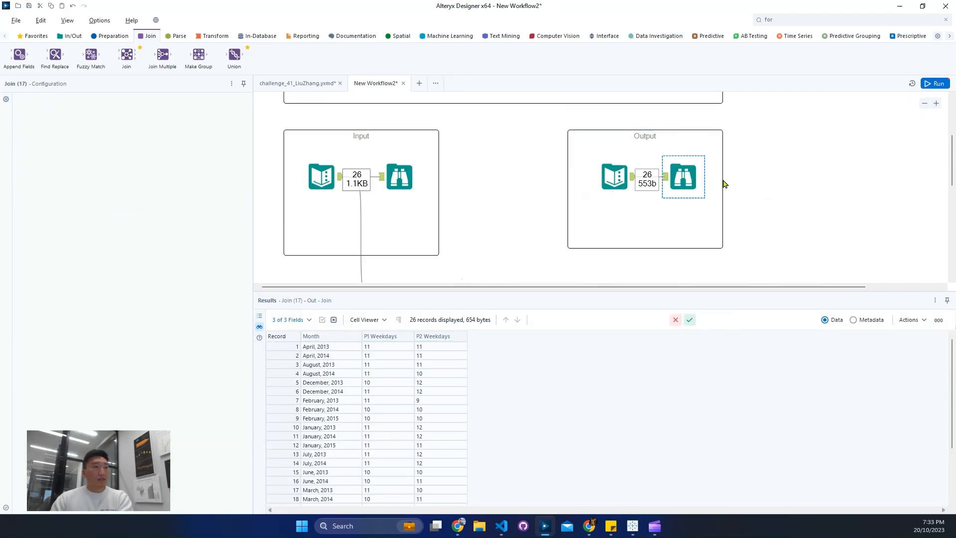
{"action": "scroll", "coordinate": [727, 185], "scroll_direction": "down", "scroll_amount": 3}
Step: Sort the joined output by Month in ascending order, apply it as a Sort tool, and run the workflow
{"action": "left_click", "coordinate": [799, 205]}
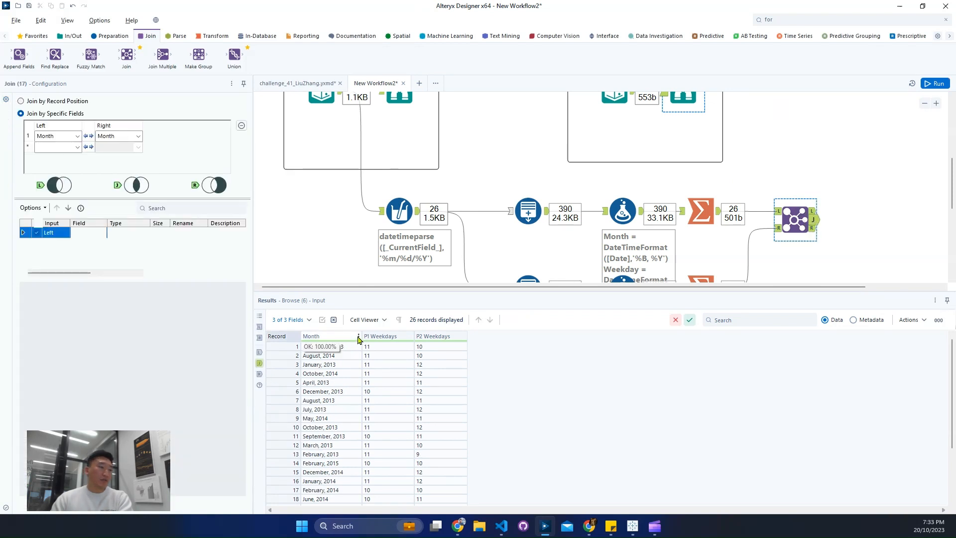
{"action": "left_click", "coordinate": [359, 337]}
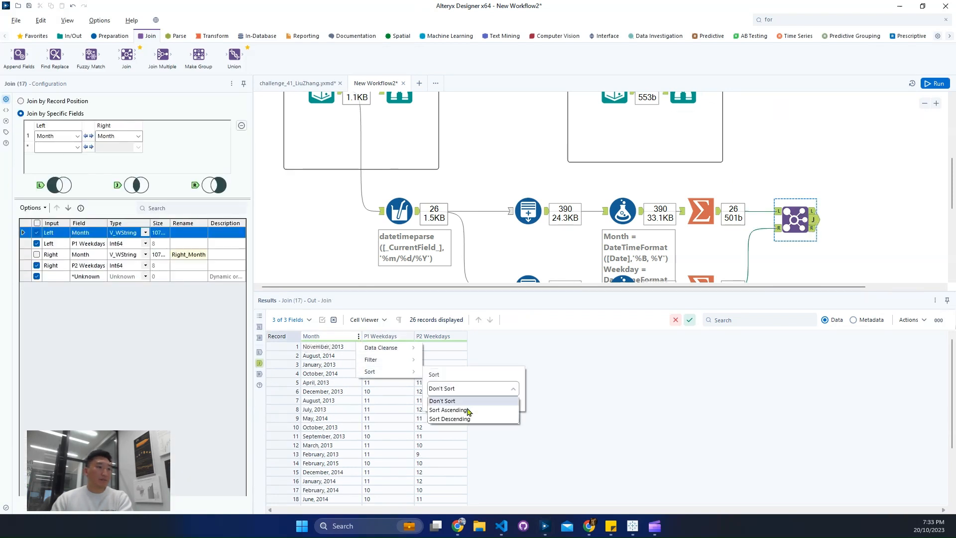
{"action": "left_click", "coordinate": [516, 396]}
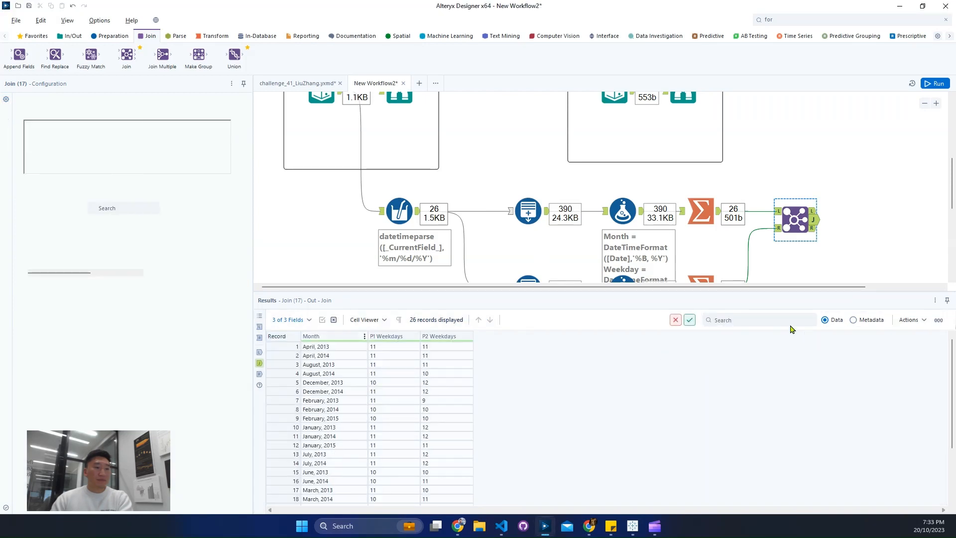
{"action": "left_click", "coordinate": [690, 320]}
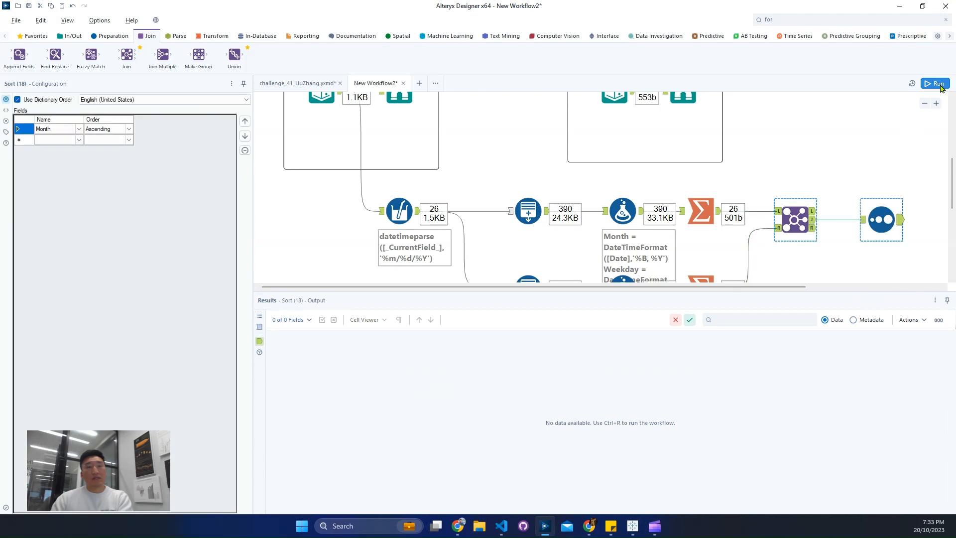
{"action": "key", "text": "ctrl+r"}
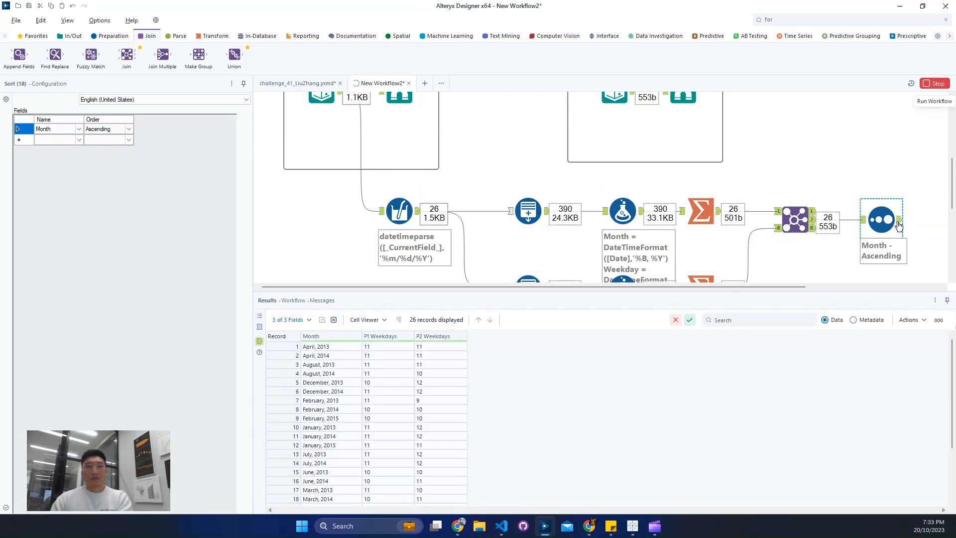
Step: Compare the sorted P1 and P2 Weekdays results with the expected output
{"action": "scroll", "coordinate": [756, 203], "scroll_direction": "up", "scroll_amount": 1}
{"action": "left_click", "coordinate": [683, 120]}
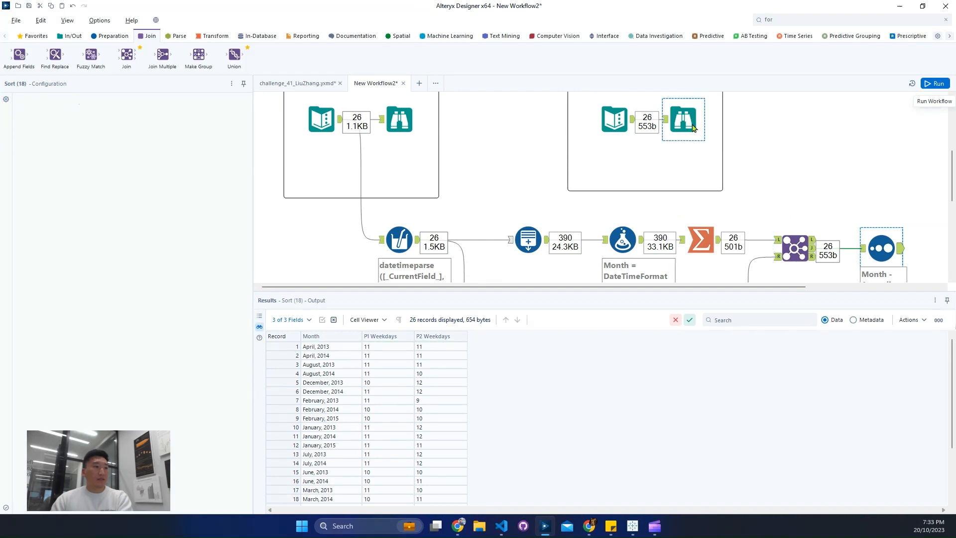
{"action": "left_click", "coordinate": [896, 257]}
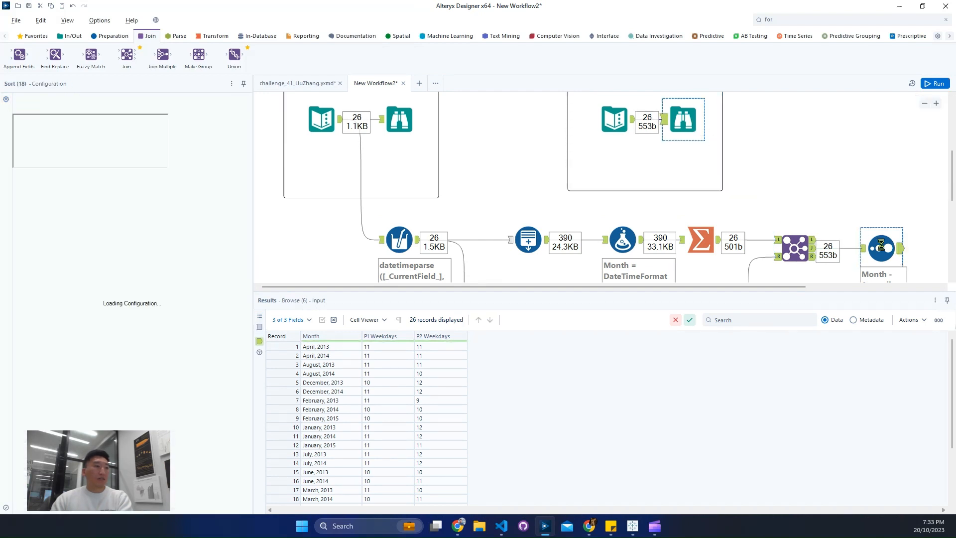
{"action": "left_click", "coordinate": [681, 139]}
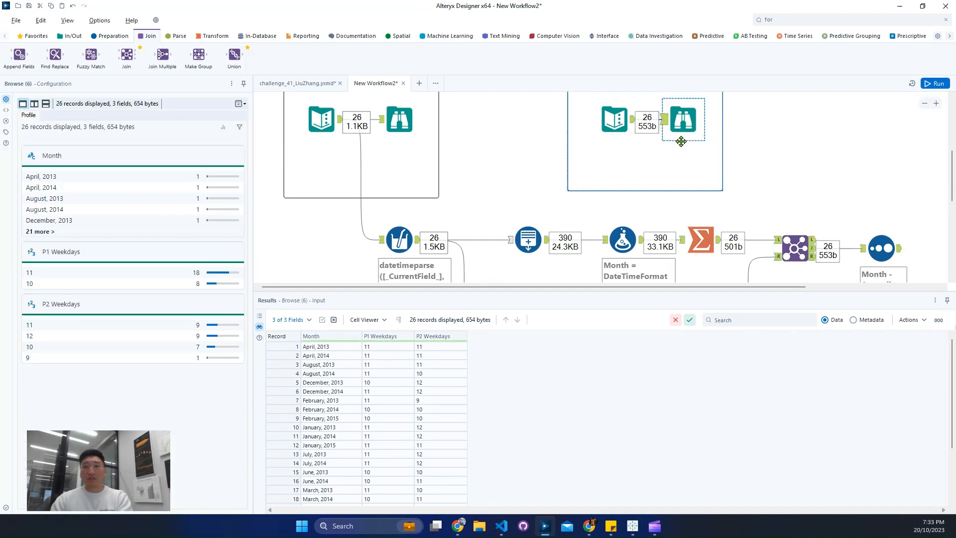